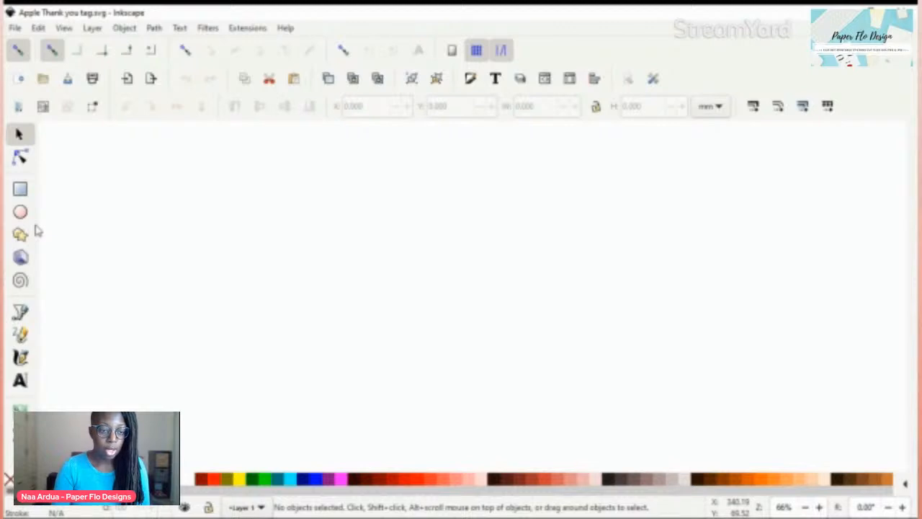
Draw a dark green ellipse with radii of about 51 × 50 mm on the empty canvas and convert it to a path
left_click(19, 211)
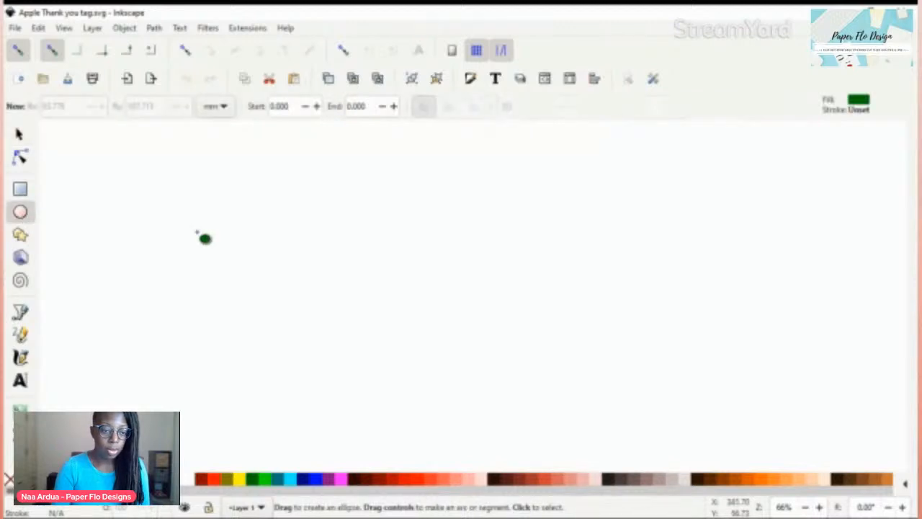
left_click_drag(287, 218, 459, 385)
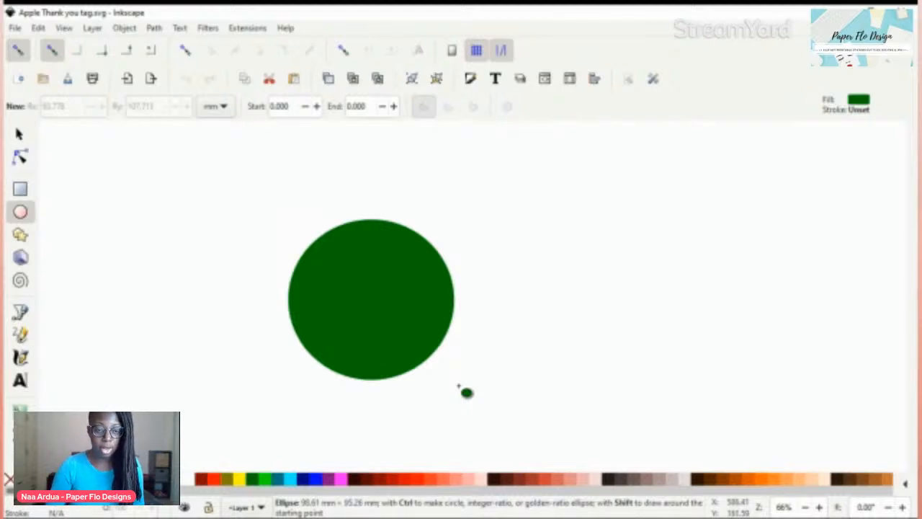
left_click_drag(458, 387, 460, 387)
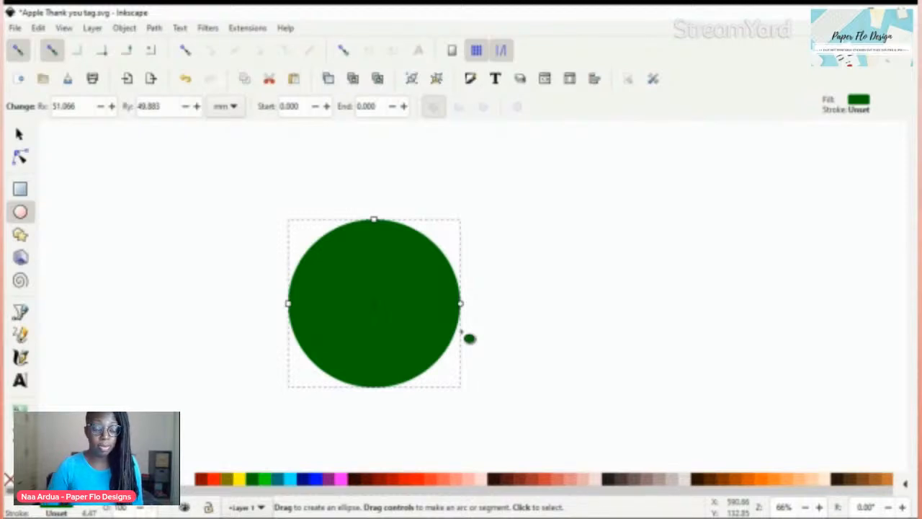
key("shift")
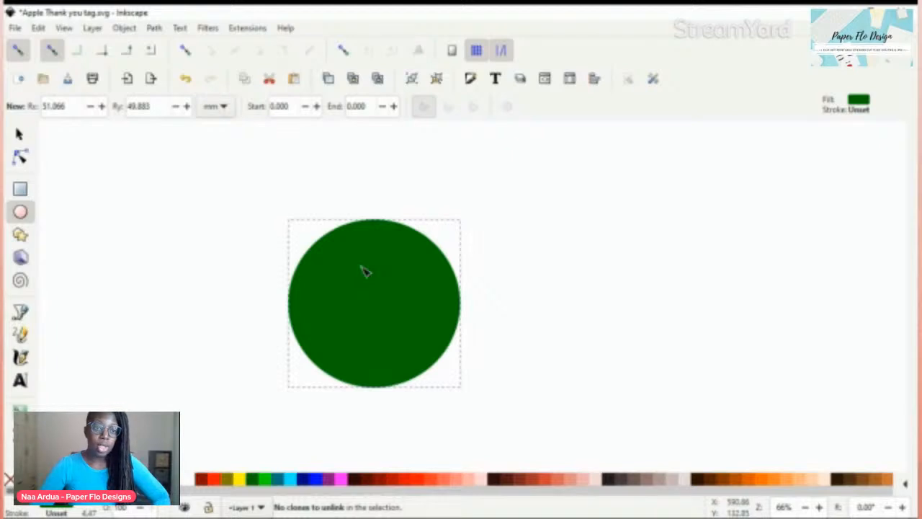
key("n")
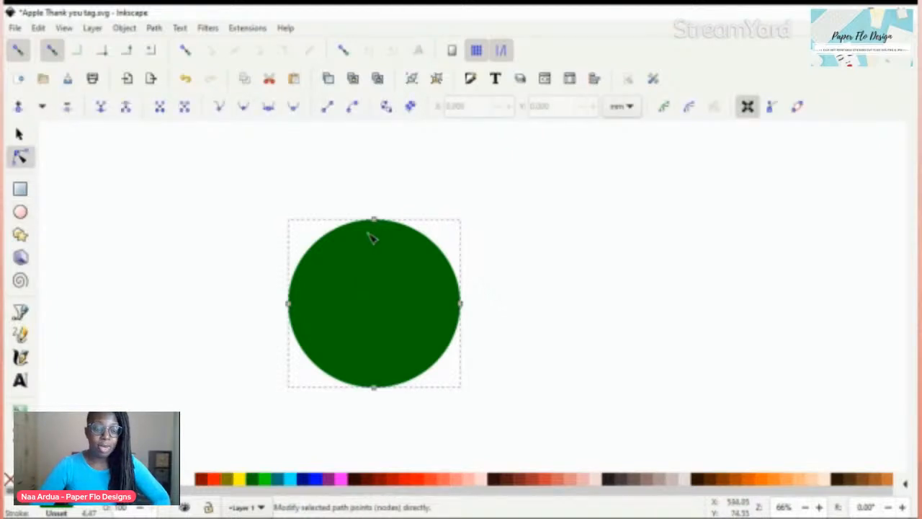
Add a node on each side of the circle's top node and pull the top node down to form the apple's dip
left_click(371, 236)
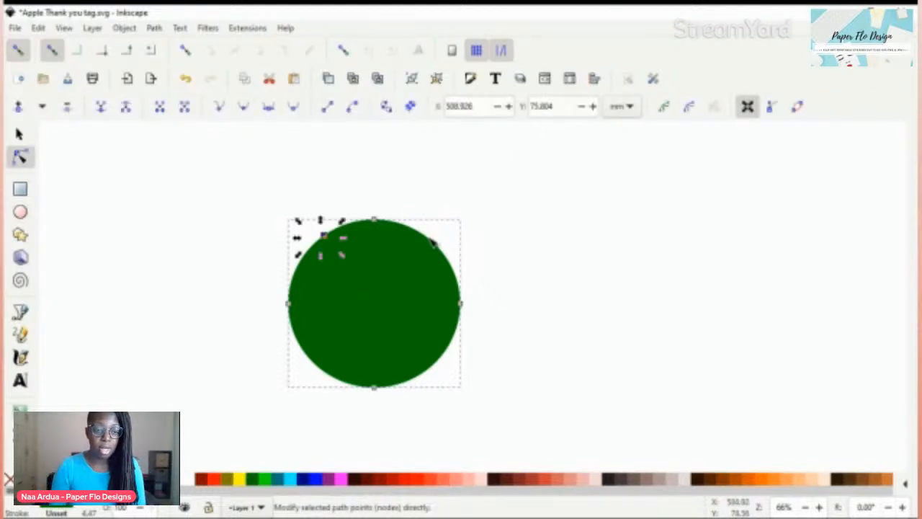
left_click(430, 240)
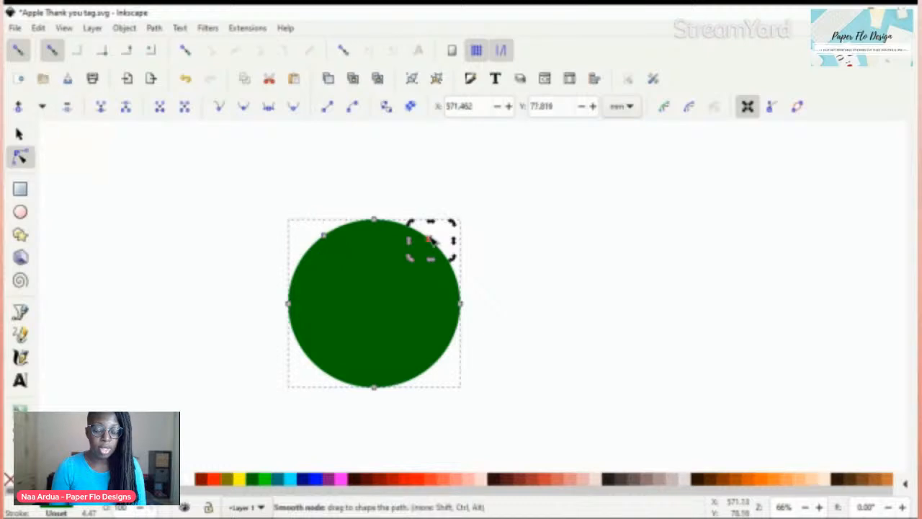
left_click(431, 240)
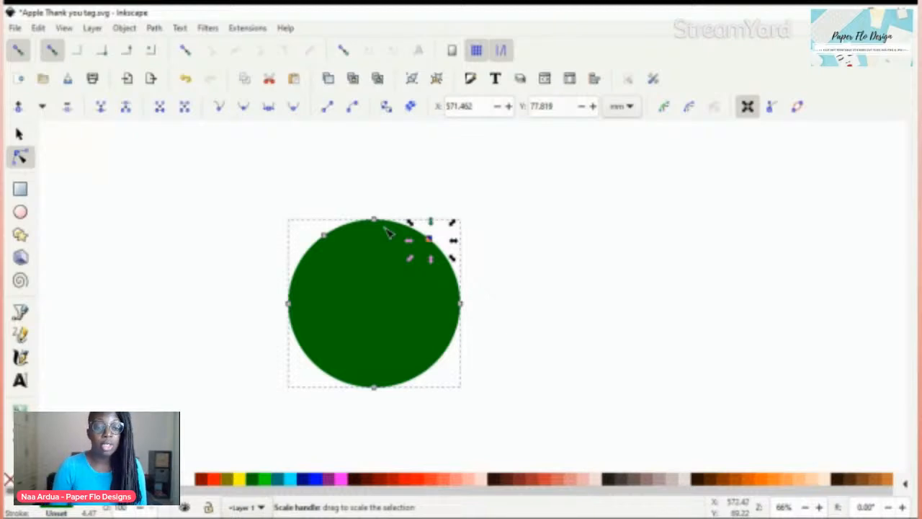
left_click_drag(376, 220, 378, 253)
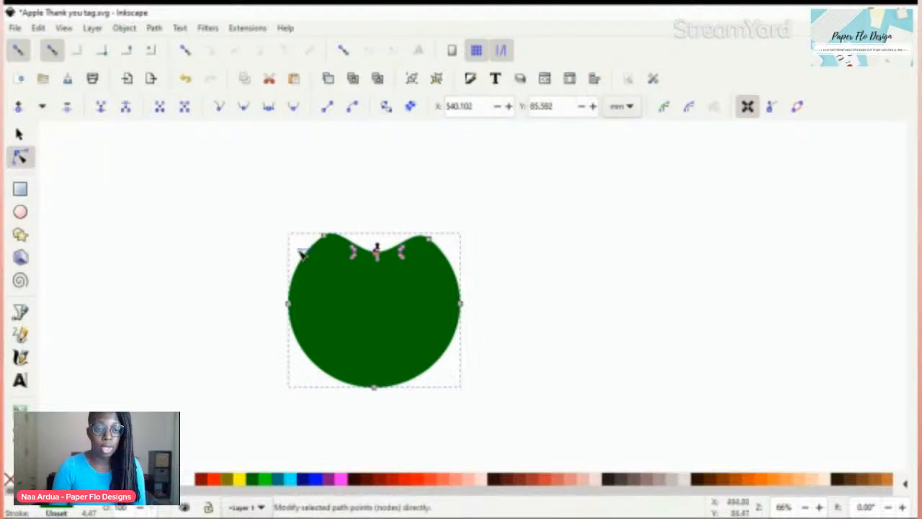
Make the two shoulder nodes beside the dip auto-smooth and move both slightly outward and down
left_click(314, 256)
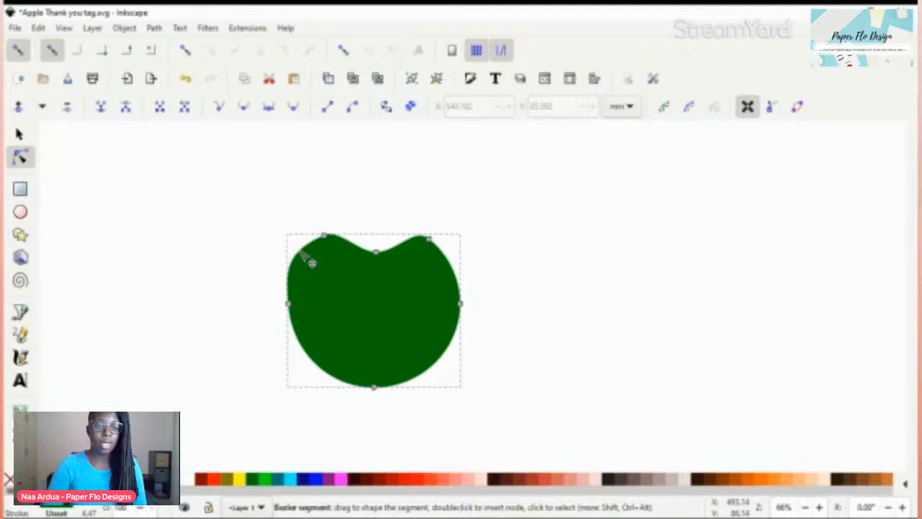
left_click(325, 237)
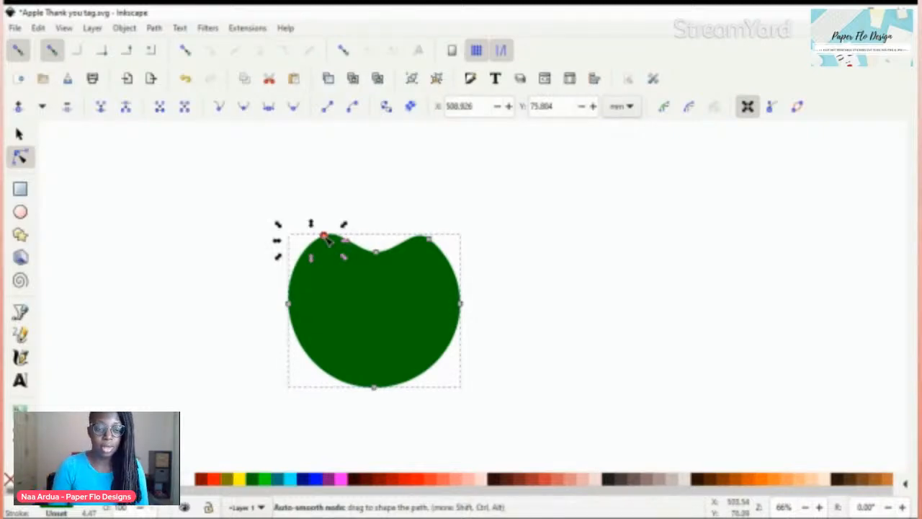
left_click_drag(324, 236, 318, 244)
left_click(429, 238)
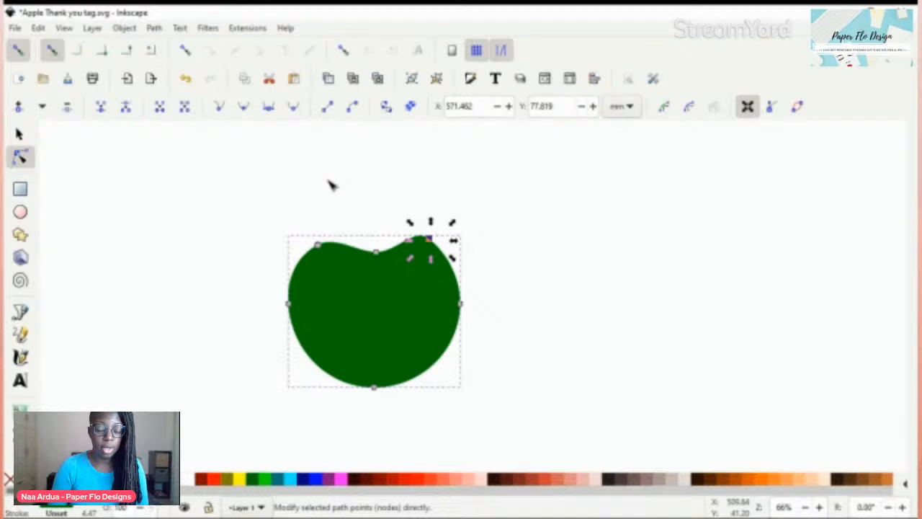
left_click(294, 108)
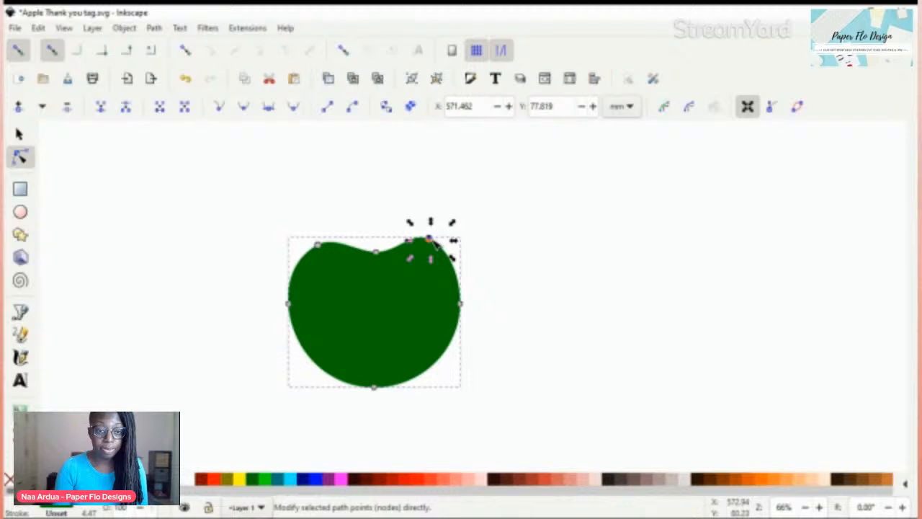
left_click_drag(432, 242, 437, 246)
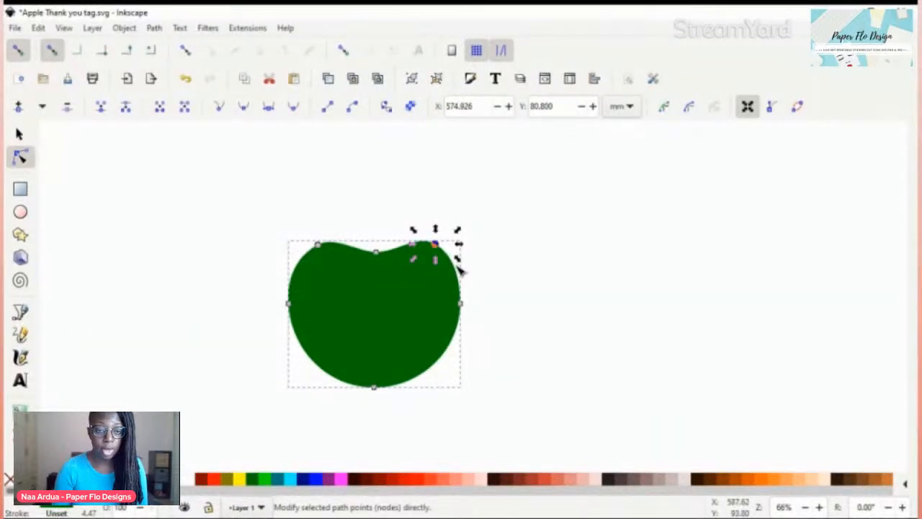
Widen the apple's right side slightly by moving its middle right node outward, and deselect the shape
left_click_drag(469, 276, 471, 276)
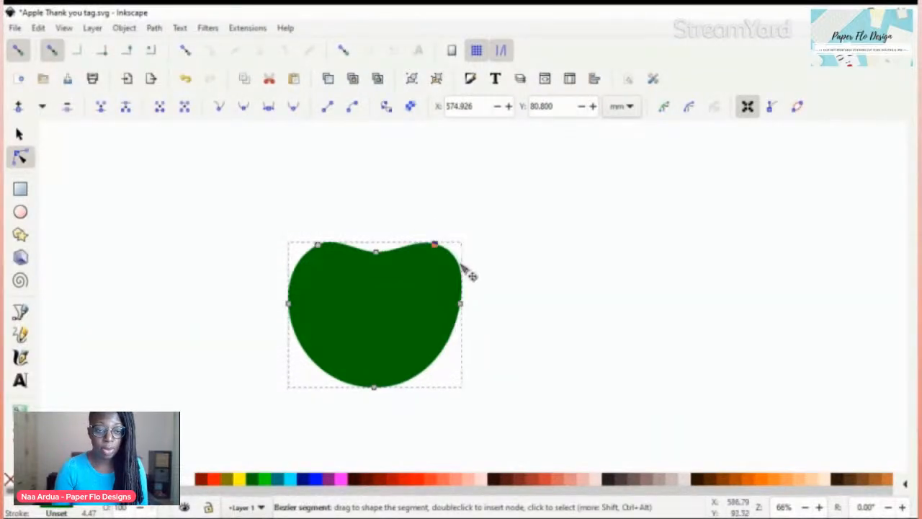
left_click(469, 278)
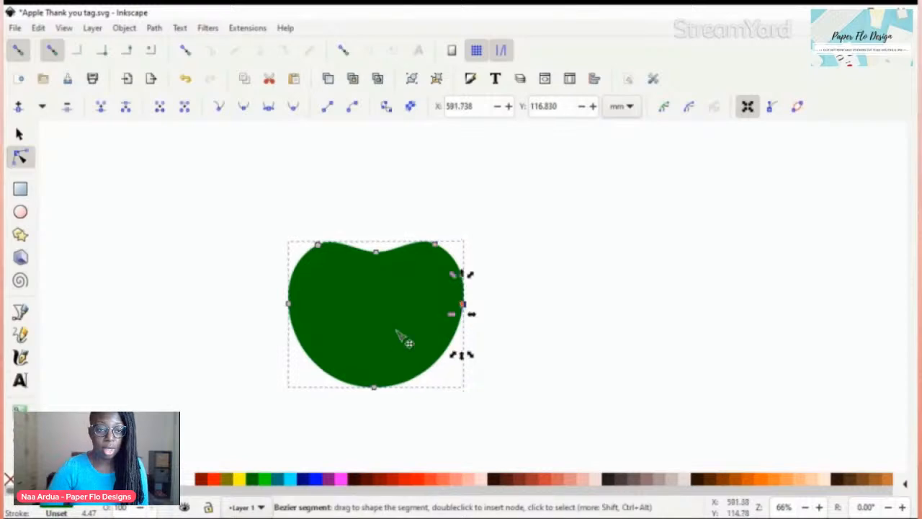
left_click(435, 245)
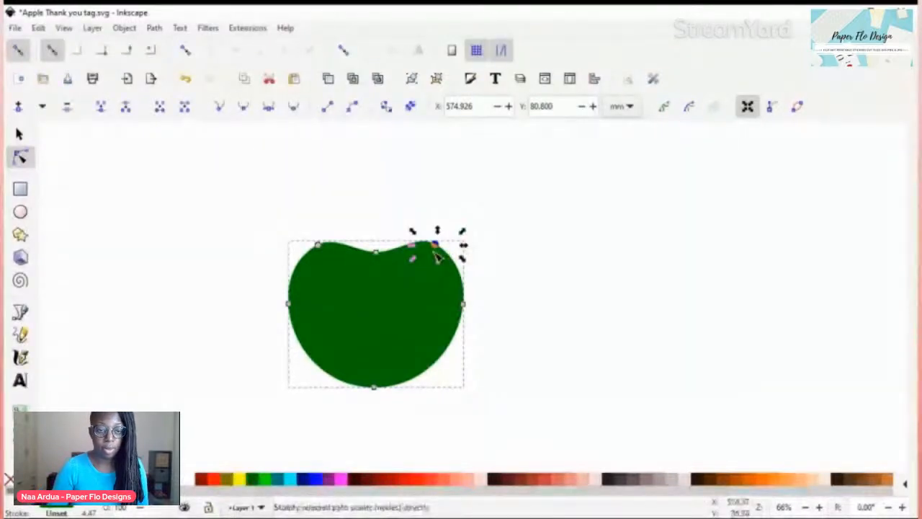
left_click(601, 239)
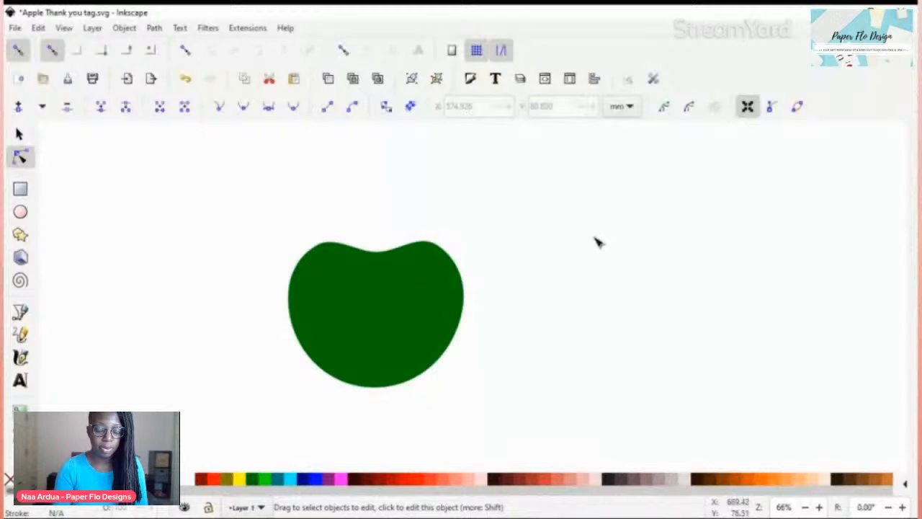
Add one node on the lower-left curve and one on the lower-right curve at about the same height
left_click(334, 383)
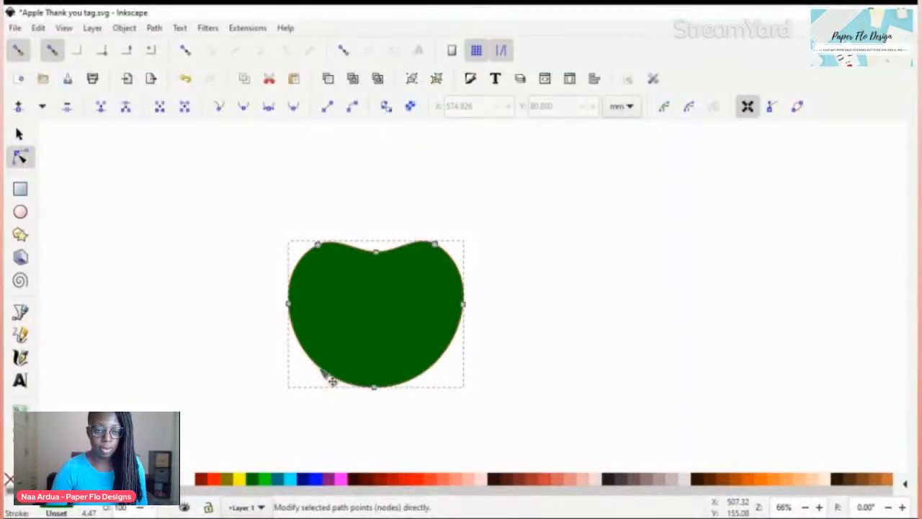
double_click(321, 366)
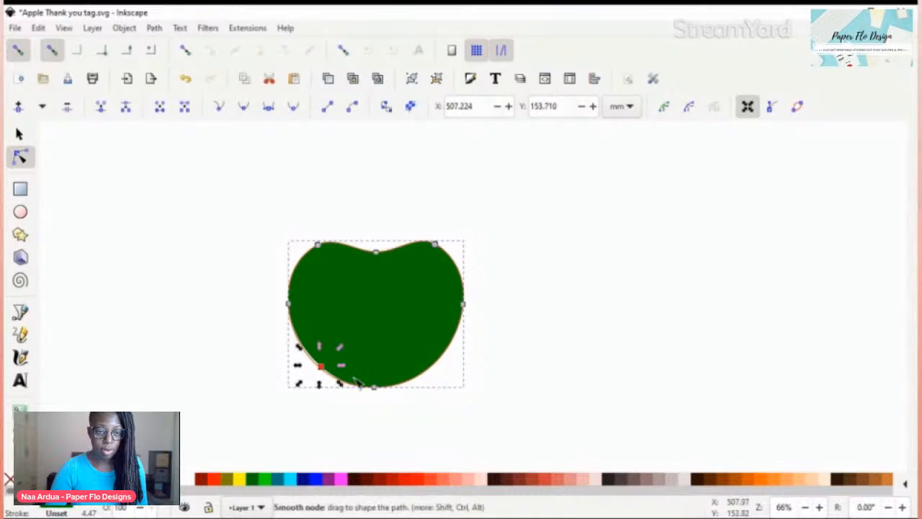
left_click(433, 371)
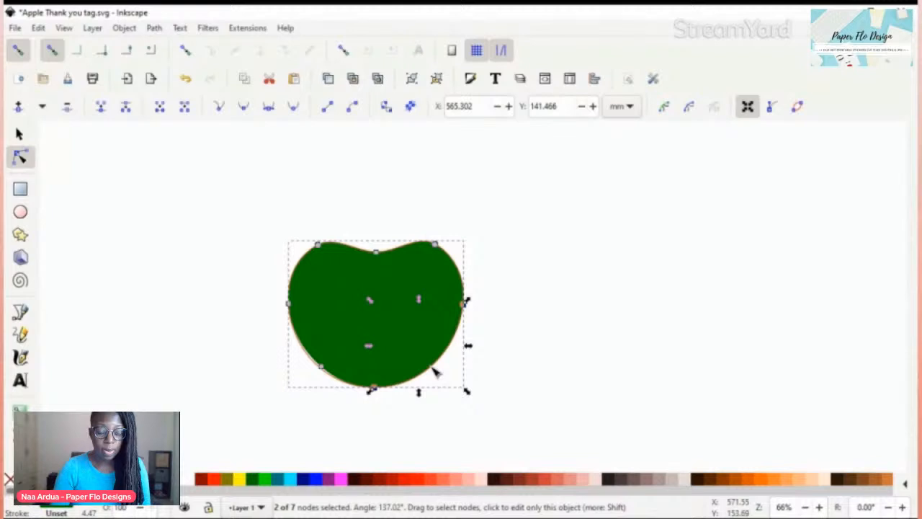
left_click_drag(432, 369, 433, 367)
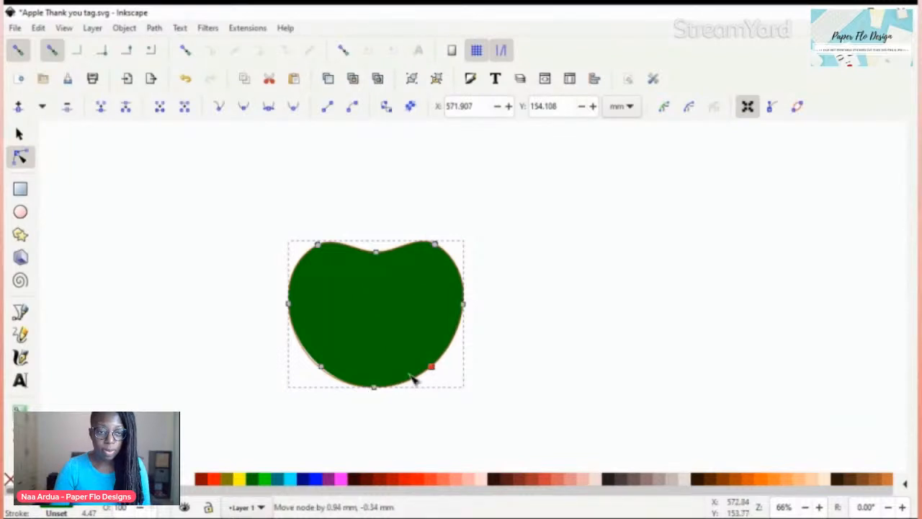
Bulge the two curve segments at the apple's base downward, the left one further, and nudge the bottom centre node up
left_click_drag(345, 382, 347, 390)
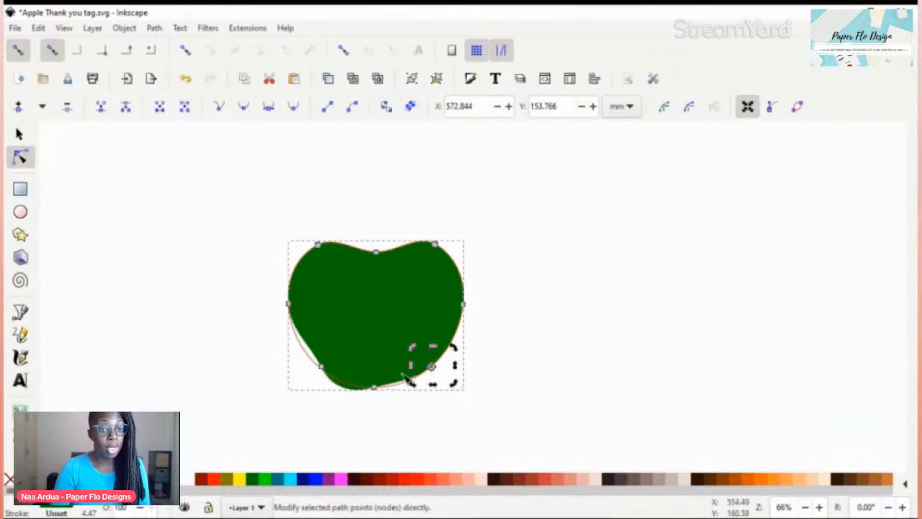
left_click_drag(420, 387, 420, 396)
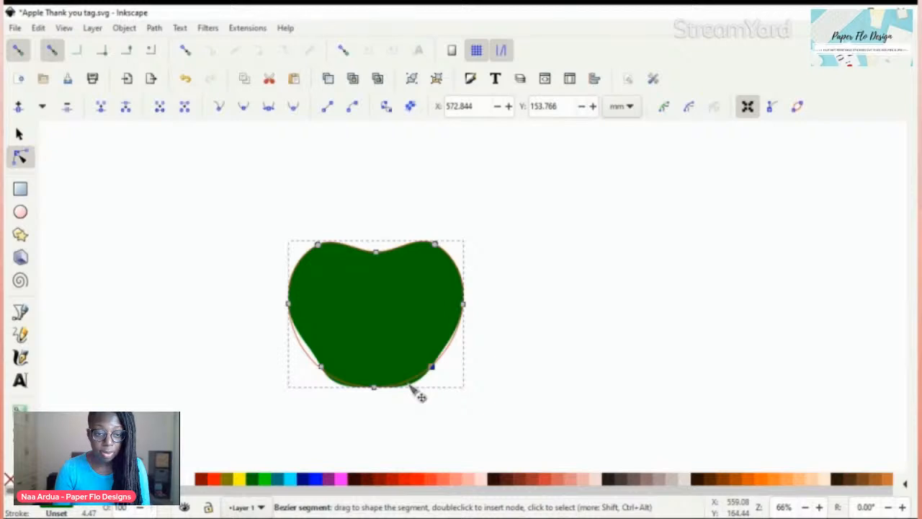
left_click_drag(374, 387, 374, 383)
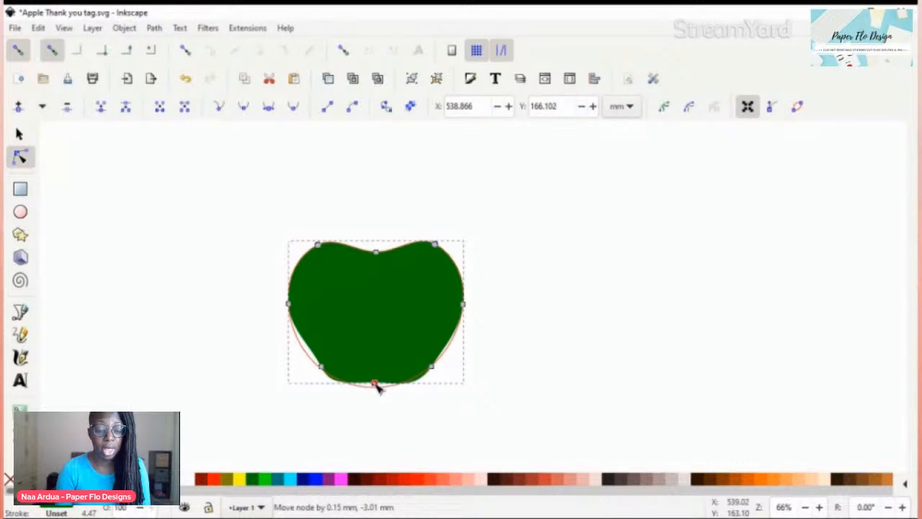
left_click_drag(368, 386, 358, 404)
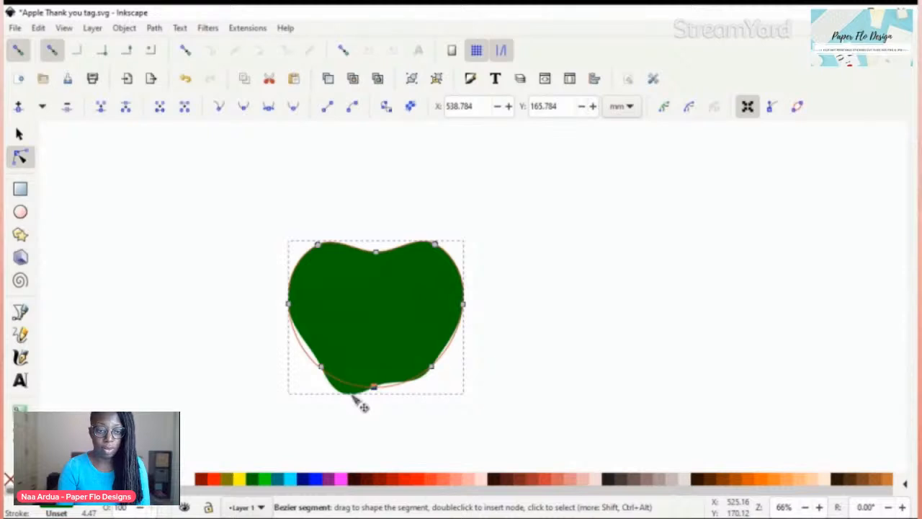
left_click(353, 396)
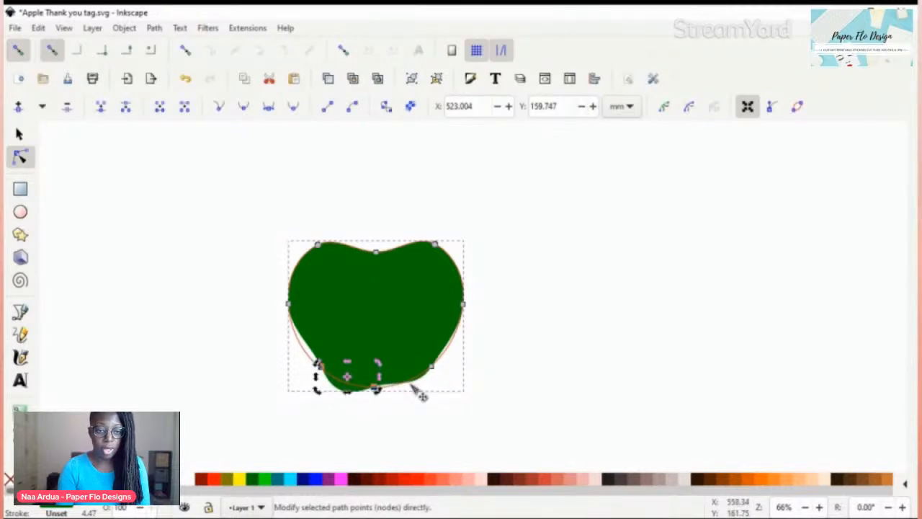
Add an auto-smooth node on the bottom-right segment and move it down about 4 mm to match the left lobe
left_click(416, 387)
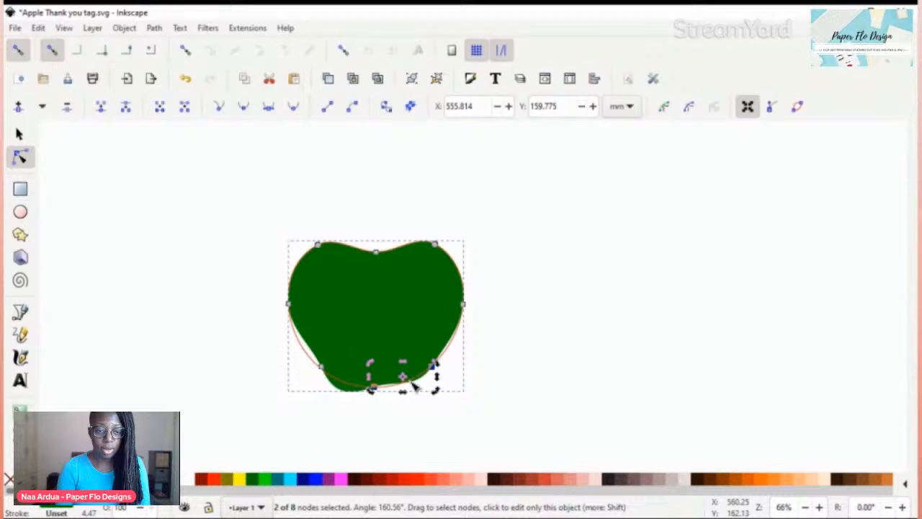
left_click(292, 105)
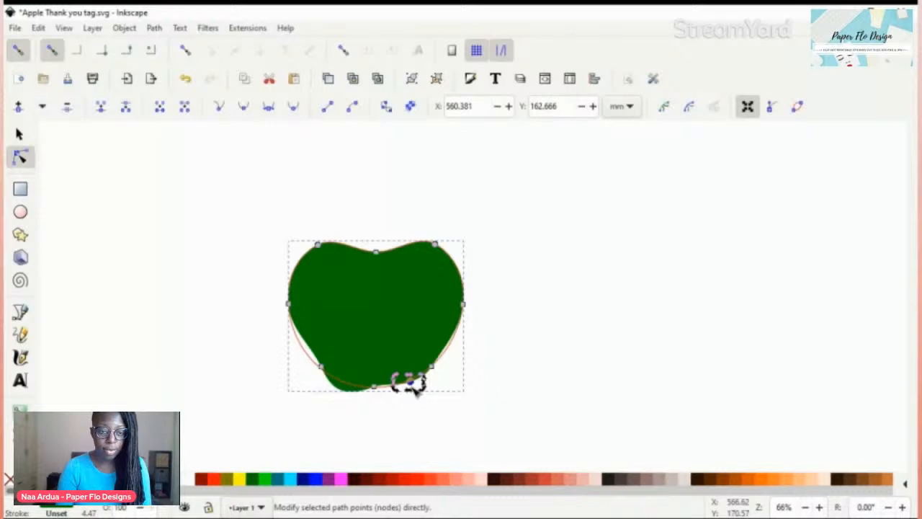
left_click_drag(409, 384, 416, 392)
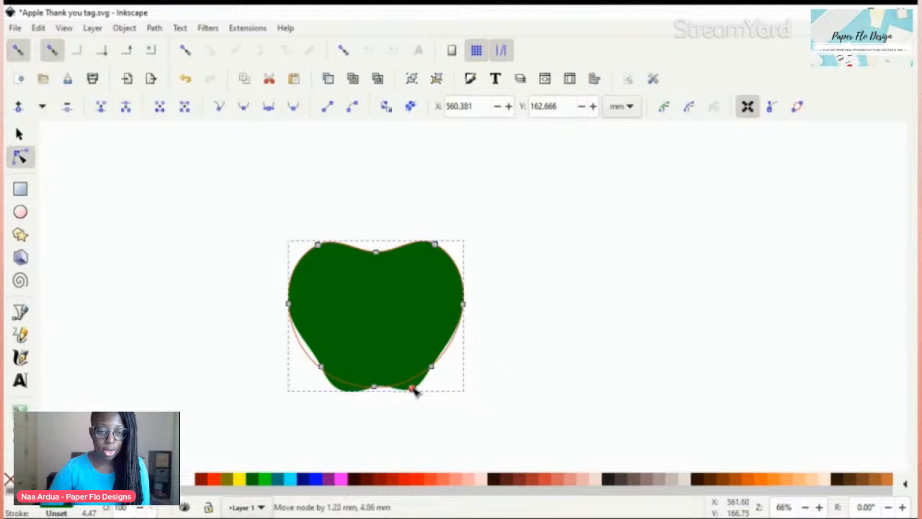
left_click(583, 298)
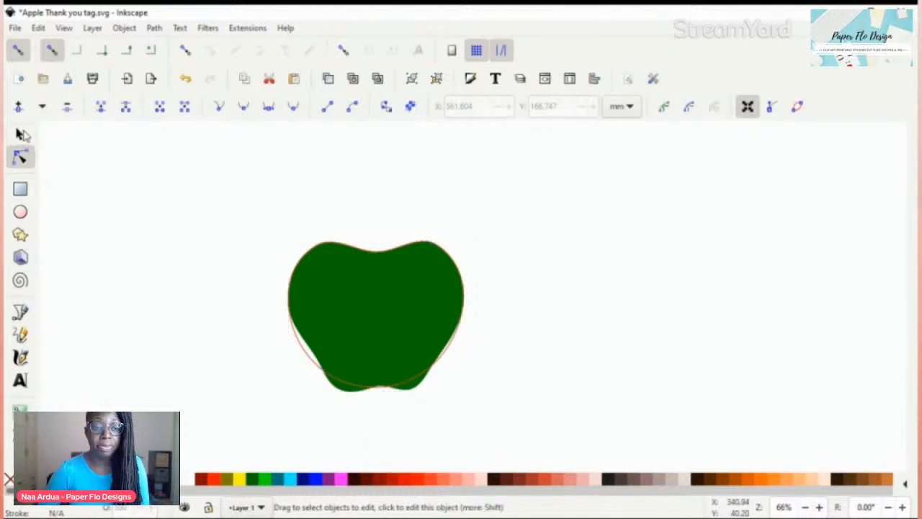
Select the finished apple shape as a whole object and change its fill from dark green to red
key("s")
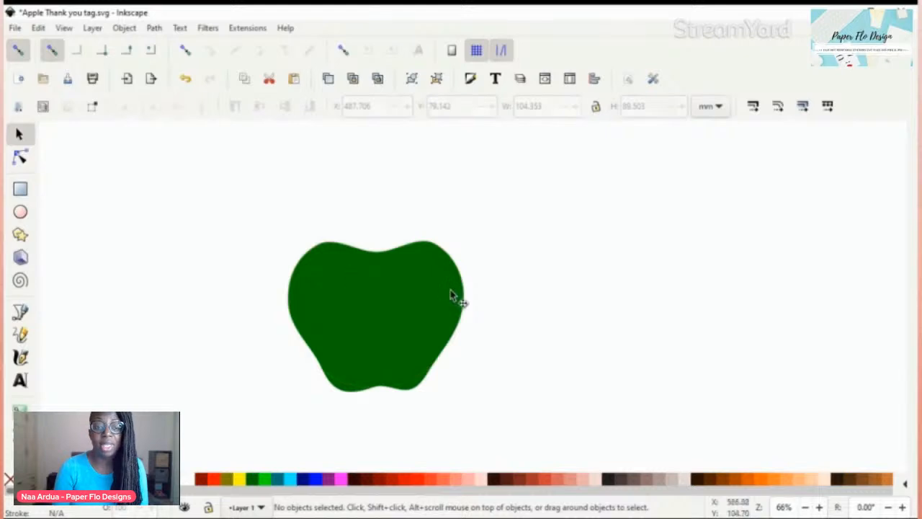
left_click(437, 333)
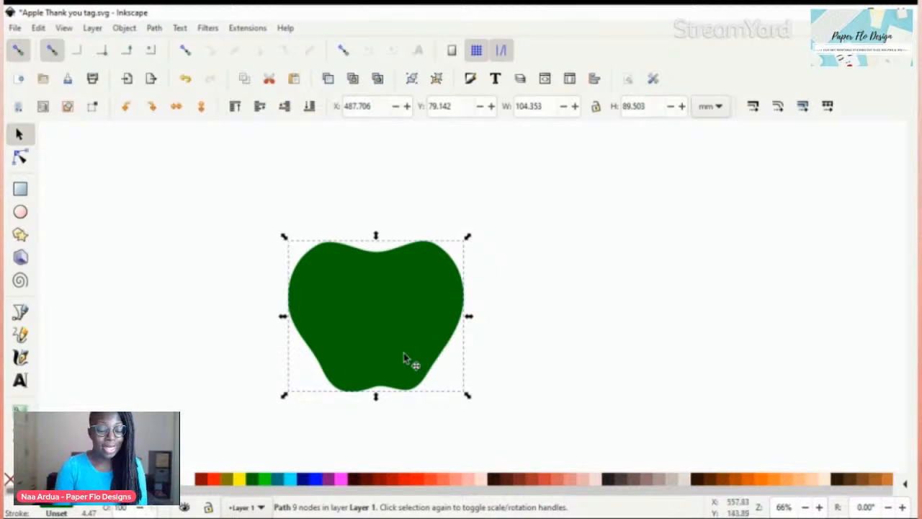
left_click(516, 290)
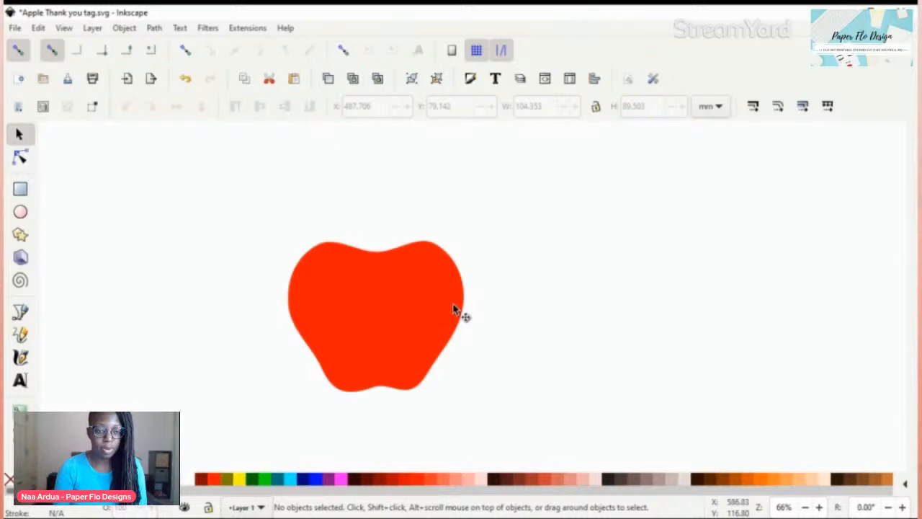
left_click(443, 331)
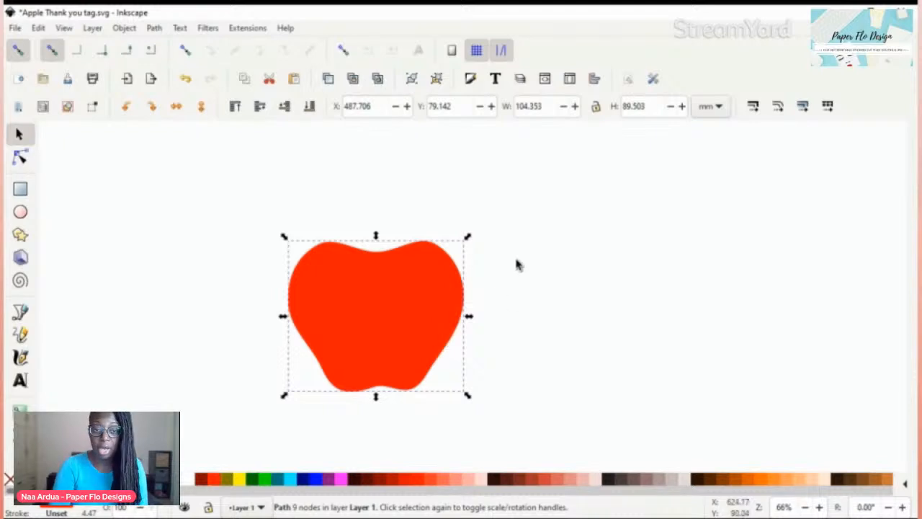
Draw a tall, narrow rectangle about 10.4 by 37.5 mm beside the apple's right side and convert it to a path
left_click(530, 266)
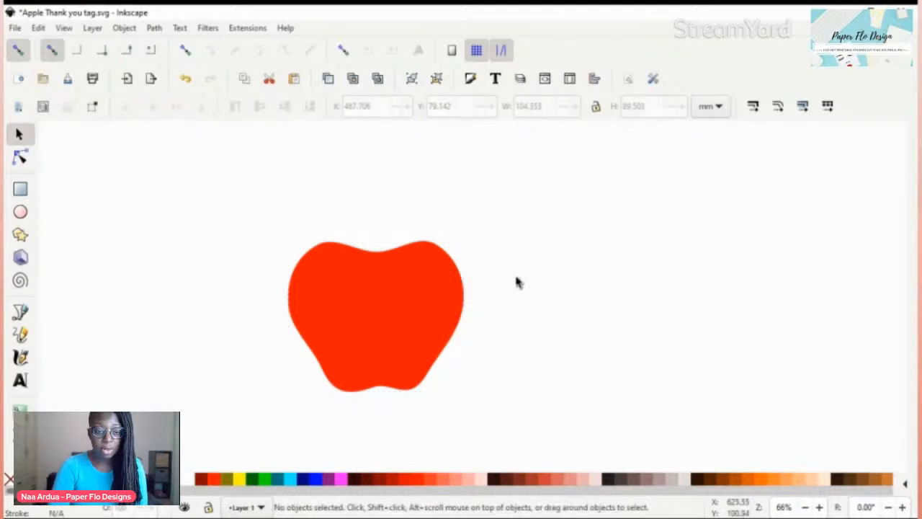
key("r")
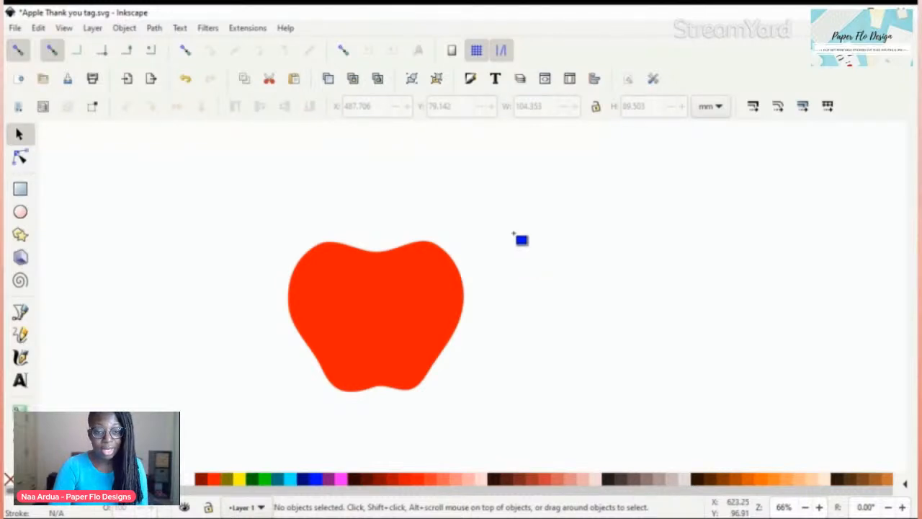
left_click_drag(514, 233, 533, 294)
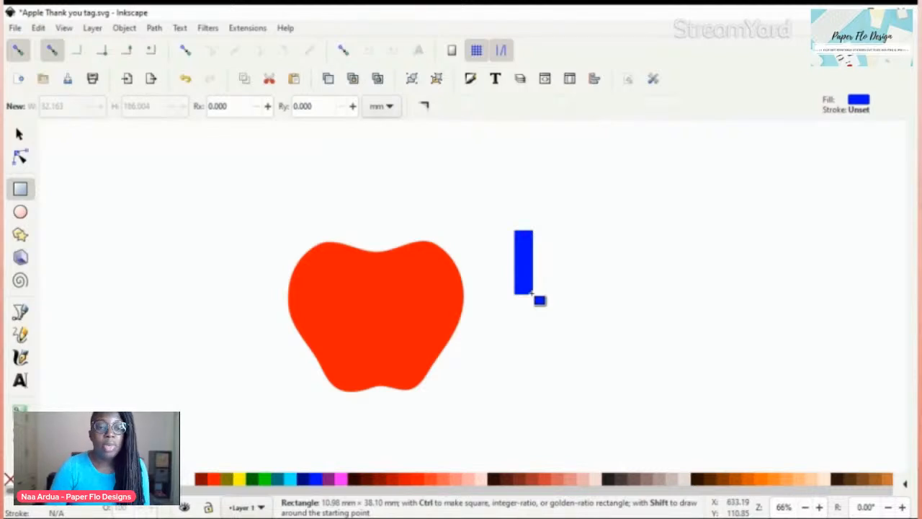
left_click_drag(534, 294, 532, 293)
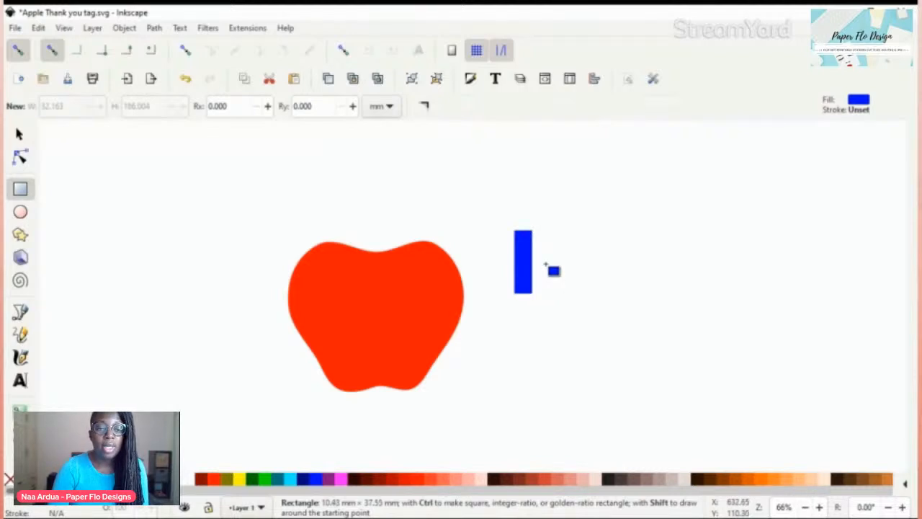
key("ctrl+shift+c")
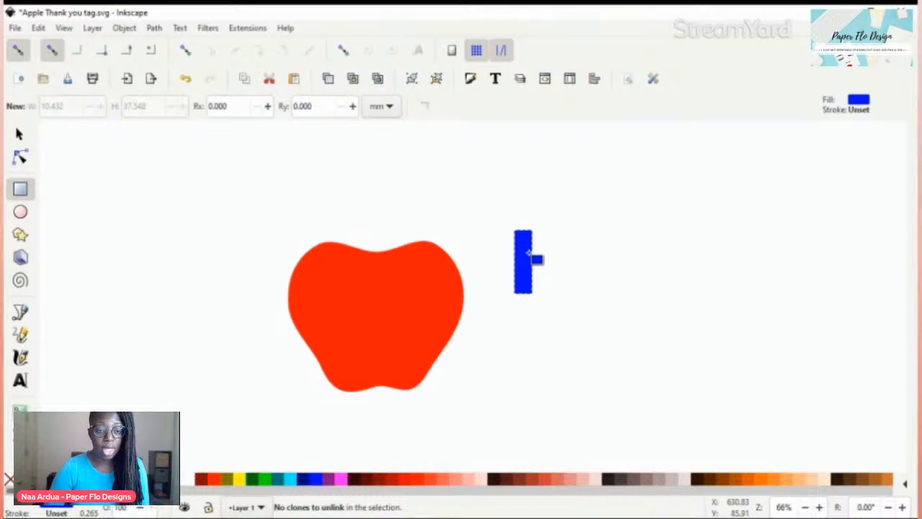
Bulge the rectangle's top and bottom edges outward and bow both long sides to the left to form a curved stem
scroll(548, 256, "up", 3)
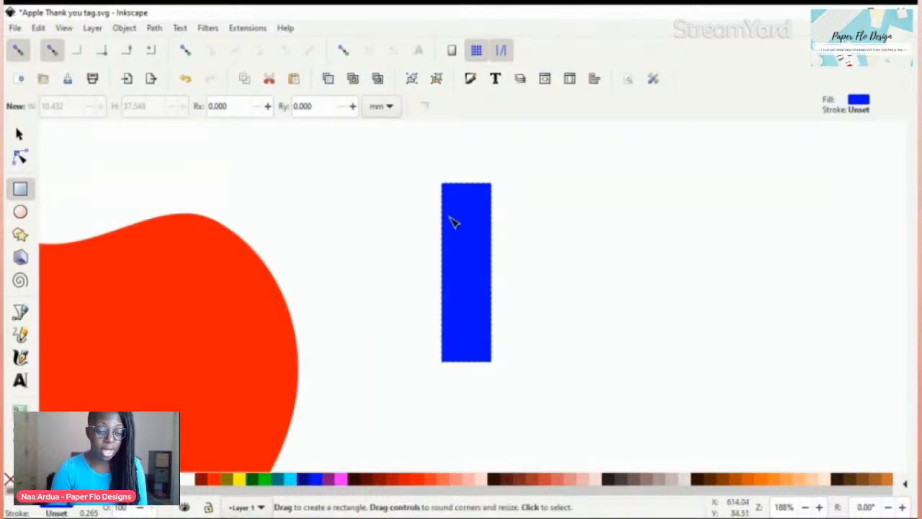
key("n")
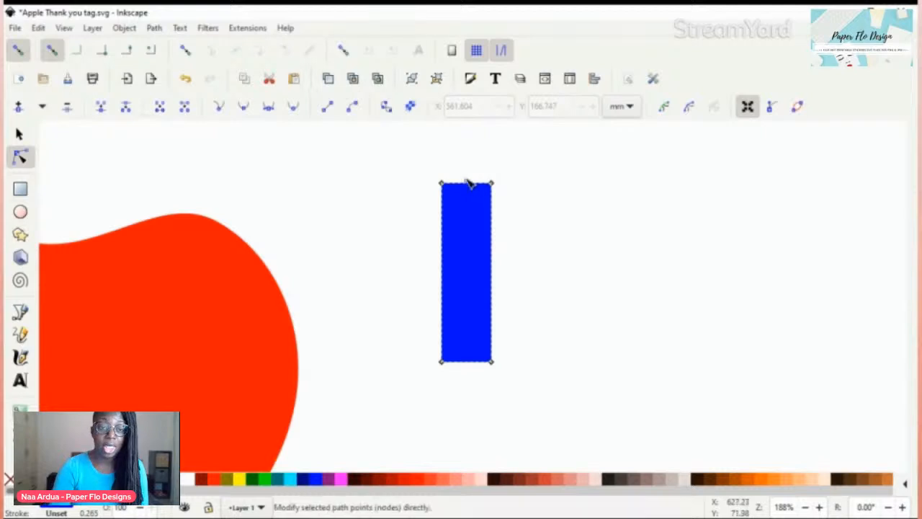
mouse_move(469, 182)
left_mouse_down()
mouse_move(478, 175)
mouse_move(470, 173)
left_mouse_up()
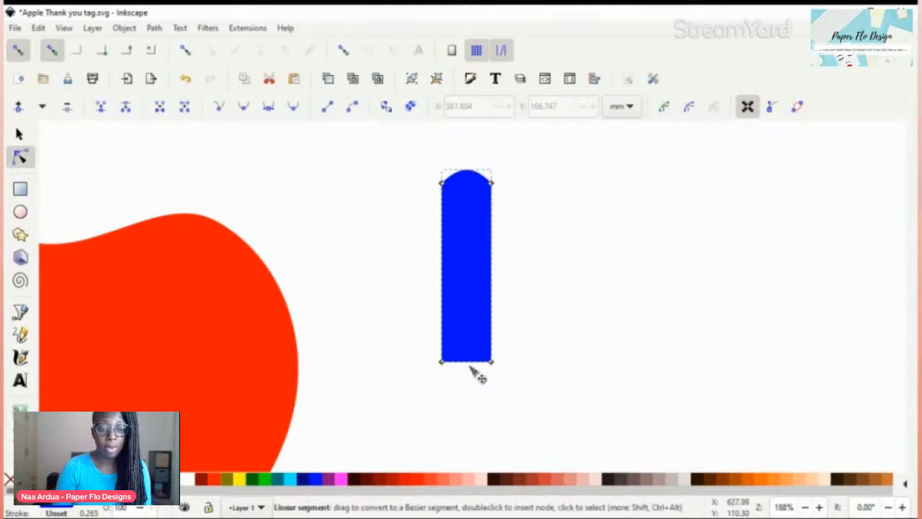
left_click_drag(474, 369, 477, 386)
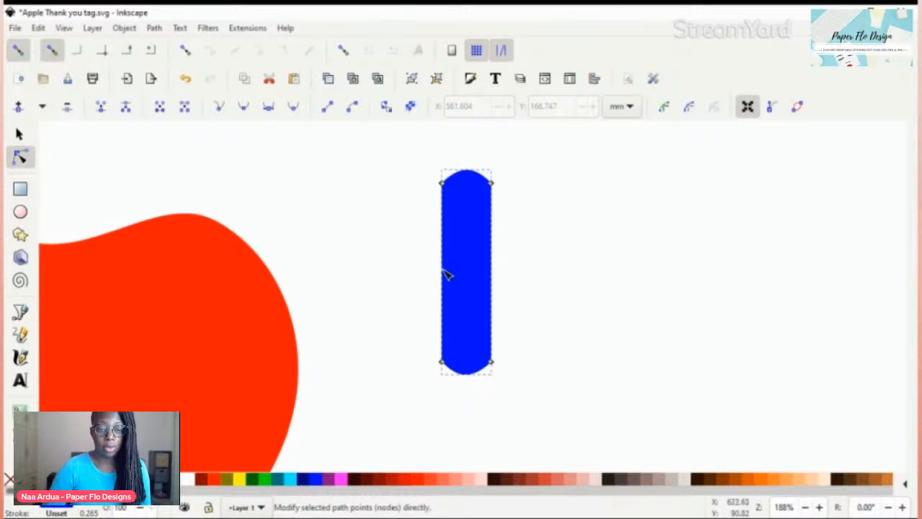
left_click_drag(445, 268, 427, 286)
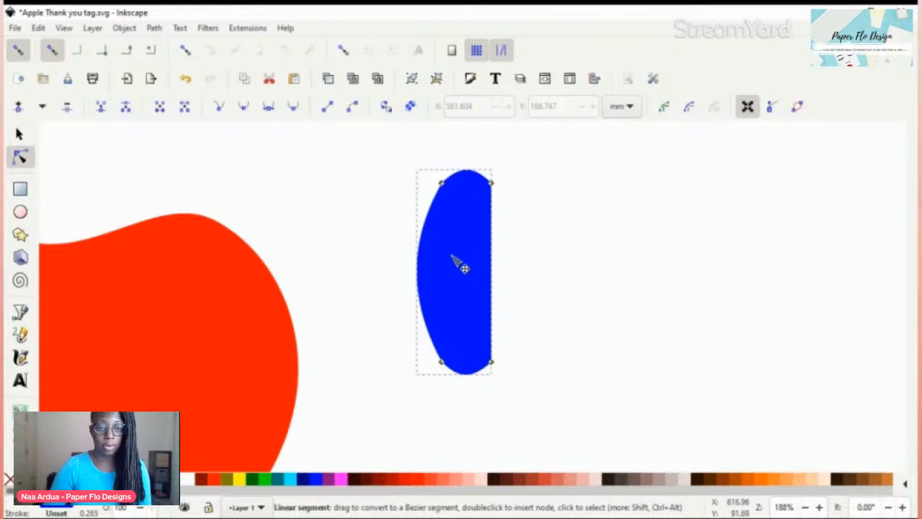
left_click_drag(452, 255, 458, 266)
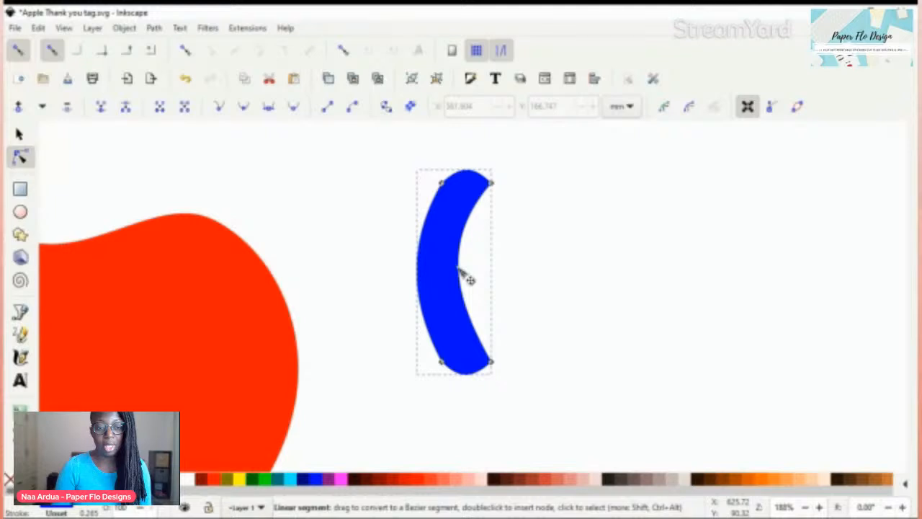
Taper the stem's lower end by moving its bottom-right node left, and flatten the bottom edge's bulge
left_click_drag(490, 362, 462, 362)
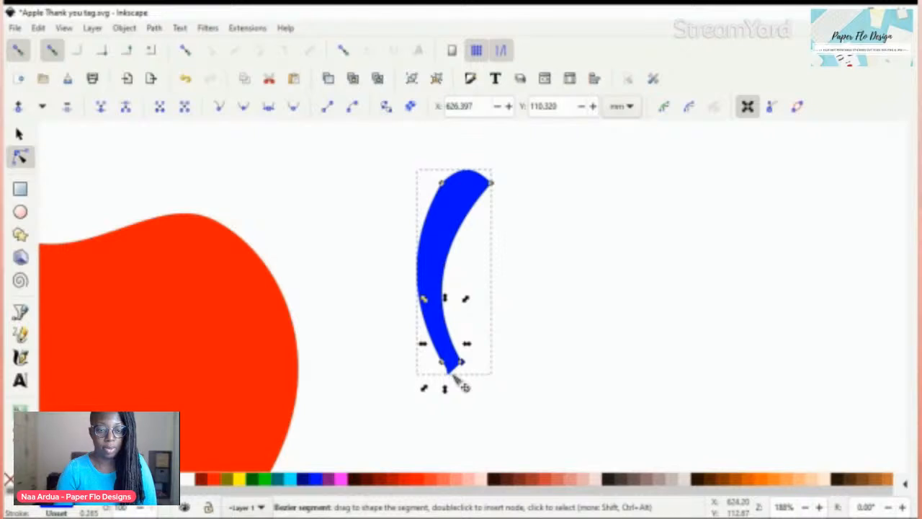
left_click(454, 375)
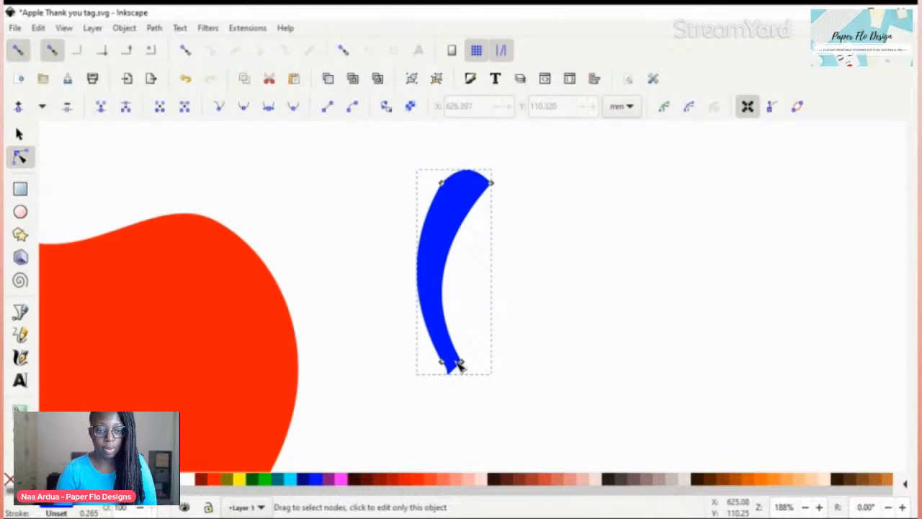
scroll(461, 367, "up", 4)
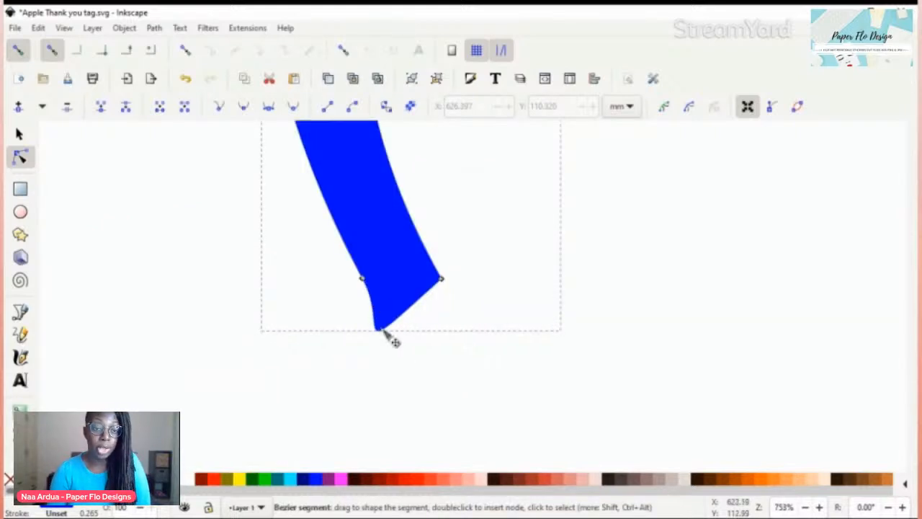
left_click_drag(394, 342, 402, 324)
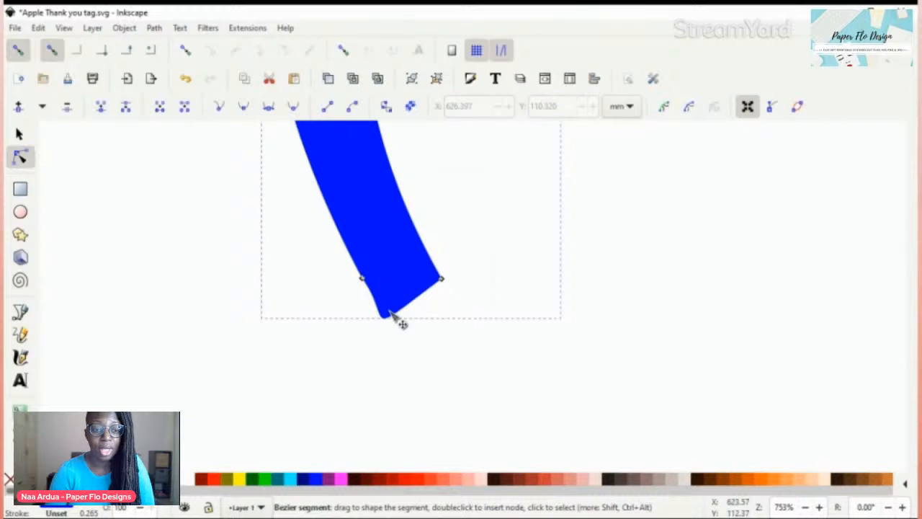
left_click_drag(389, 311, 395, 301)
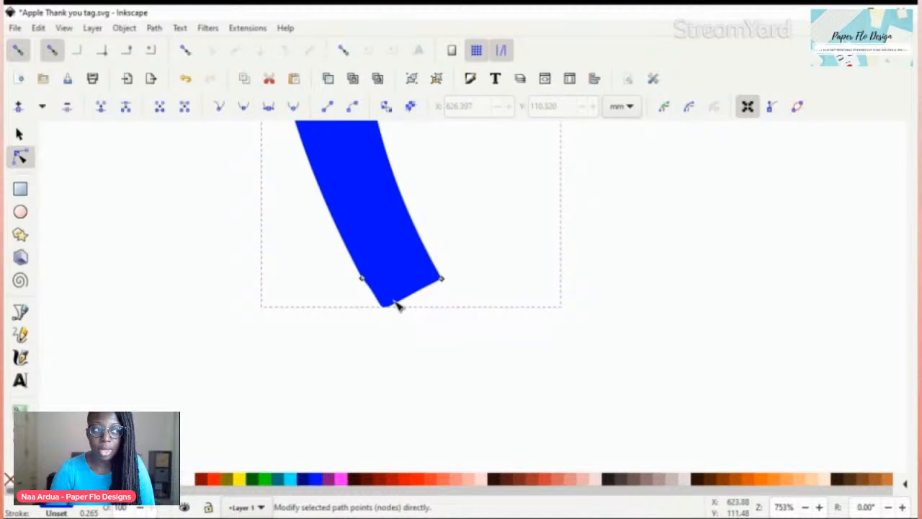
scroll(591, 292, "down", 6)
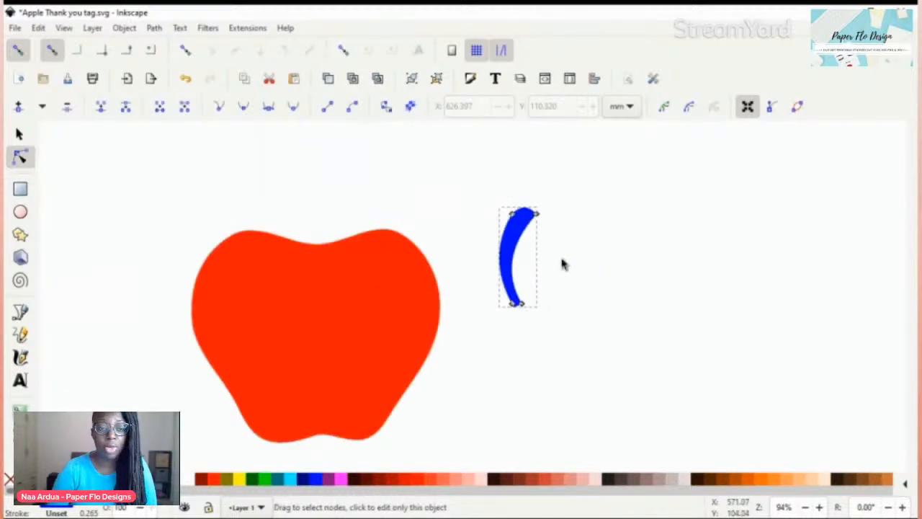
Duplicate the stem and offset the copy about 9 mm right and 4 mm down from the original
key("s")
left_click(533, 268)
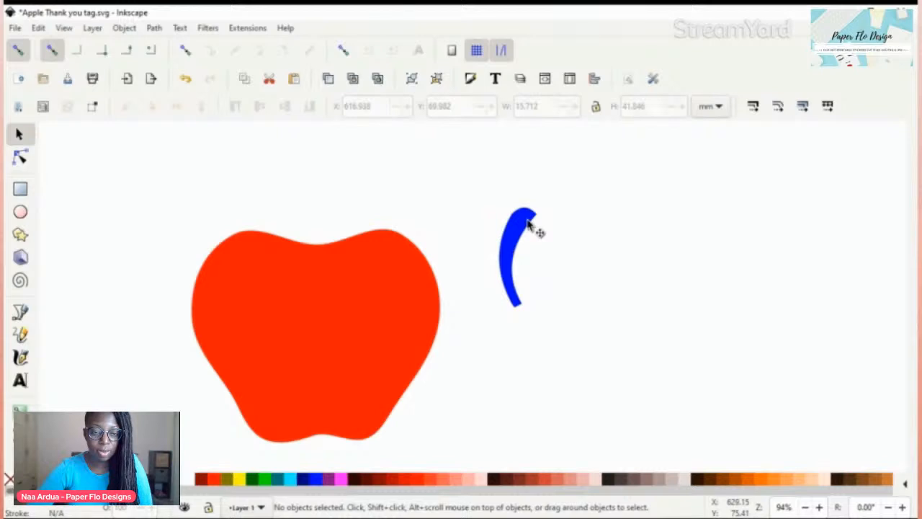
left_click(530, 227)
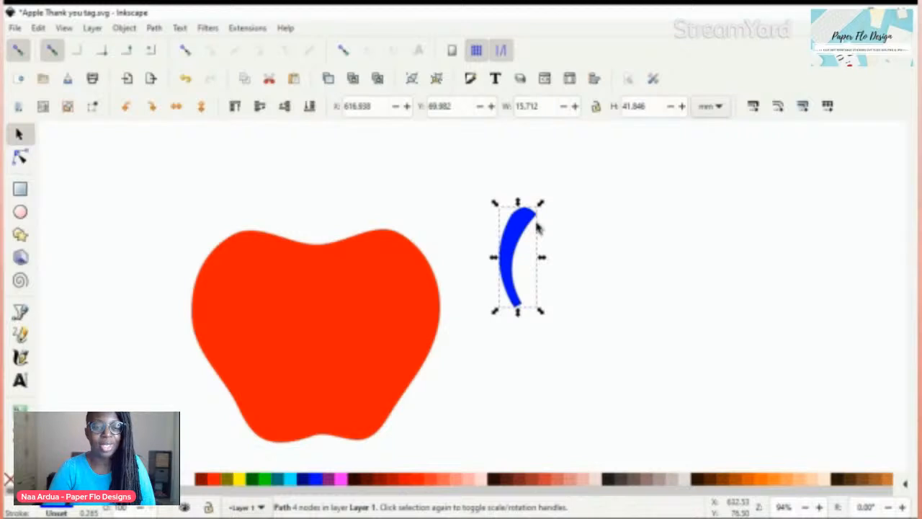
scroll(537, 228, "up", 2)
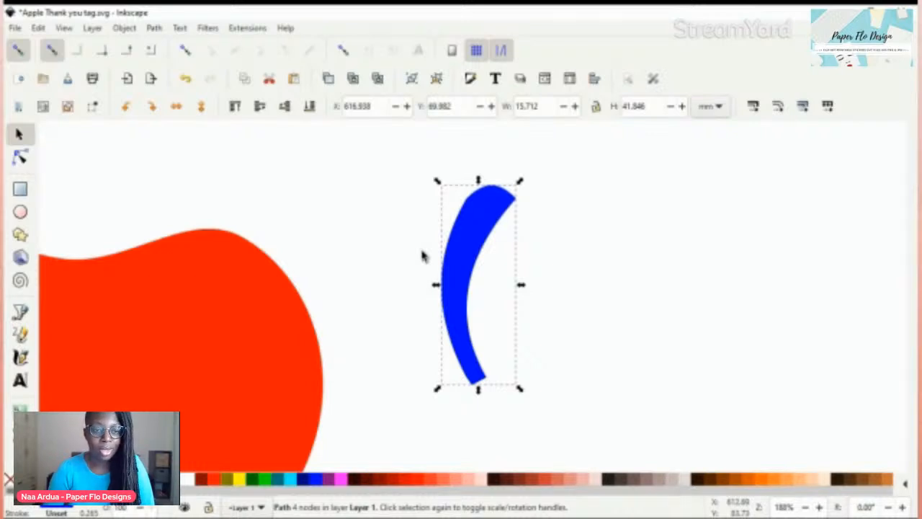
left_click(541, 243)
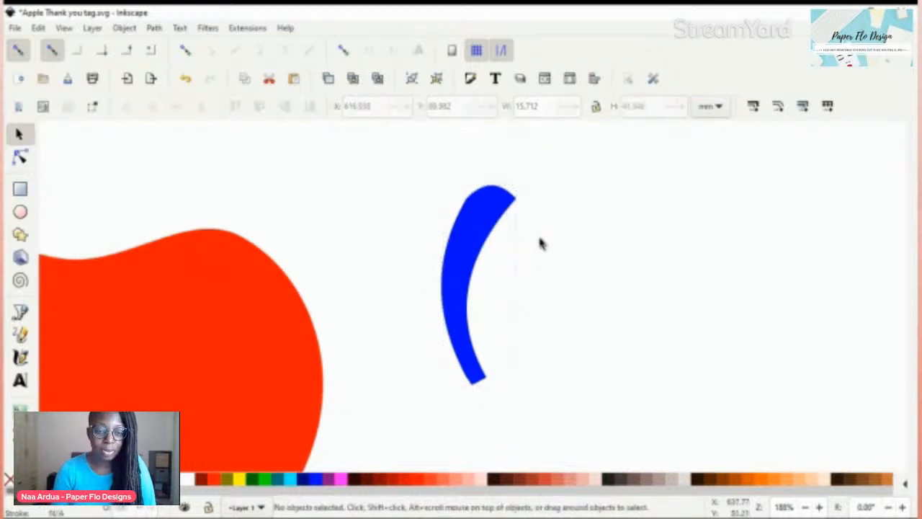
left_click(474, 254)
left_click_drag(490, 263, 499, 268)
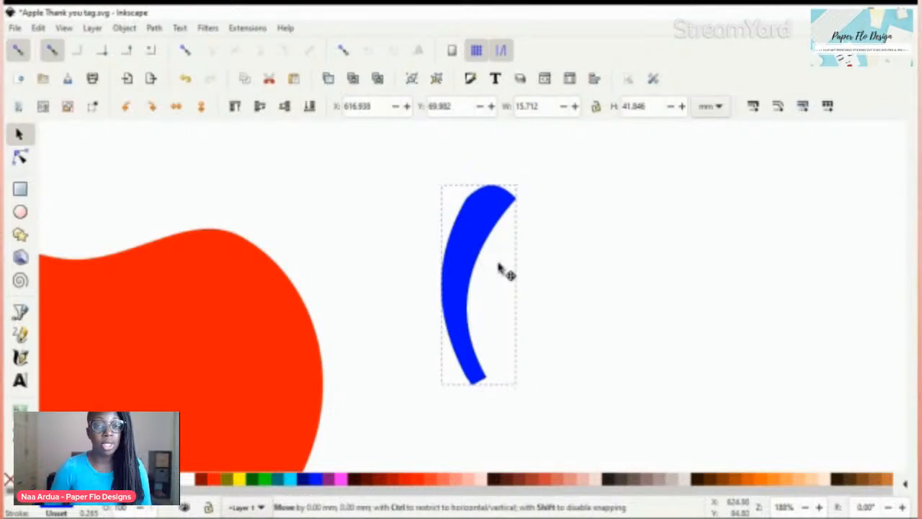
left_click_drag(506, 274, 516, 279)
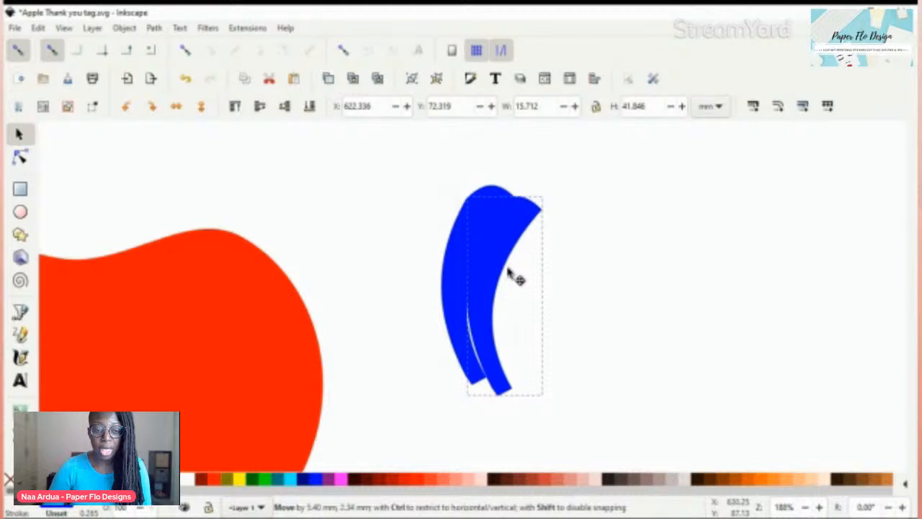
left_click_drag(514, 276, 531, 287)
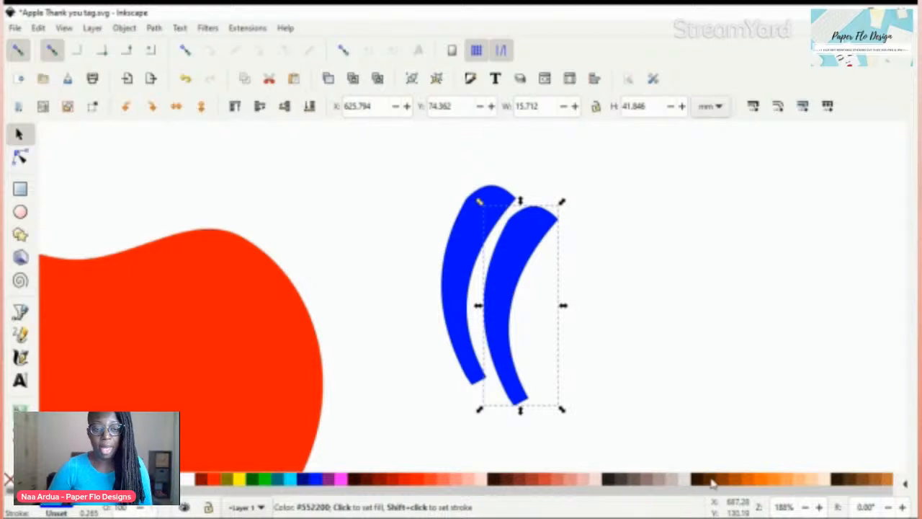
Fill the stem copy with brown #552200 and the original stem with a darker brown
left_click(712, 482)
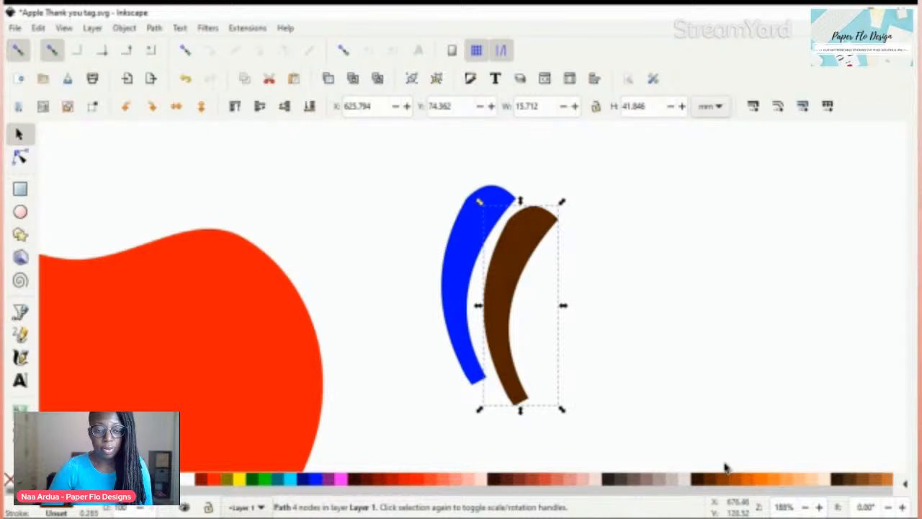
key("Tab")
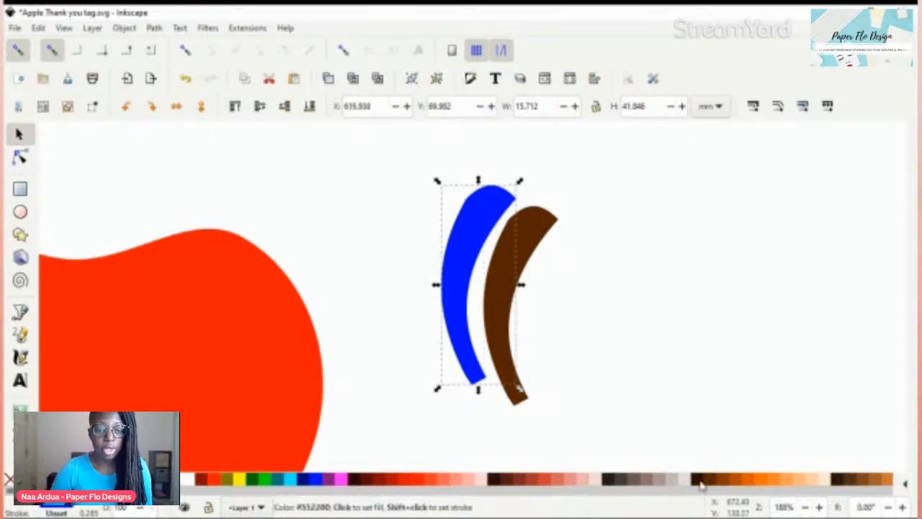
left_click(699, 482)
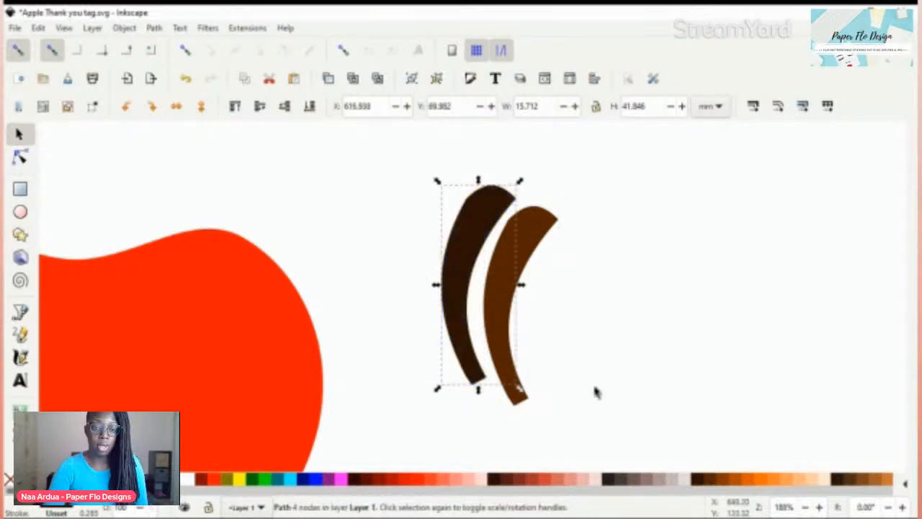
left_click(545, 287)
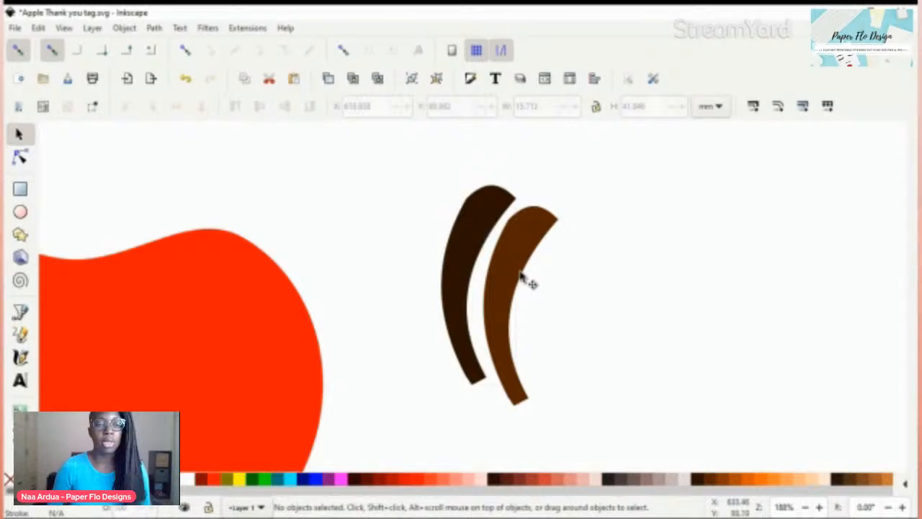
Move the lighter brown stem over the dark one, leaving a thin dark edge along its left side
left_click_drag(521, 274, 480, 259)
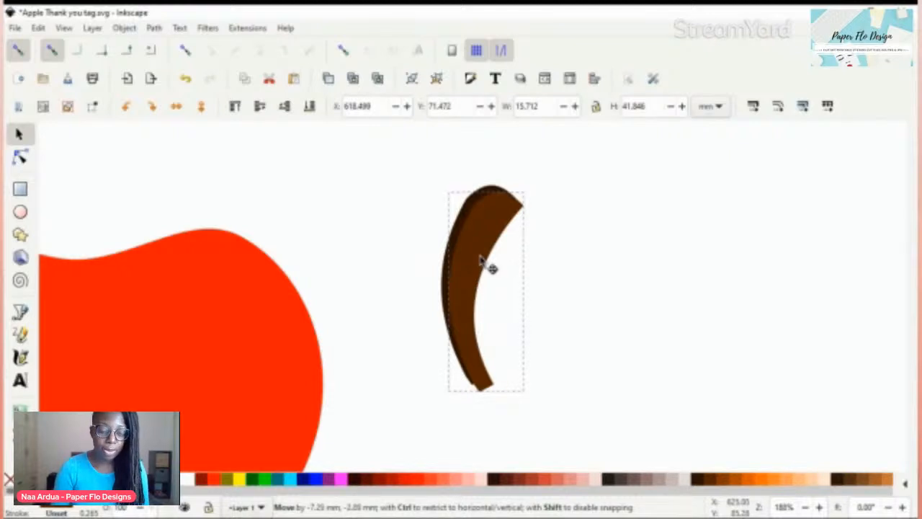
left_click_drag(479, 260, 480, 261)
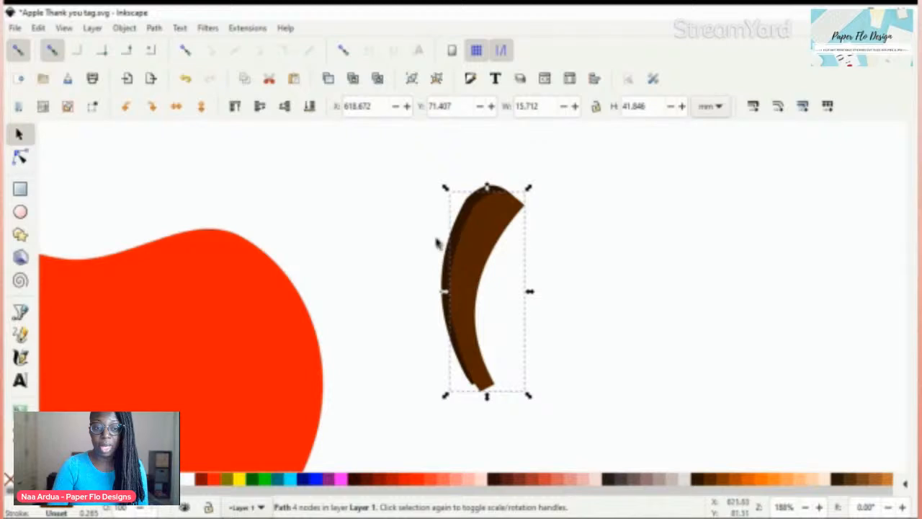
key("Escape")
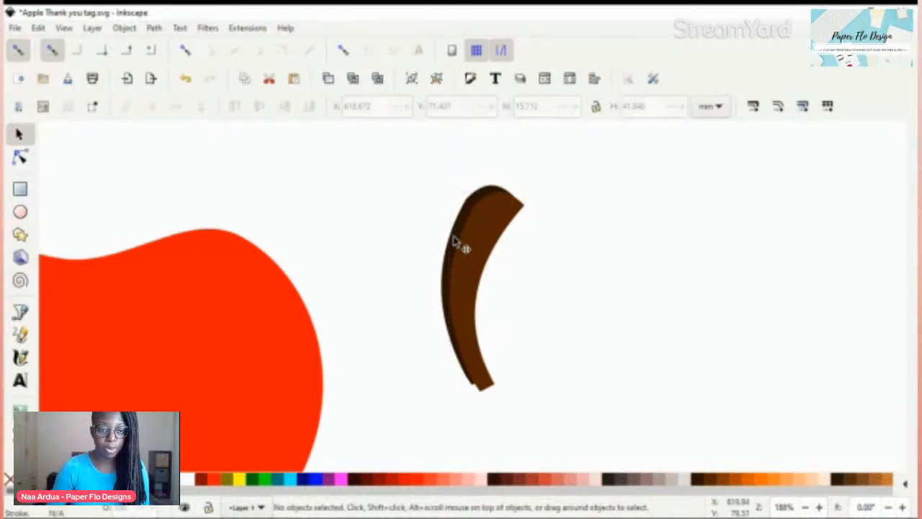
Duplicate the dark stem, lower the copy beneath the lighter stem, and divide it with the lighter stem's outline
left_click(457, 247)
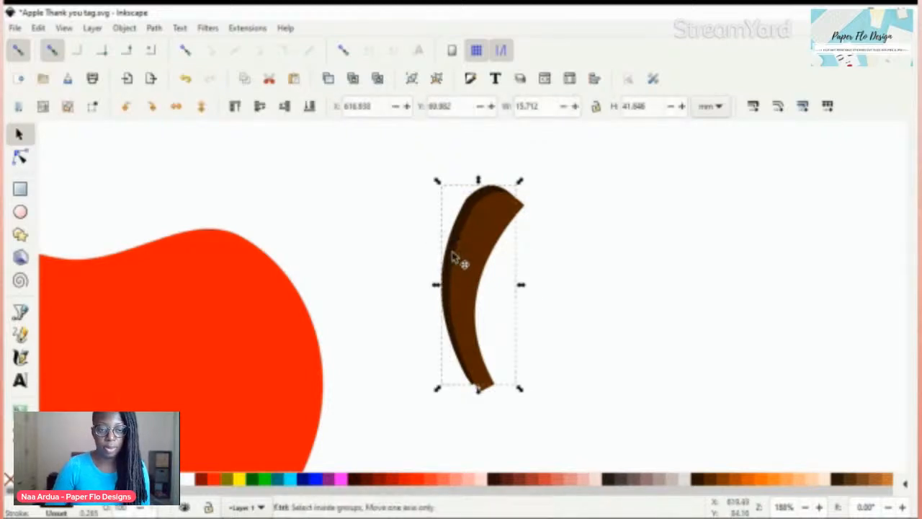
key("ctrl+d")
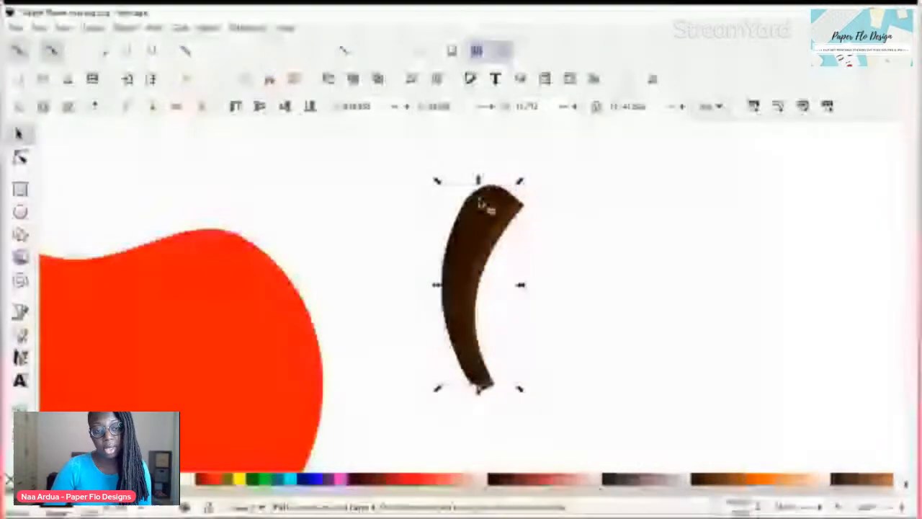
left_click(284, 107)
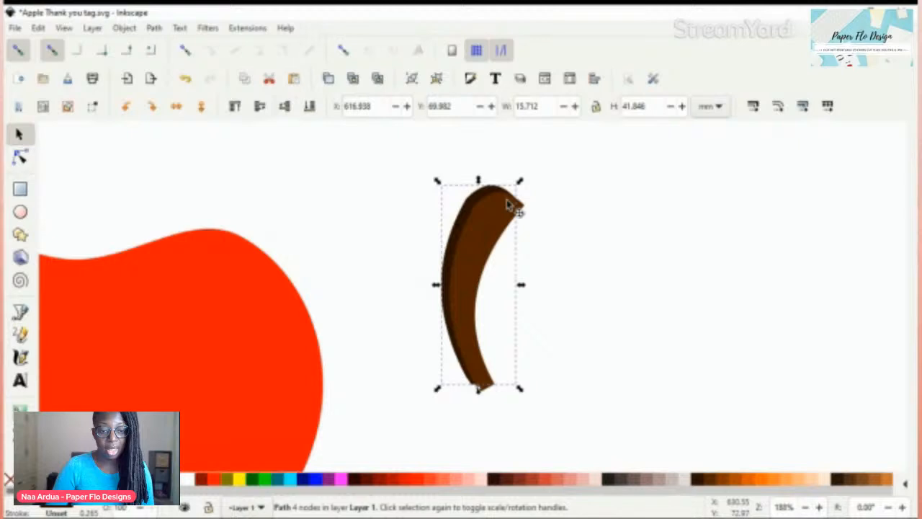
left_click(488, 220, "shift")
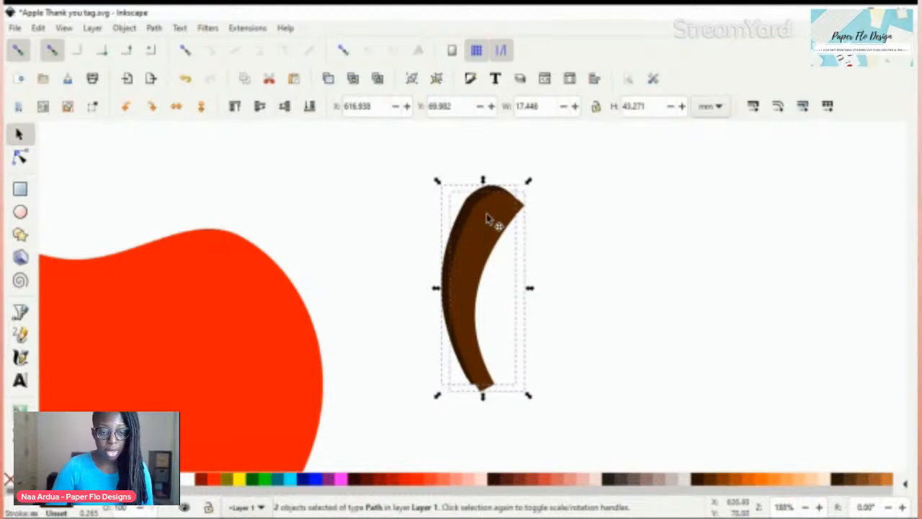
key("ctrl")
key("ctrl+slash")
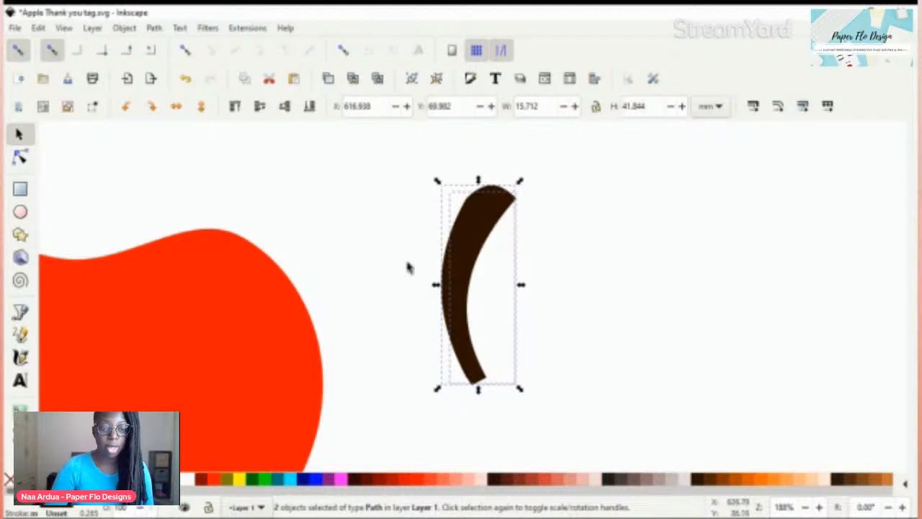
left_click(537, 262)
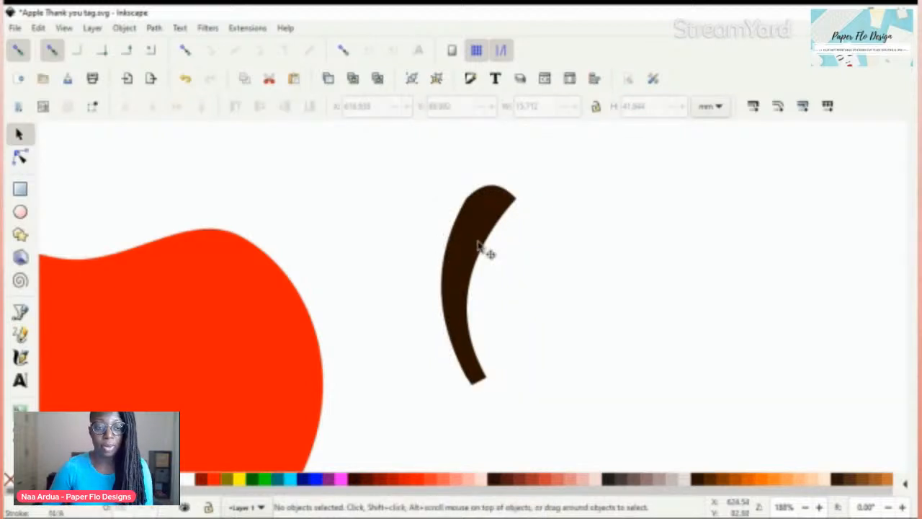
Fill the inner stem piece left by the division with brown #552200
left_click(477, 245)
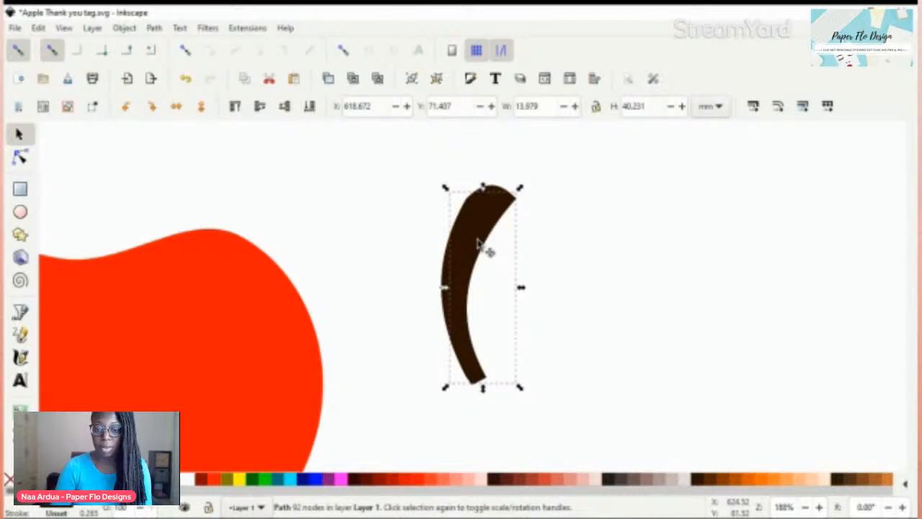
left_click_drag(478, 245, 540, 255)
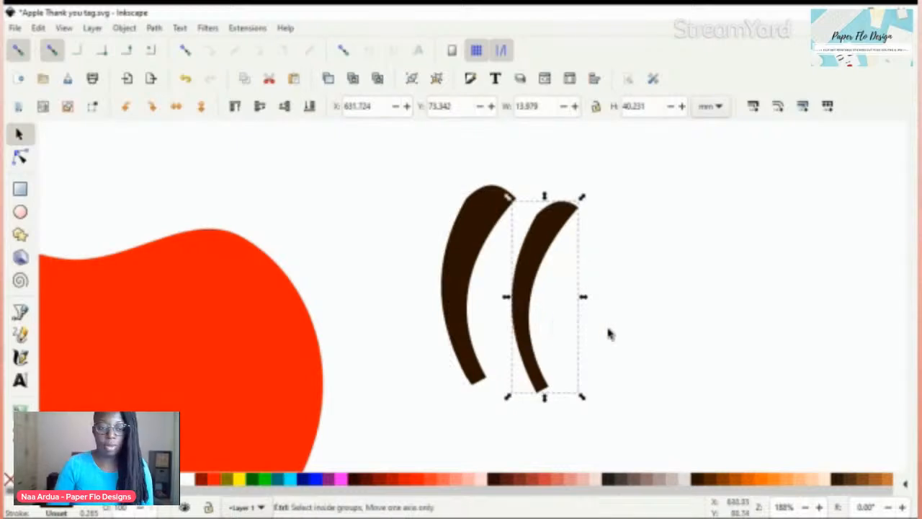
key("ctrl+z")
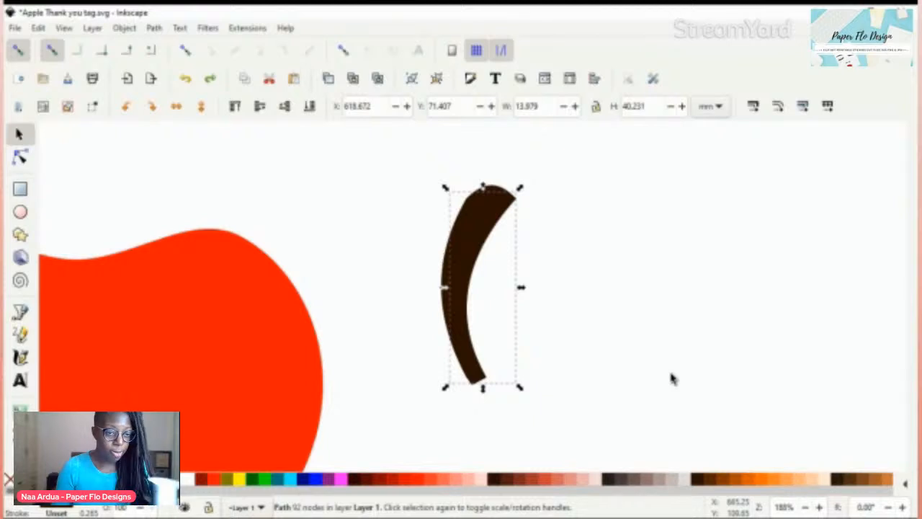
left_click(712, 481)
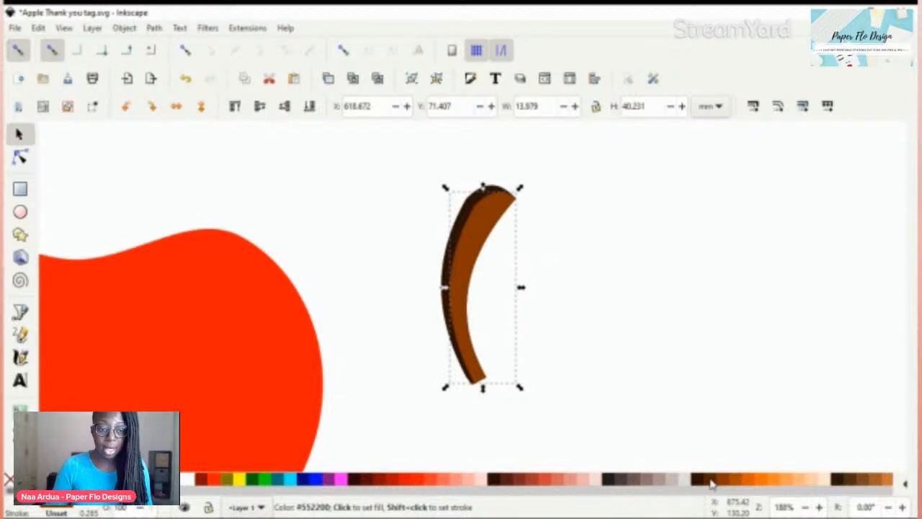
left_click(710, 482)
left_click(555, 292)
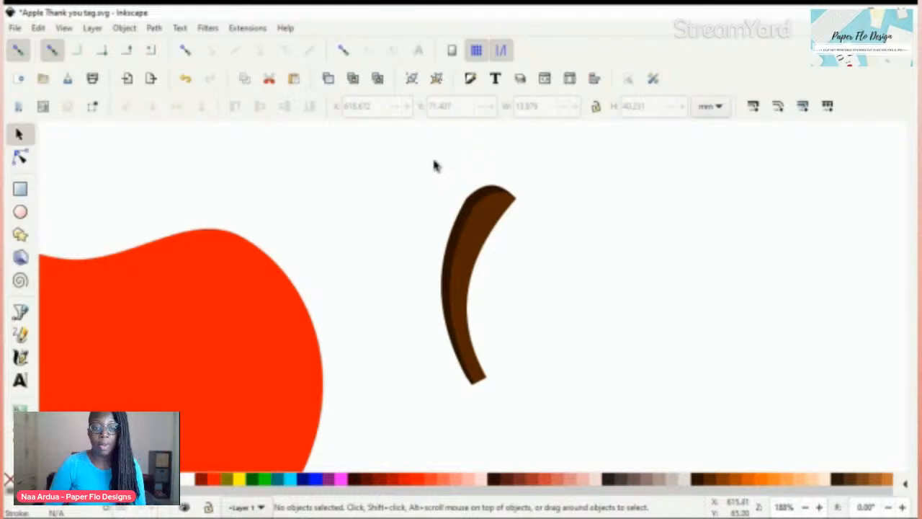
Group all the stem pieces and move the group onto the dip at the apple's top
left_click_drag(432, 167, 614, 376)
key("ctrl")
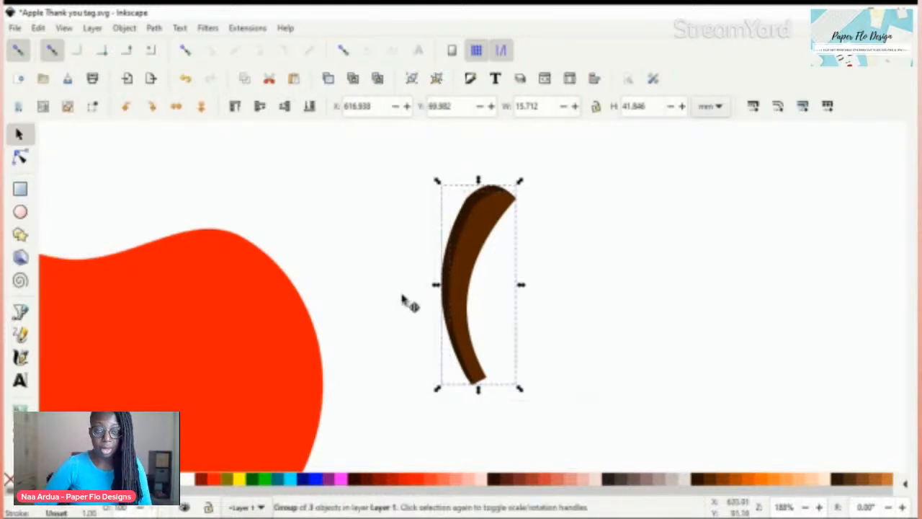
left_click_drag(447, 289, 63, 221)
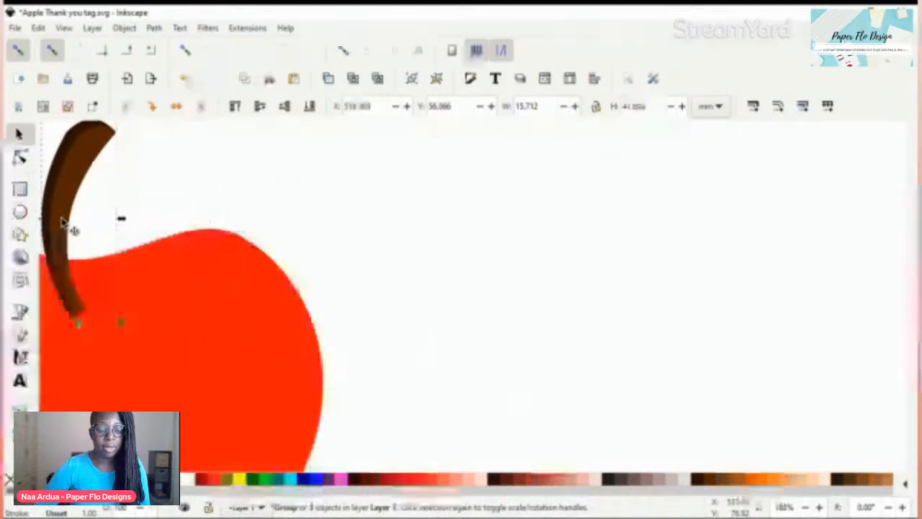
Scale the stem group down proportionally about its centre to about 8.9 × 23.7 mm
scroll(70, 228, "down", 1)
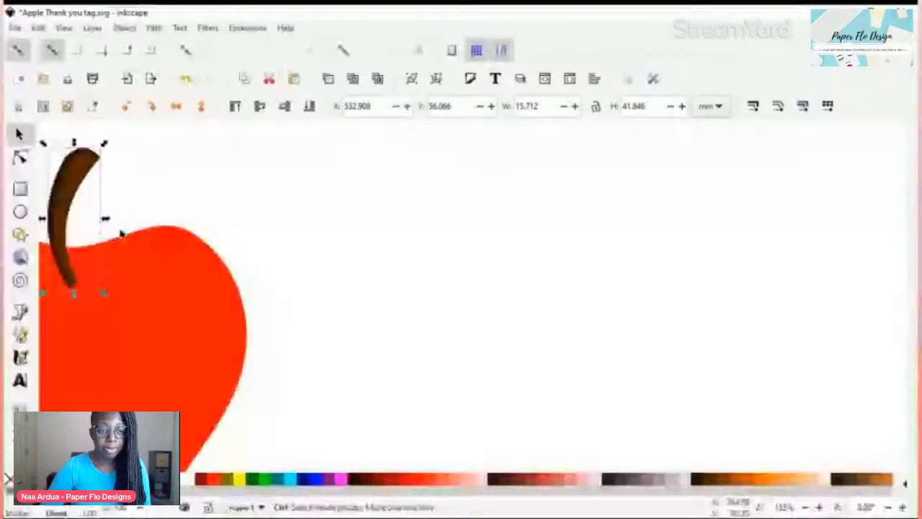
scroll(121, 235, "down", 1)
left_click_drag(256, 284, 460, 259)
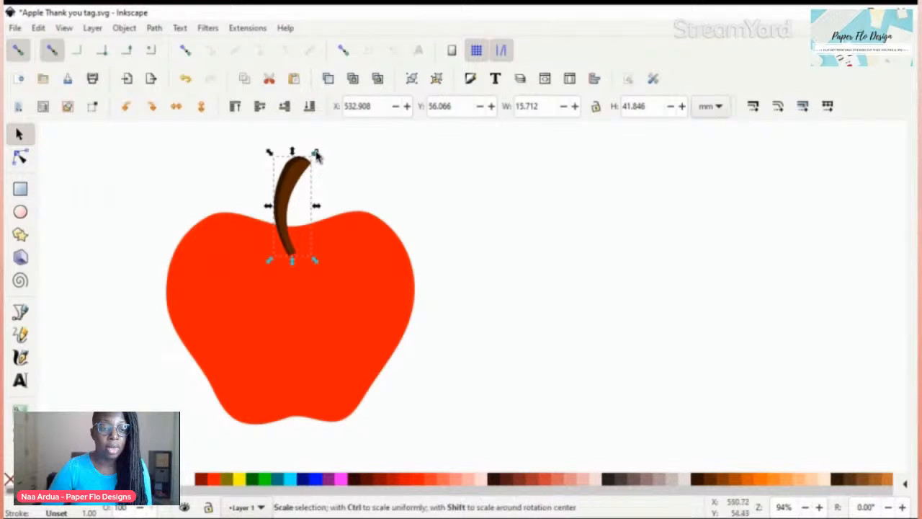
left_click_drag(314, 153, 309, 175)
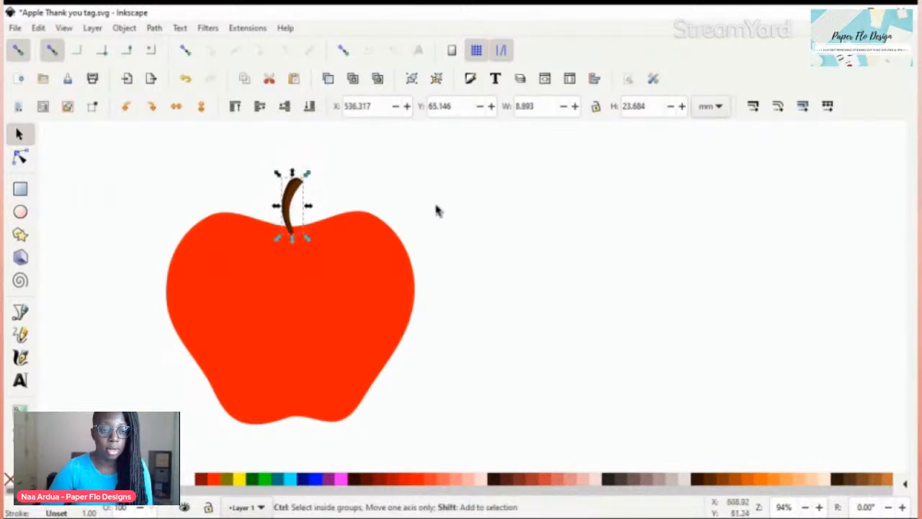
left_click(475, 234)
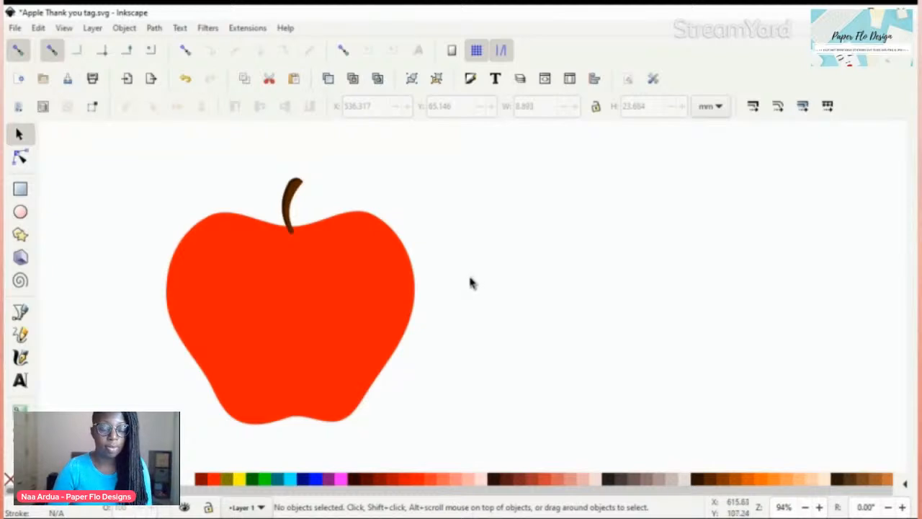
key("p")
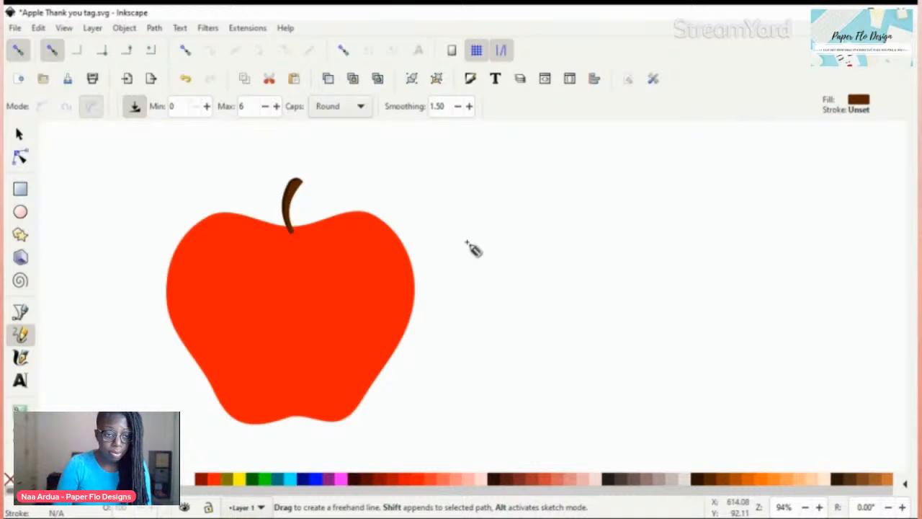
key("b")
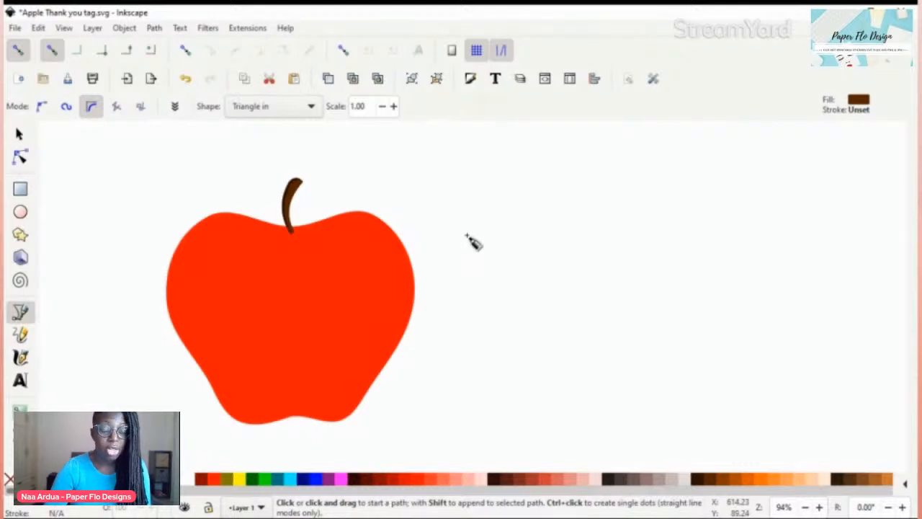
left_click(473, 212)
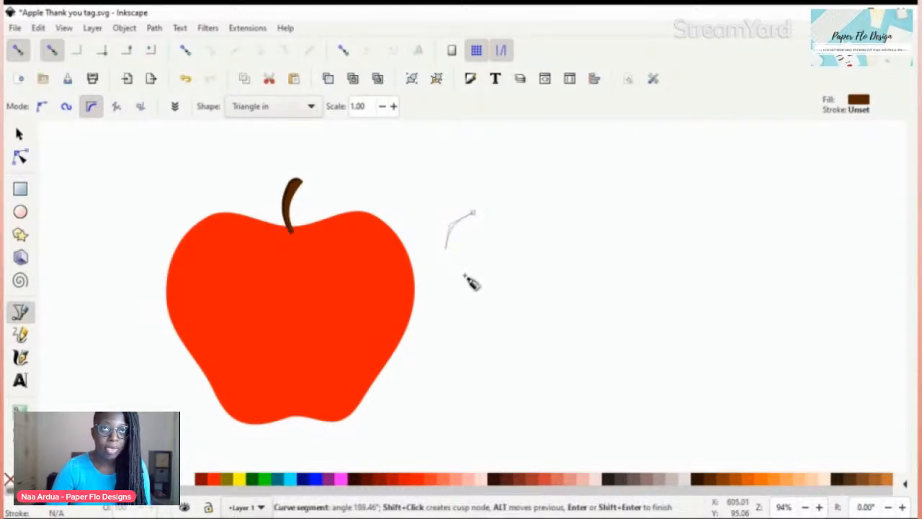
key("Return")
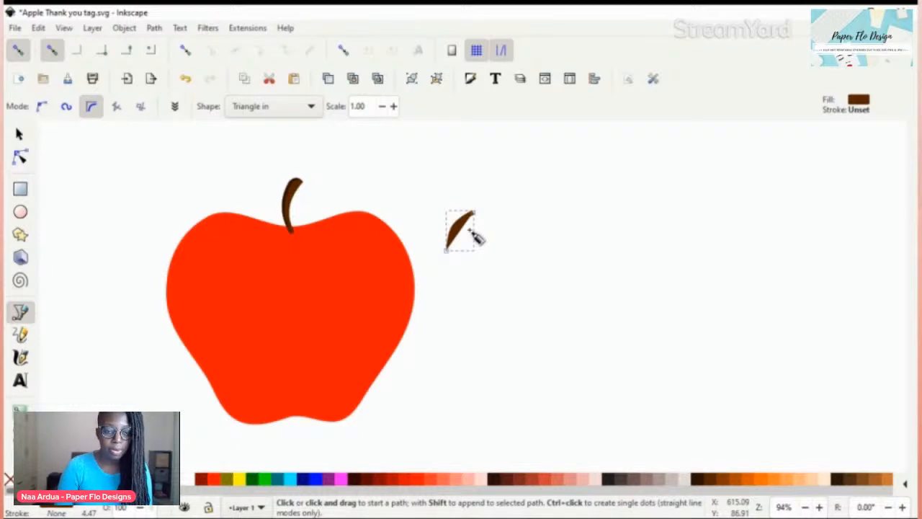
key("Delete")
key("p")
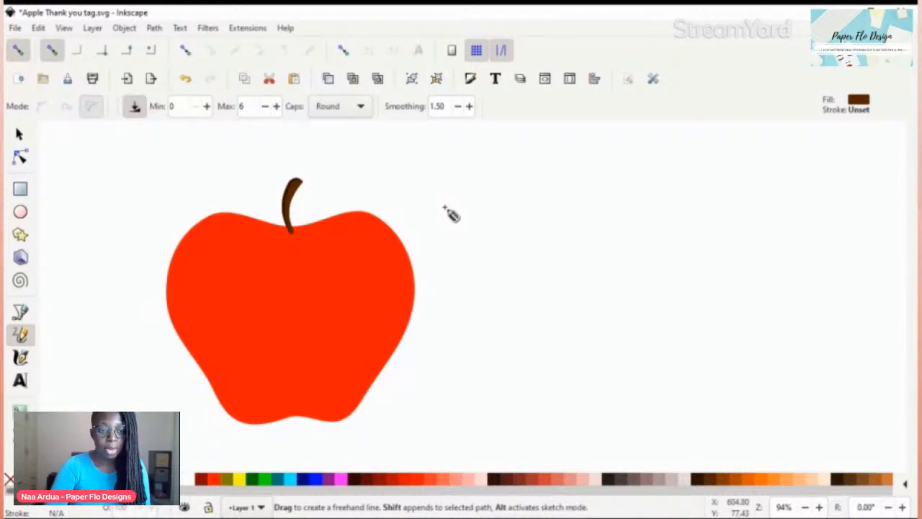
left_click_drag(261, 207, 240, 221)
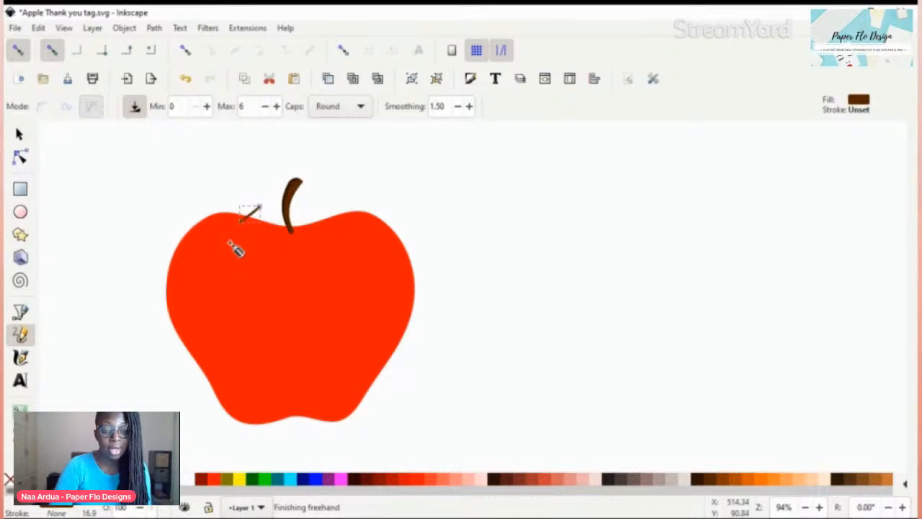
key("ctrl+z")
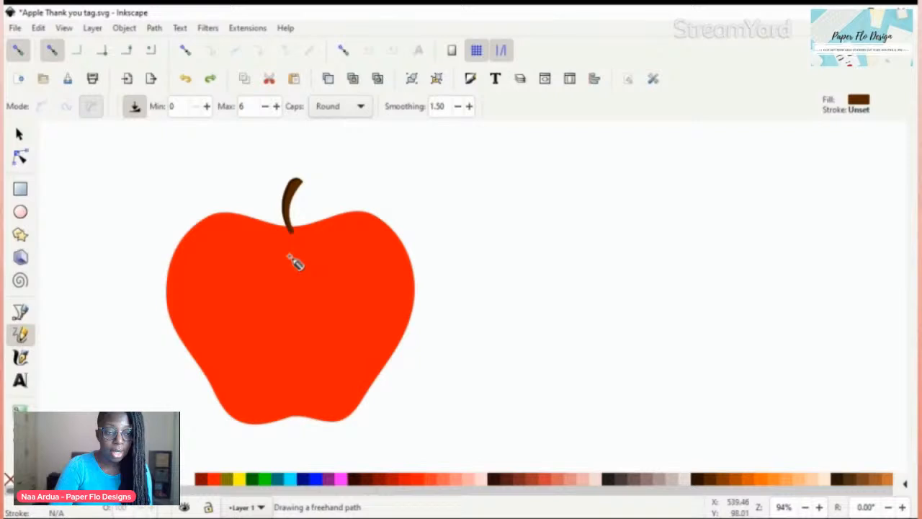
Draw a closed, wavy-bottomed drip shape across the apple's upper part with the Pen tool in regular Bezier mode
key("b")
left_click(42, 106)
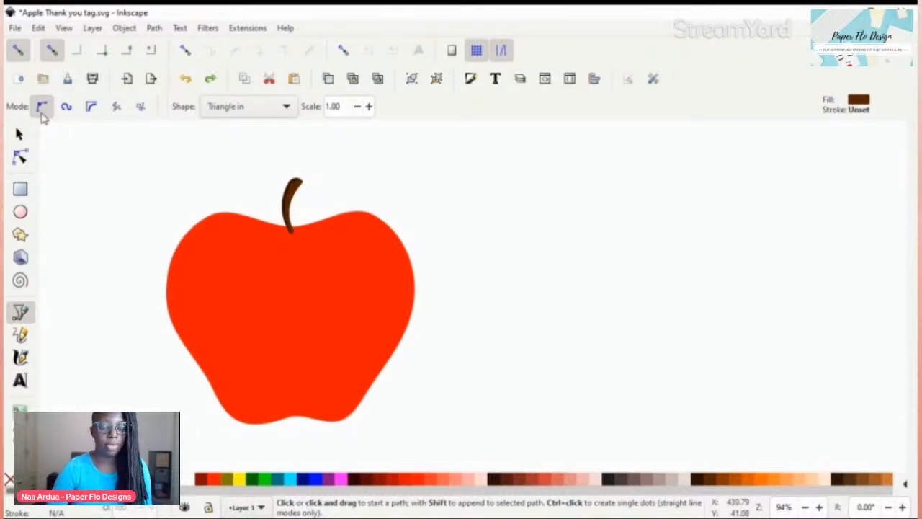
left_click_drag(230, 218, 215, 235)
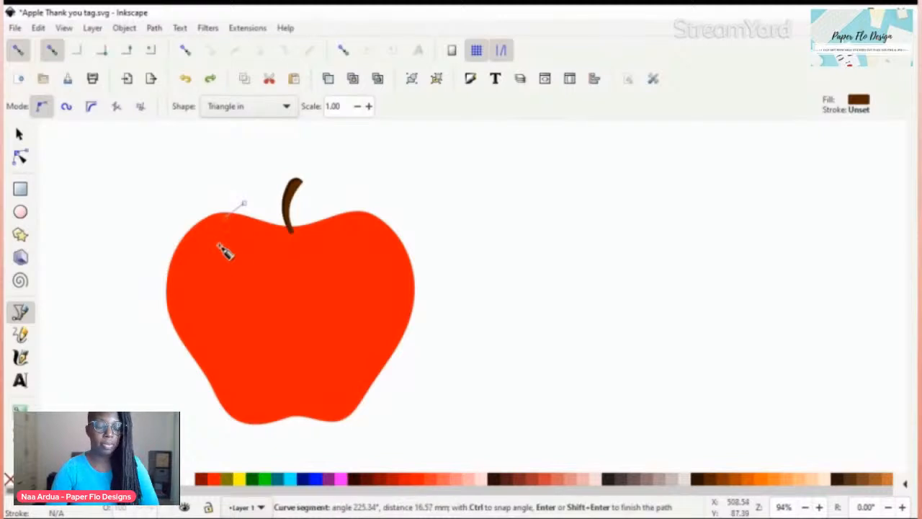
left_click_drag(238, 278, 344, 228)
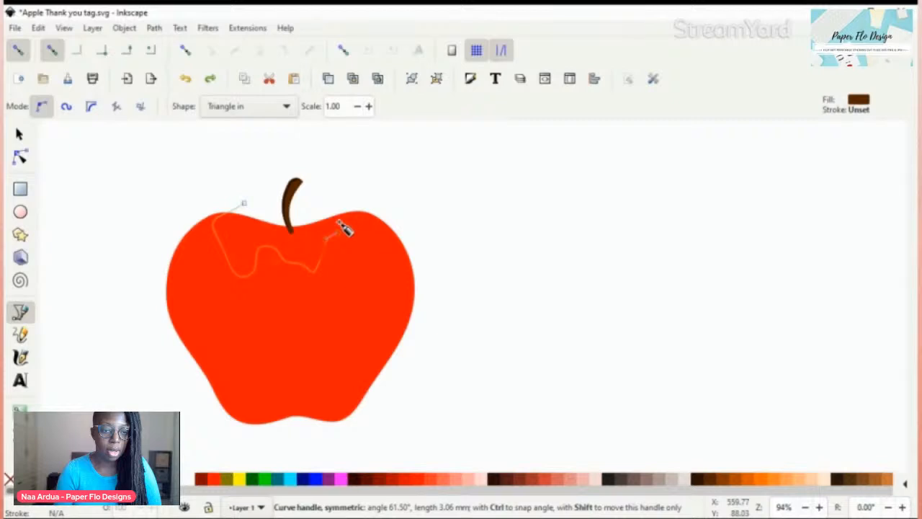
left_click(244, 202)
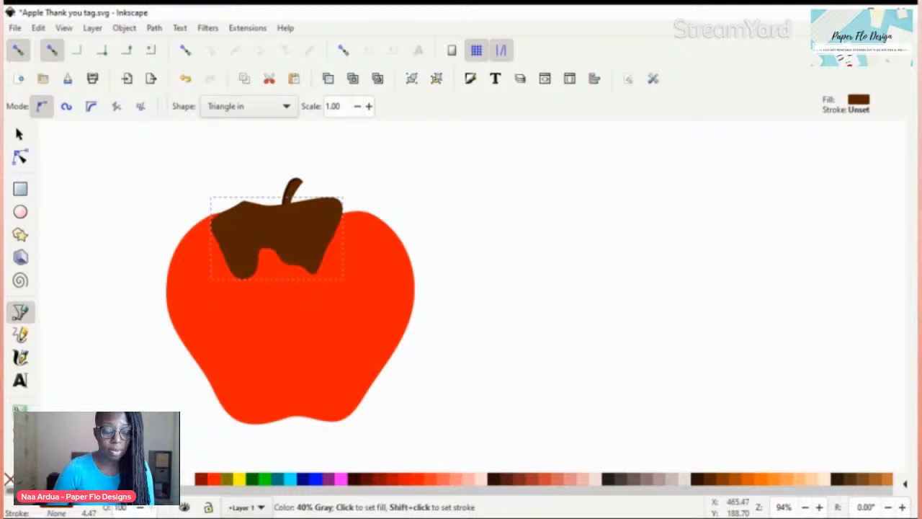
left_click(101, 478)
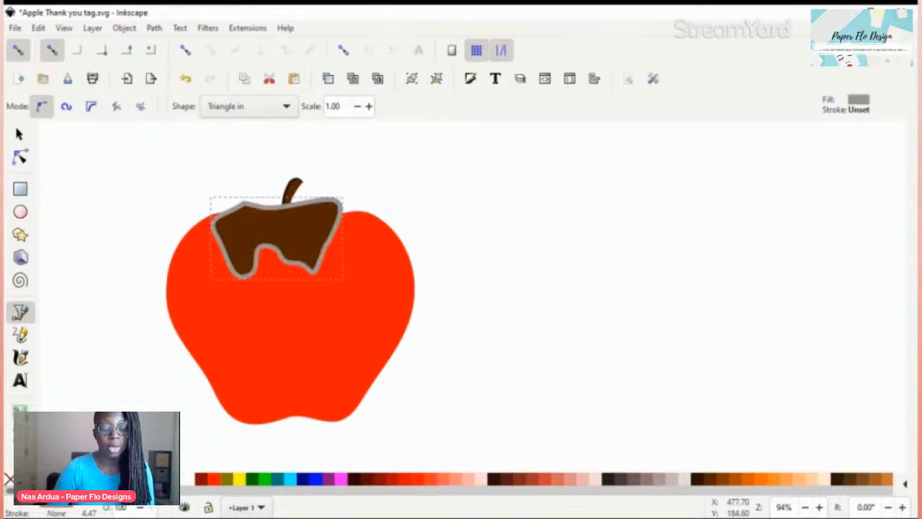
key("ctrl+z")
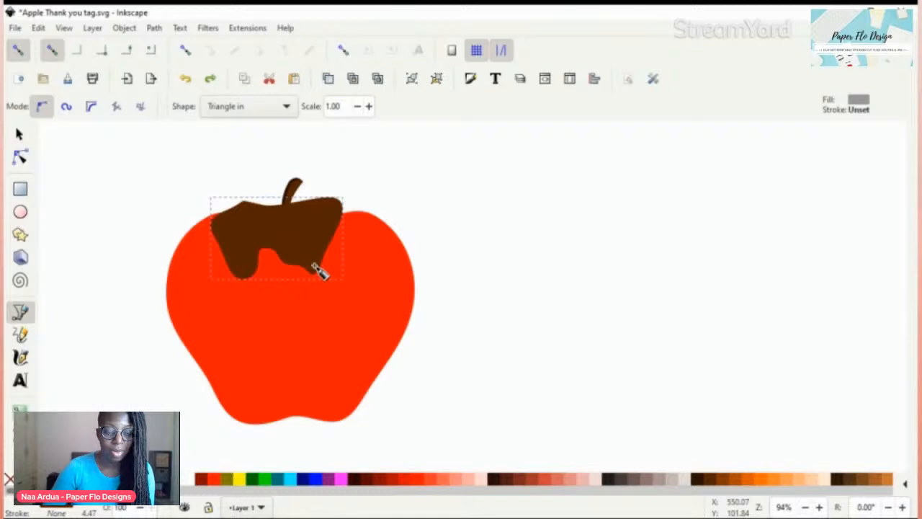
Reshape the drip shape's lower edge: widen its right side, shorten the left drip and raise the notches between the drips
key("n")
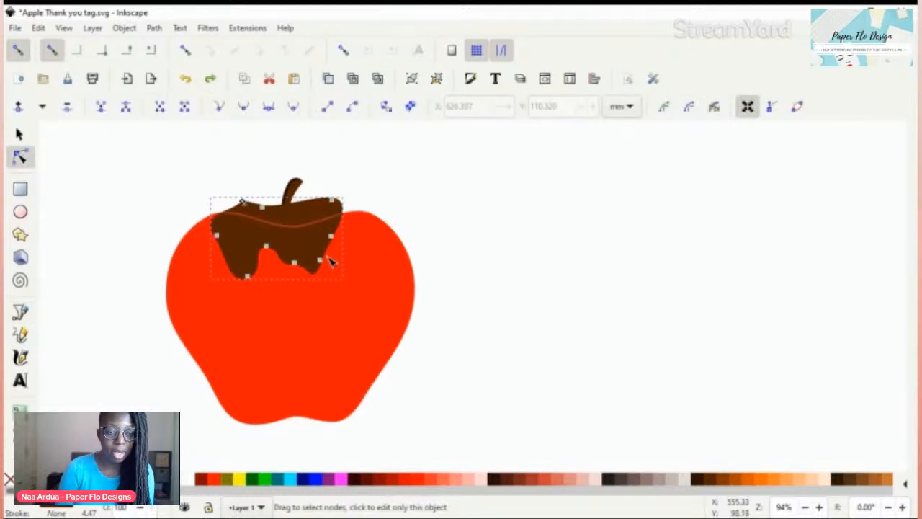
left_click_drag(331, 236, 357, 235)
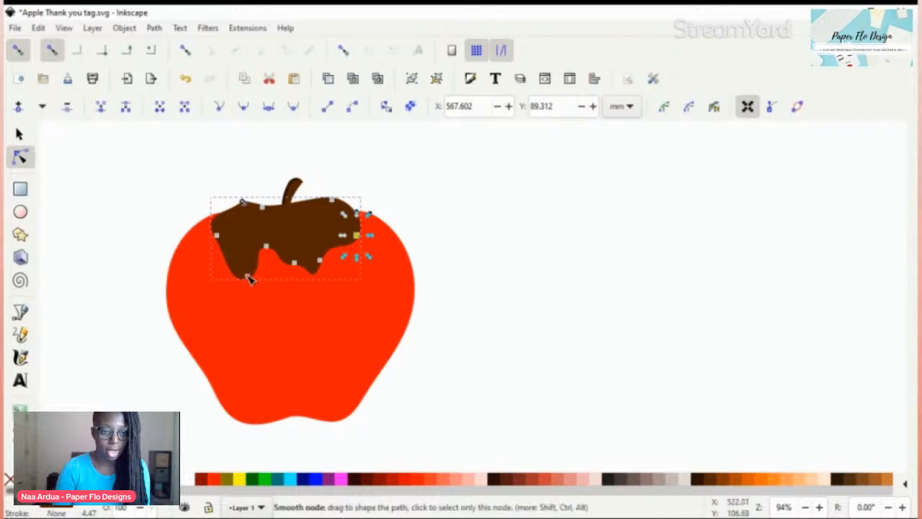
left_click_drag(247, 276, 249, 248)
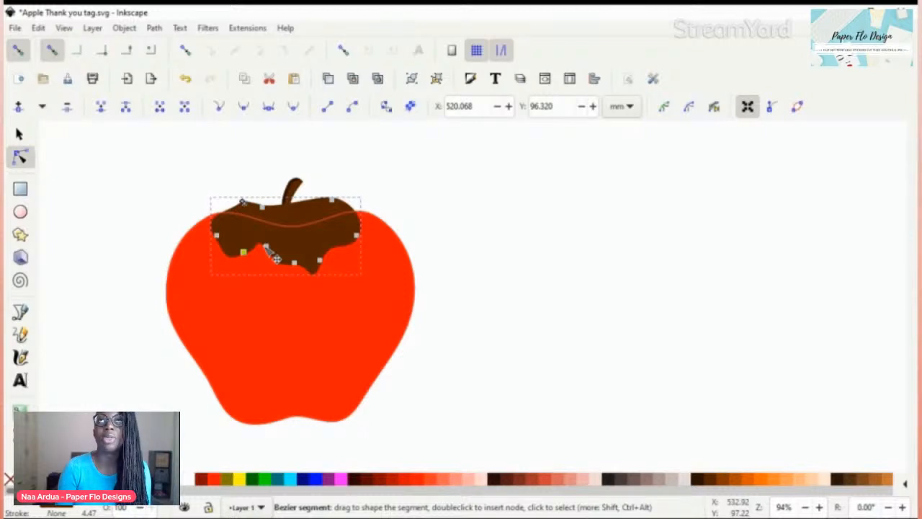
left_click_drag(266, 247, 269, 240)
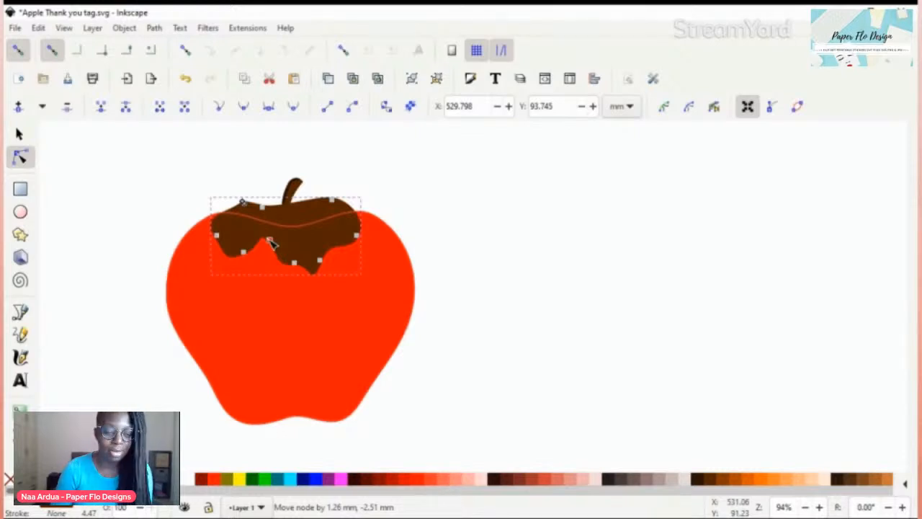
left_click_drag(311, 269, 305, 237)
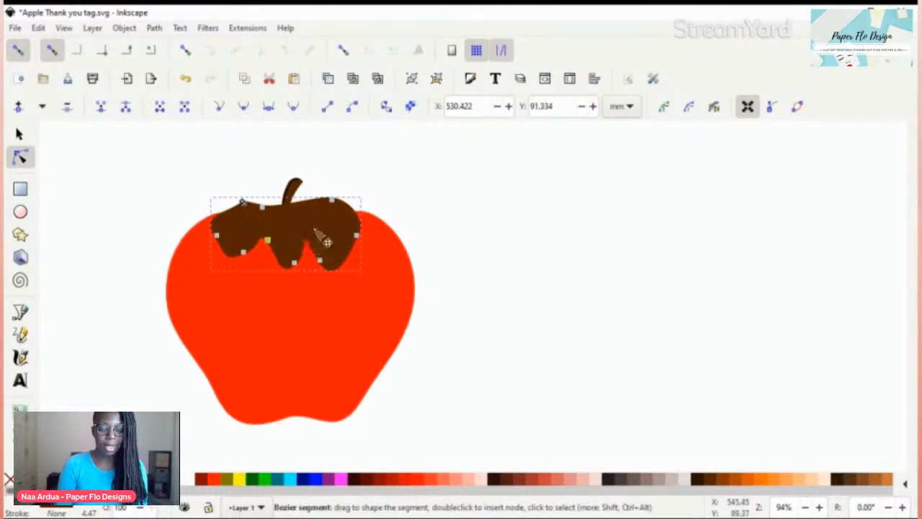
Narrow the right drip of the brown shape by moving its right-hand node inward toward the notch
left_click_drag(333, 235, 356, 237)
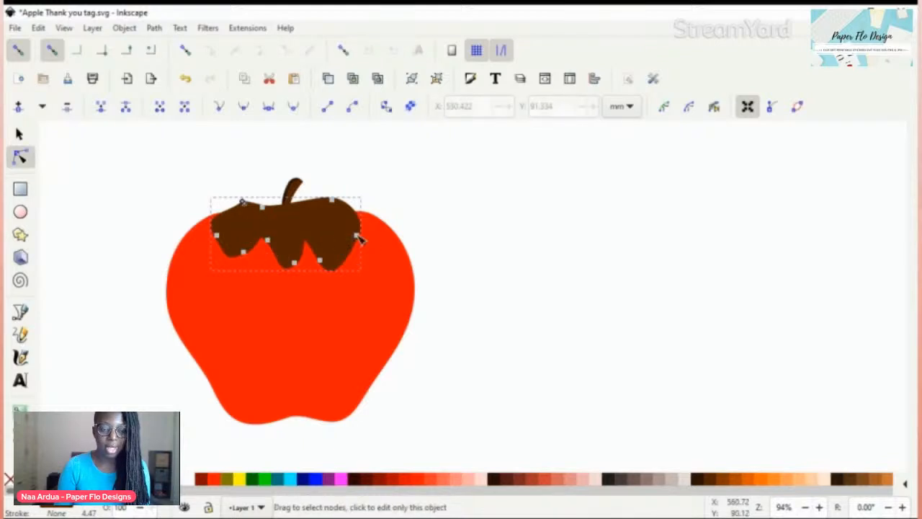
left_click_drag(358, 235, 313, 243)
key("ctrl+z")
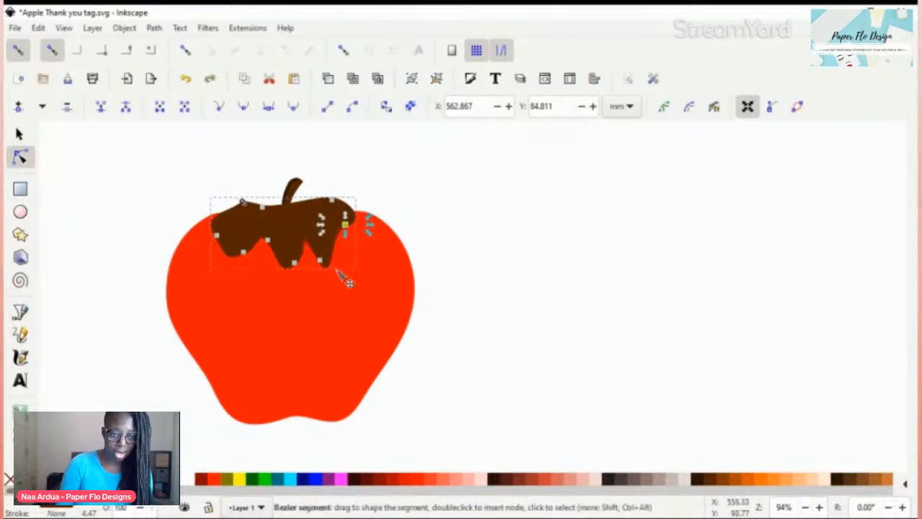
left_click(366, 180)
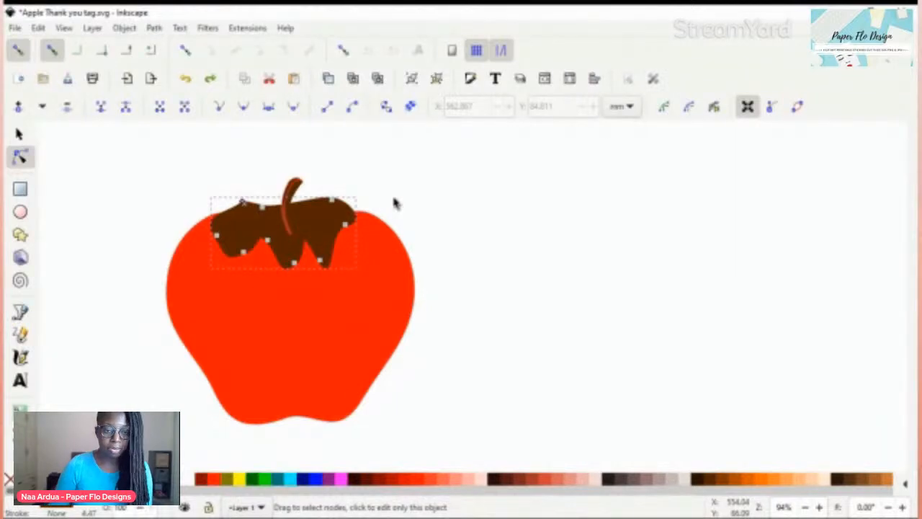
Scale the drip shape down about its centre to about 45.5 × 22.7 mm
key("s")
left_click_drag(363, 197, 354, 205)
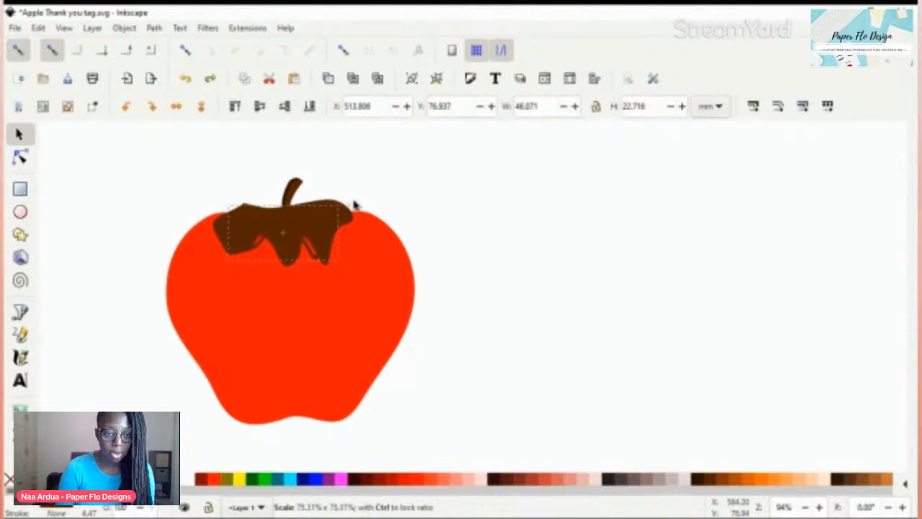
left_click_drag(354, 206, 354, 206)
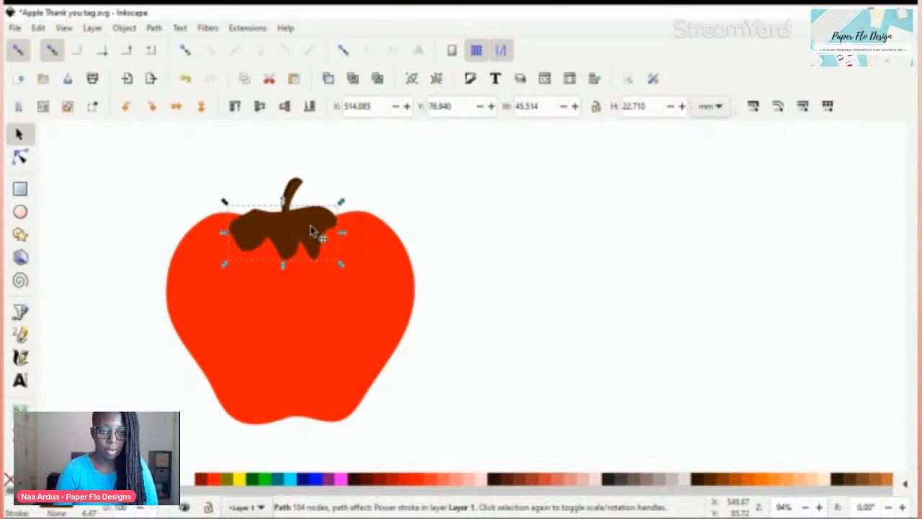
mouse_move(311, 230)
left_mouse_down()
mouse_move(325, 241)
mouse_move(317, 232)
left_mouse_up()
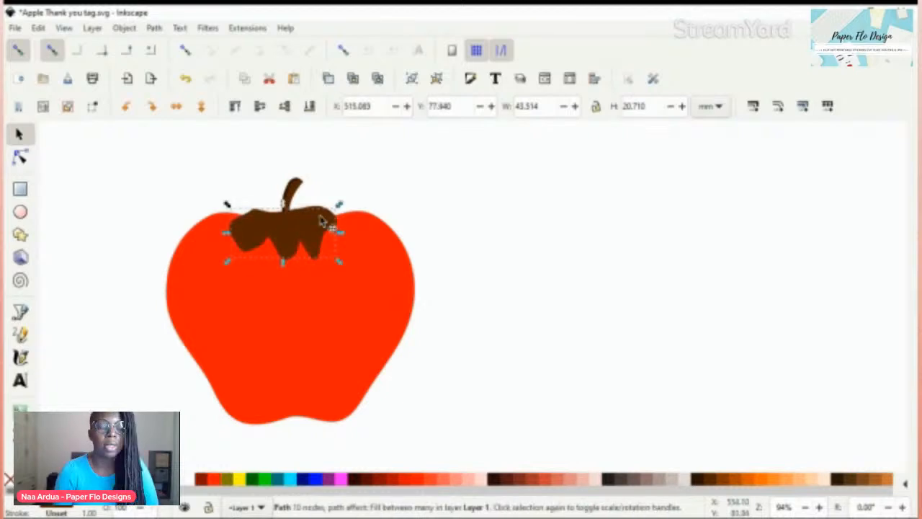
left_click(375, 190)
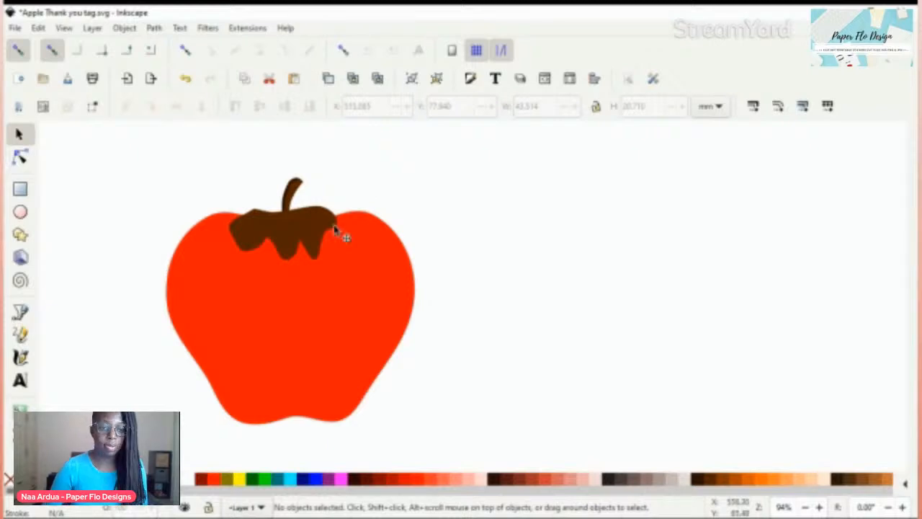
Reshape the drip shape's lower edge: lengthen and widen the right drip, and shift the middle drip left to make it slimmer
left_click(324, 252)
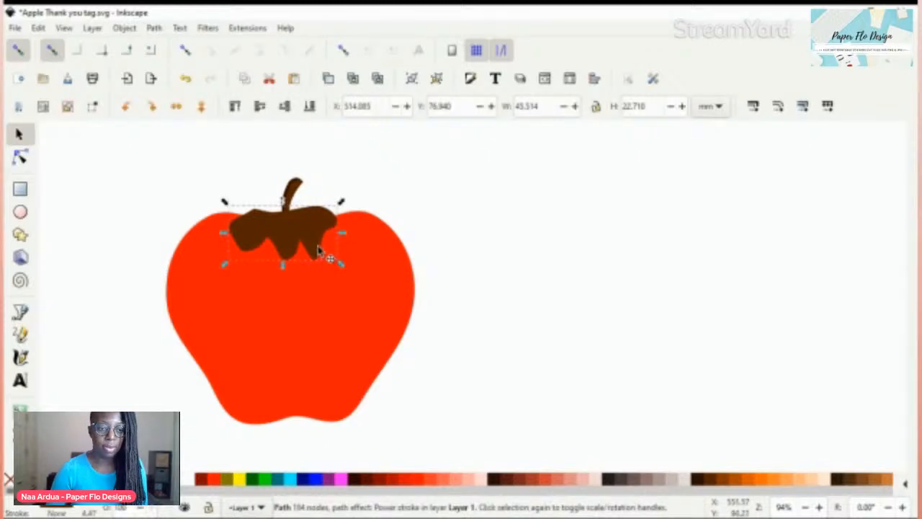
double_click(323, 255)
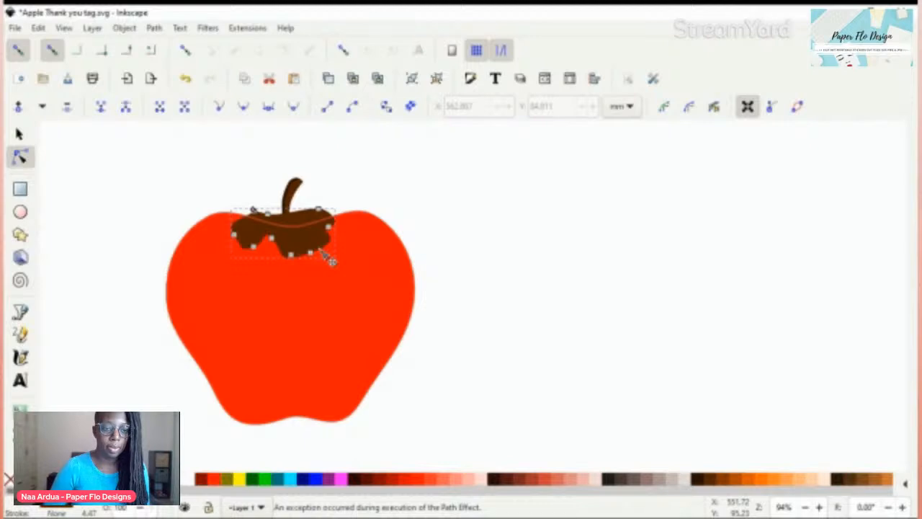
left_click_drag(321, 250, 305, 247)
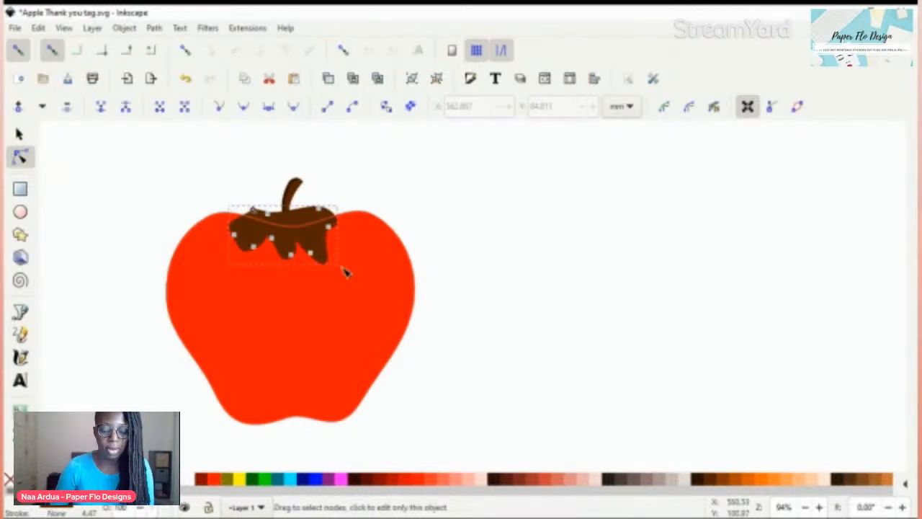
scroll(346, 271, "up", 1)
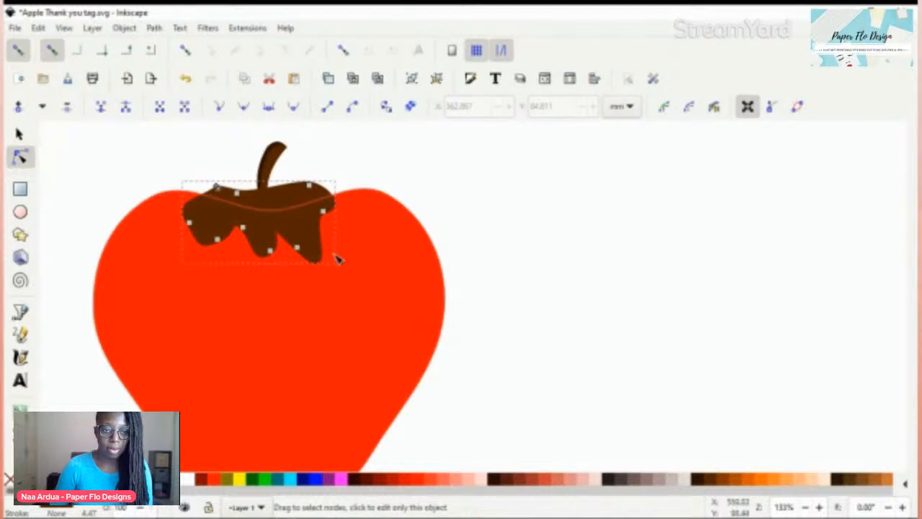
scroll(338, 259, "up", 1)
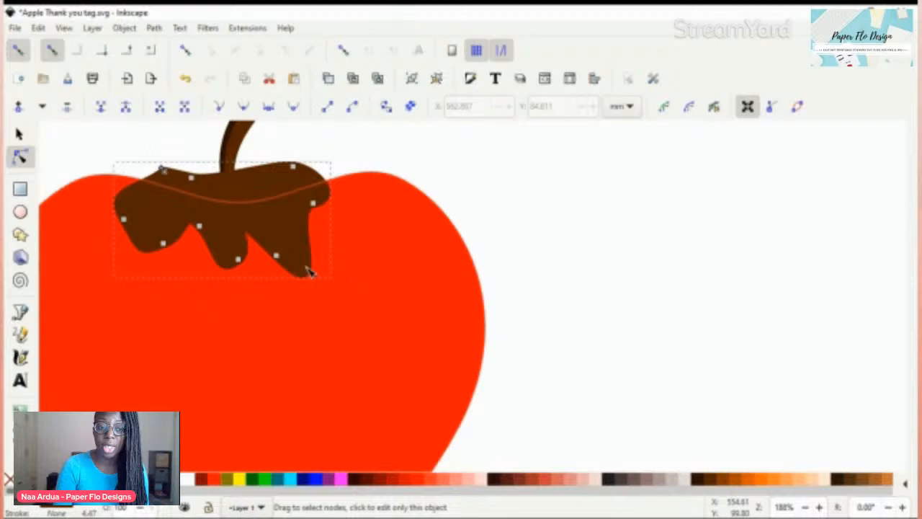
left_click_drag(316, 203, 329, 207)
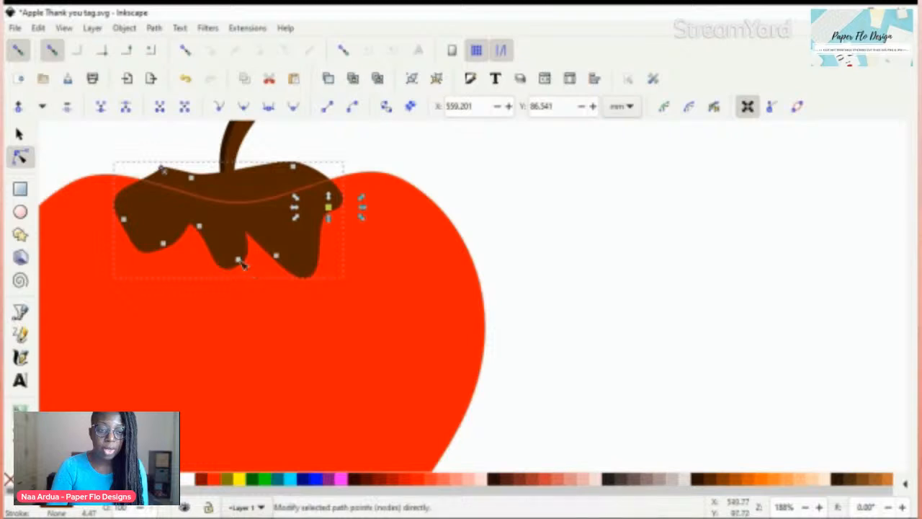
left_click_drag(238, 261, 233, 265)
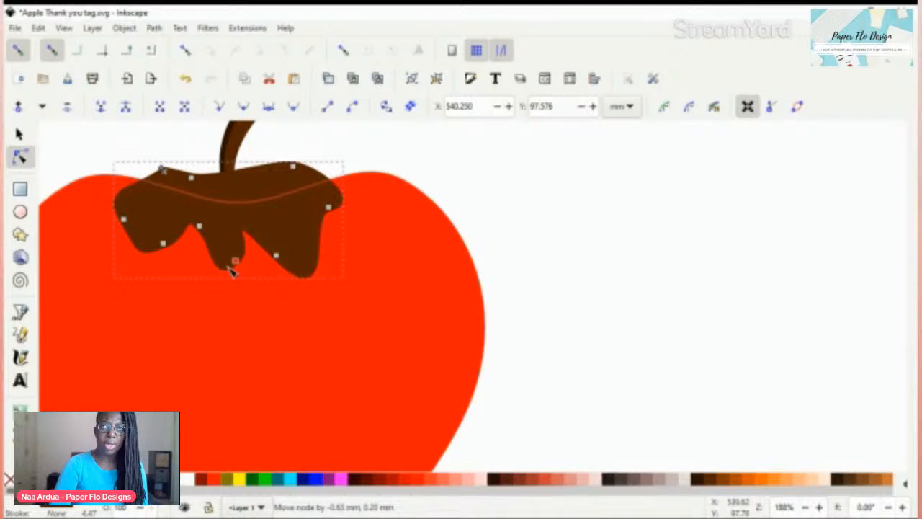
left_click_drag(229, 267, 229, 257)
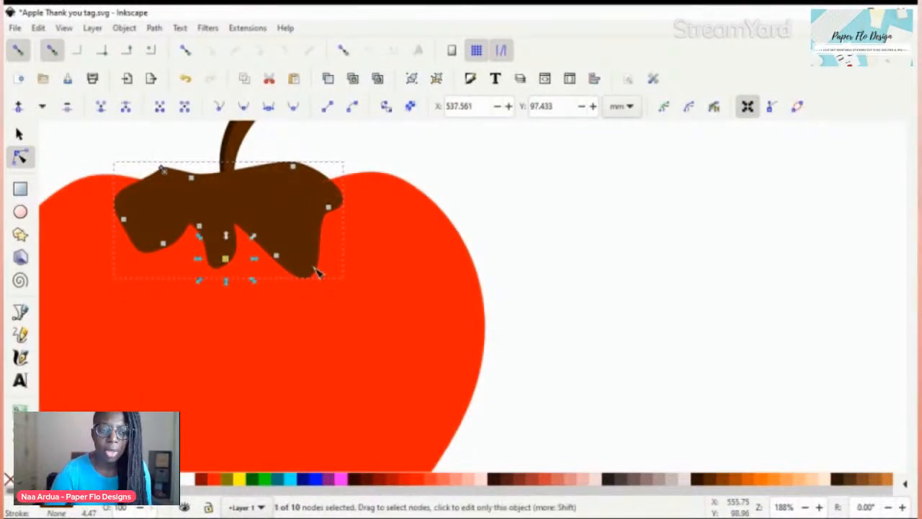
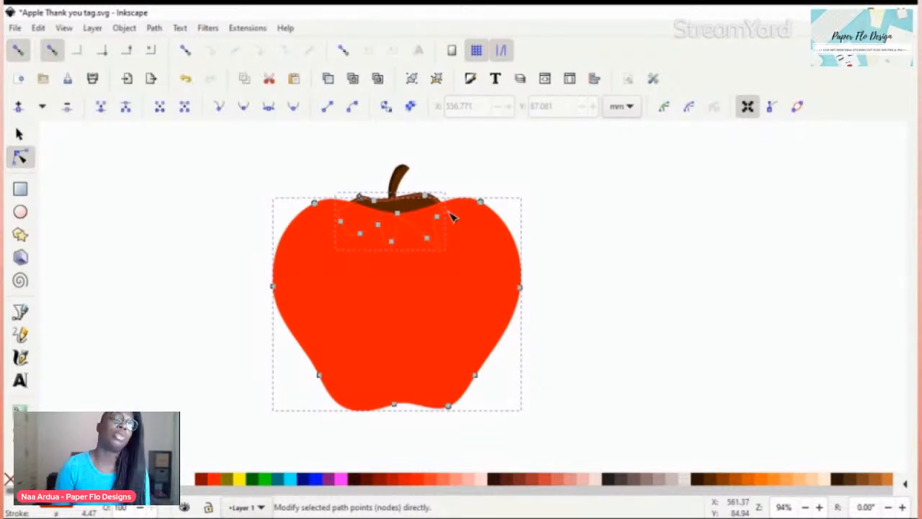
left_click(452, 217)
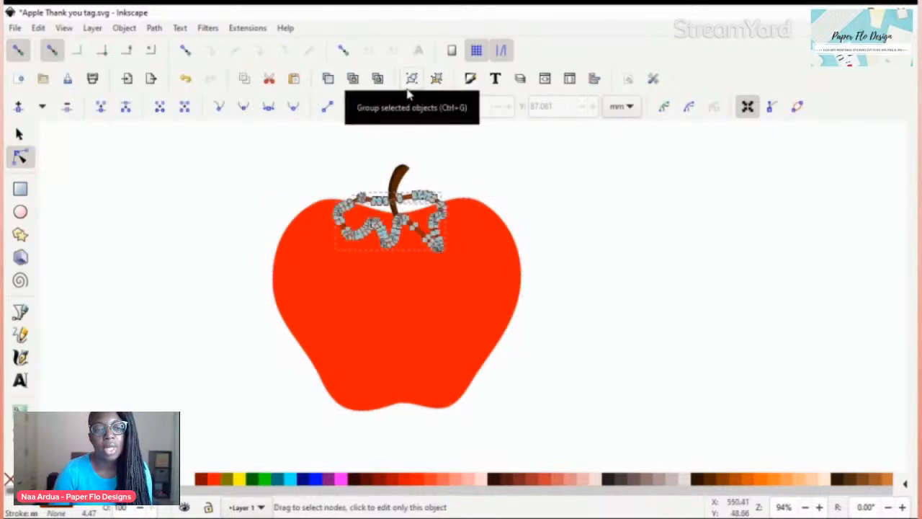
left_click(650, 248)
left_click(467, 260)
left_click_drag(467, 261, 262, 358)
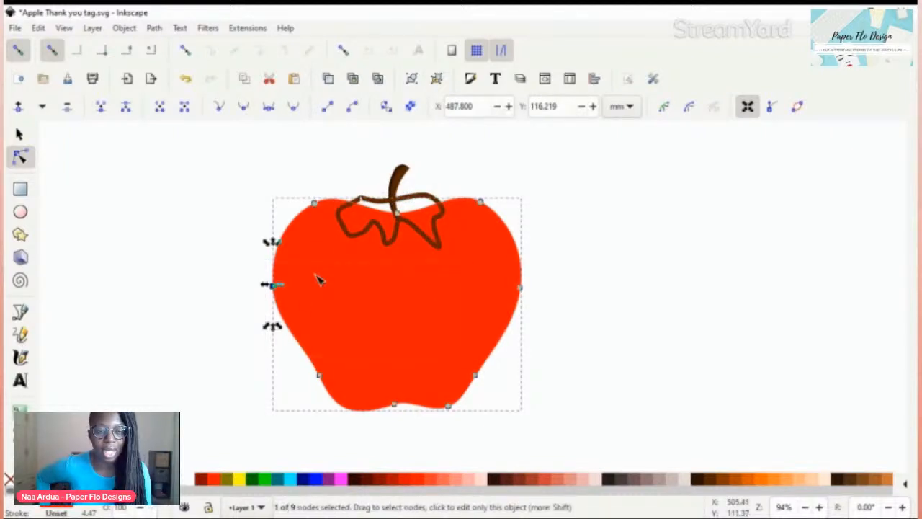
key("s")
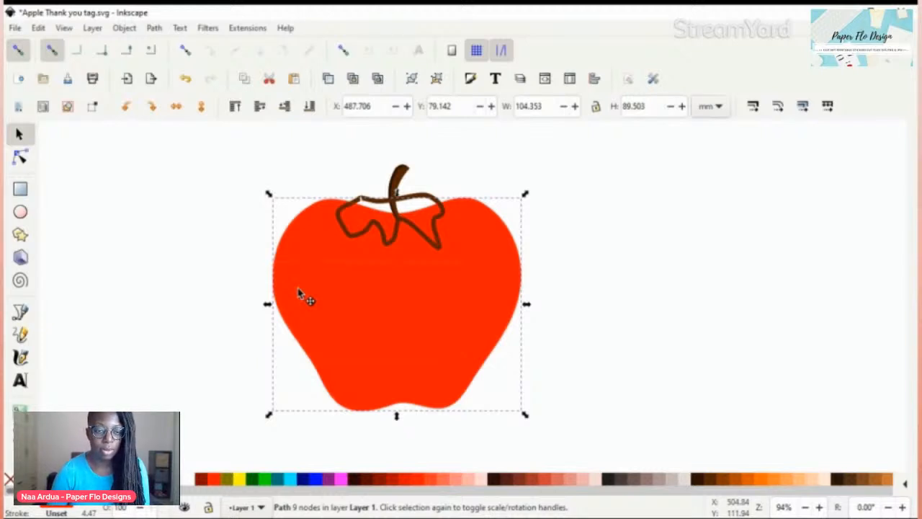
key("ctrl+z")
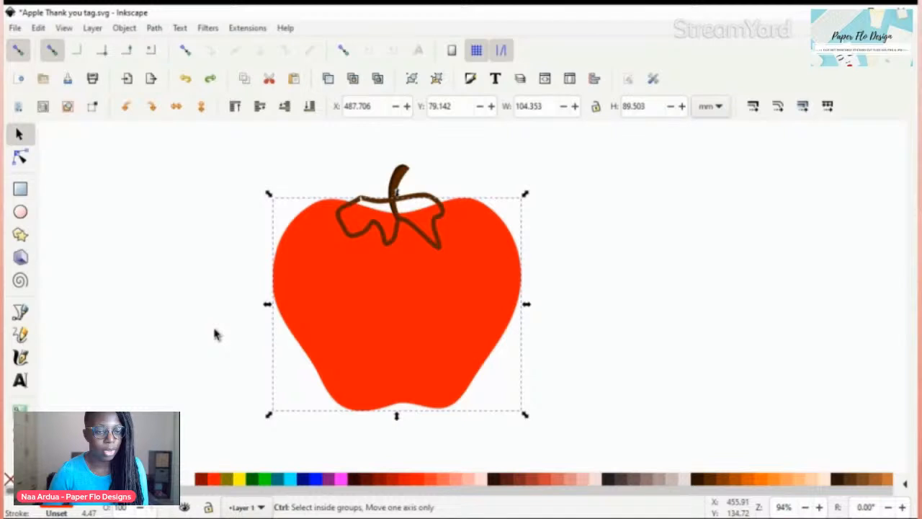
key("ctrl+z")
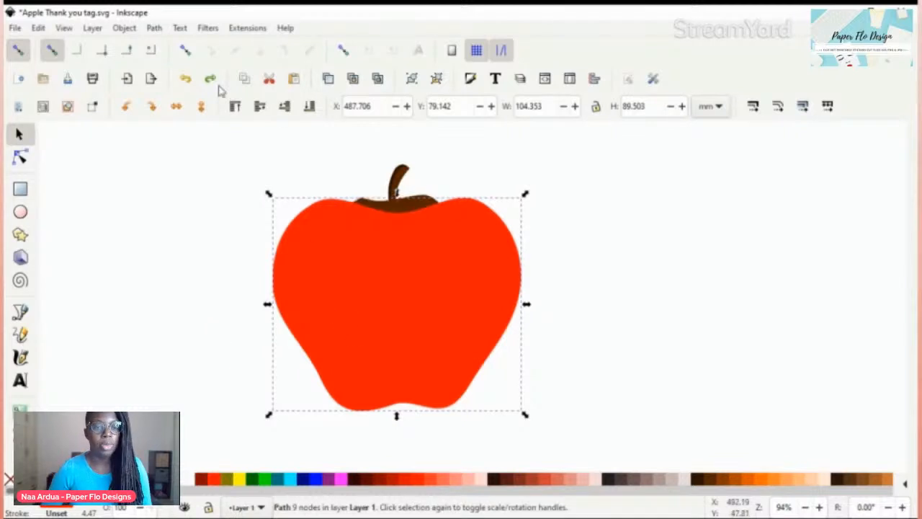
Lower the apple copy one step below the drip shape and fill it with magenta
left_click(284, 114)
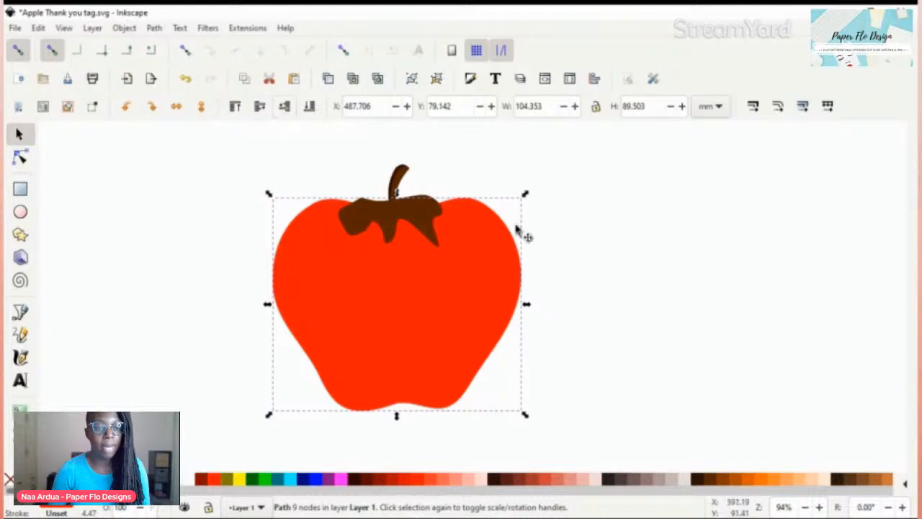
left_click(645, 279)
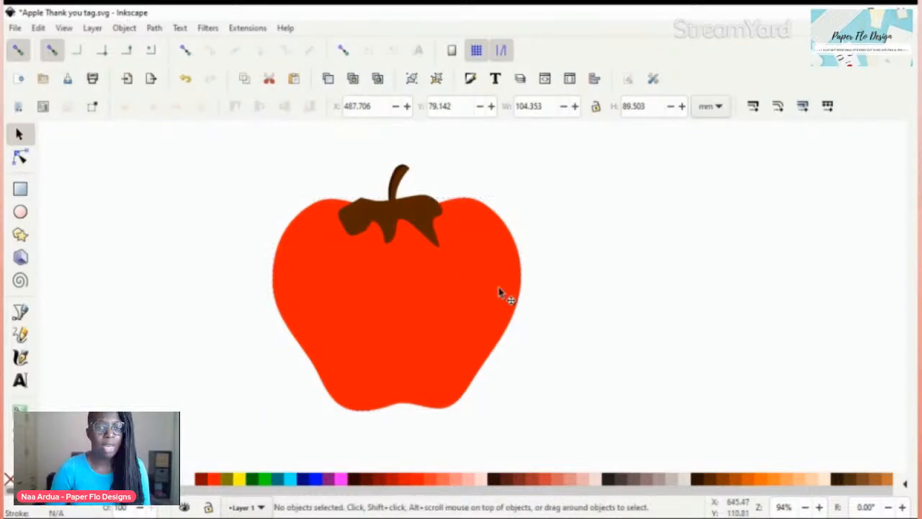
left_click_drag(500, 293, 261, 346)
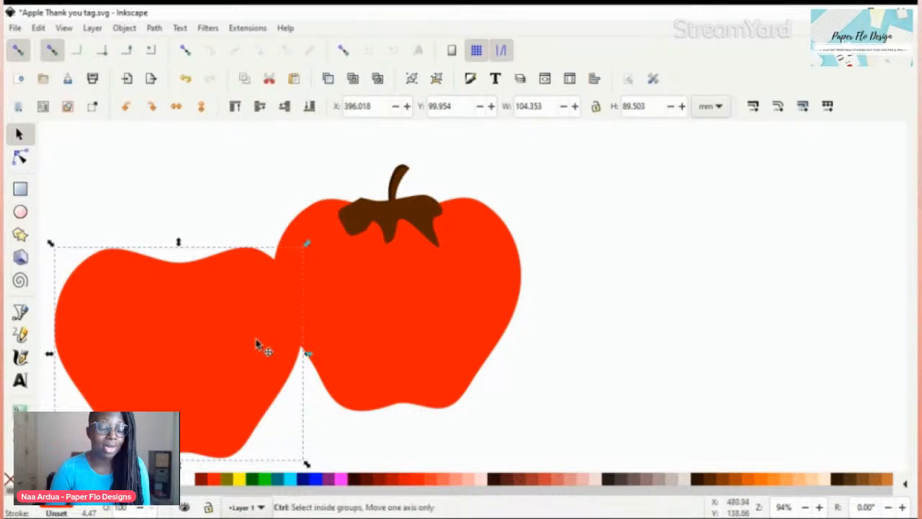
key("ctrl+z")
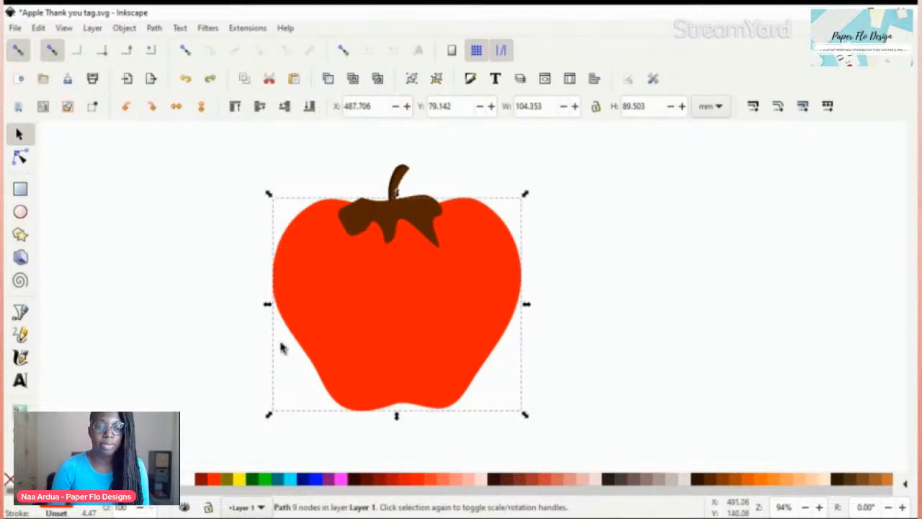
left_click(343, 481)
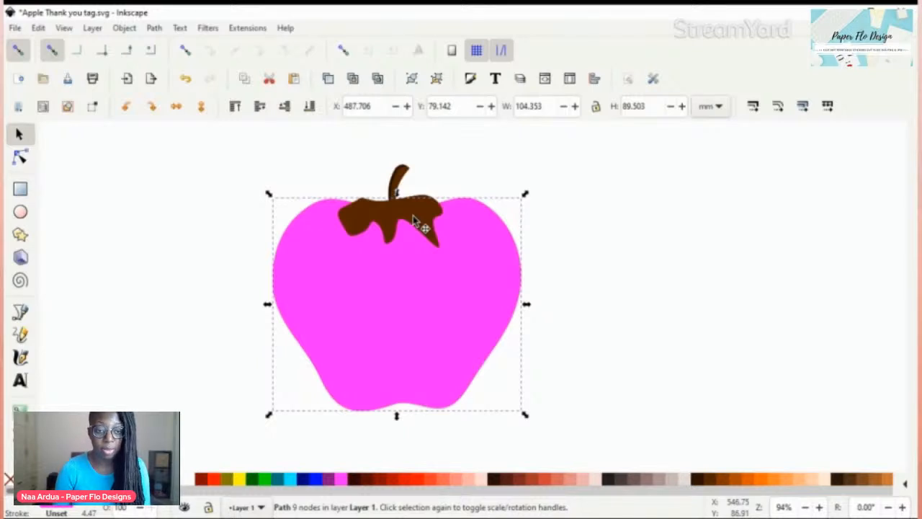
Try to cut the drip shape out of the magenta apple with Difference, and move the result aside to check it
left_click(414, 219, "shift")
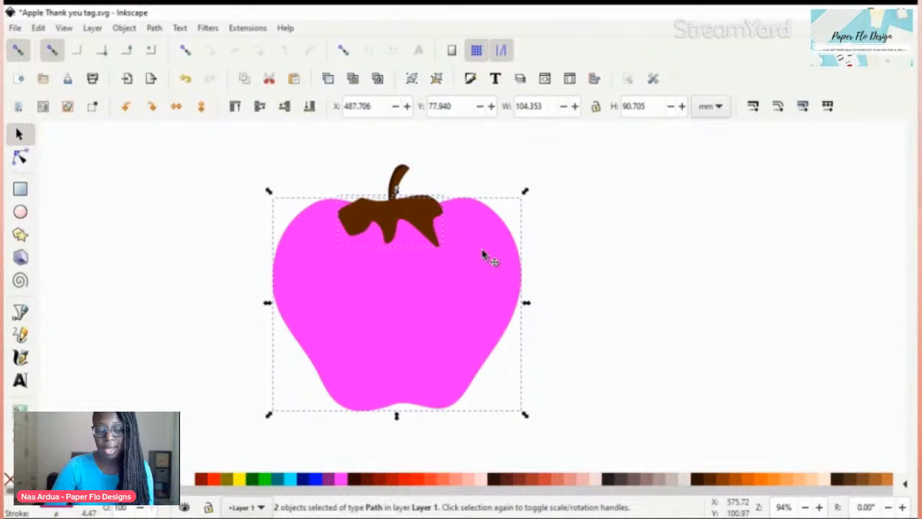
key("ctrl+minus")
left_click(614, 243)
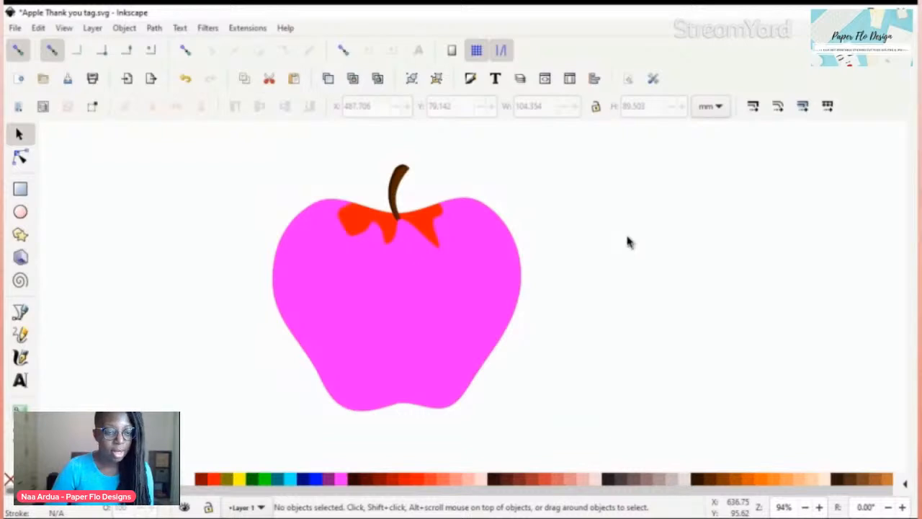
left_click_drag(324, 315, 145, 308)
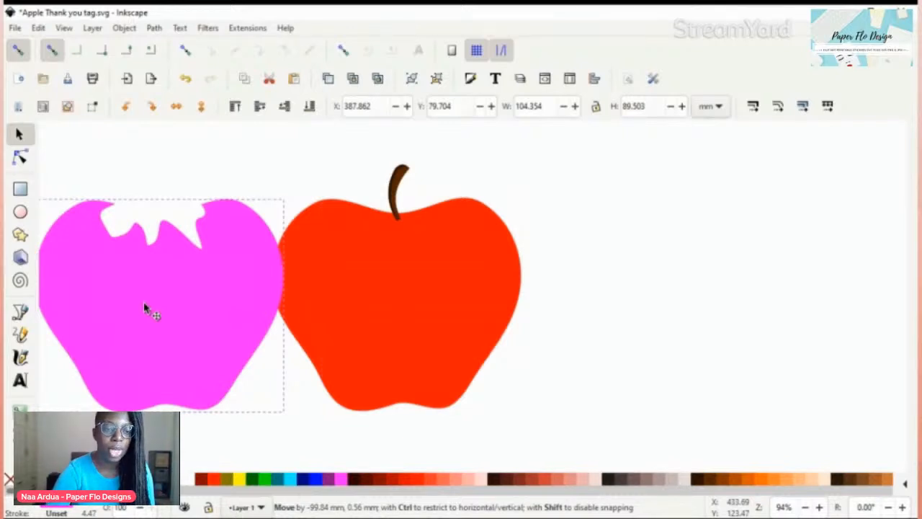
left_click_drag(145, 308, 147, 308)
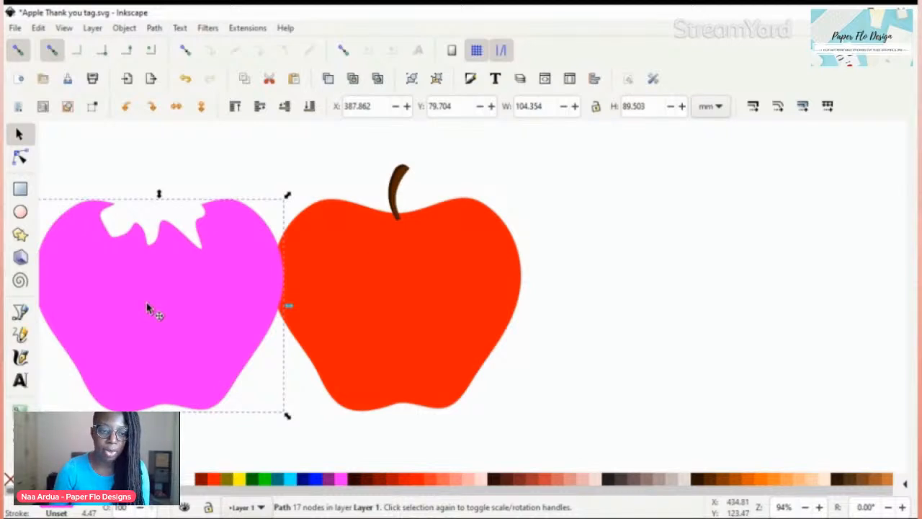
left_click_drag(147, 308, 381, 308)
key("Escape")
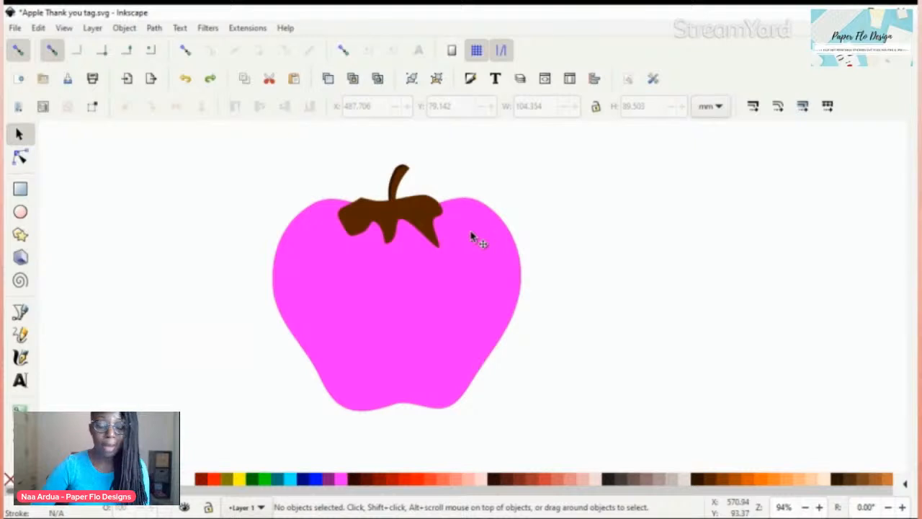
Split the magenta apple along the drip shape with the path Division operation and select the apple piece
left_click(472, 236)
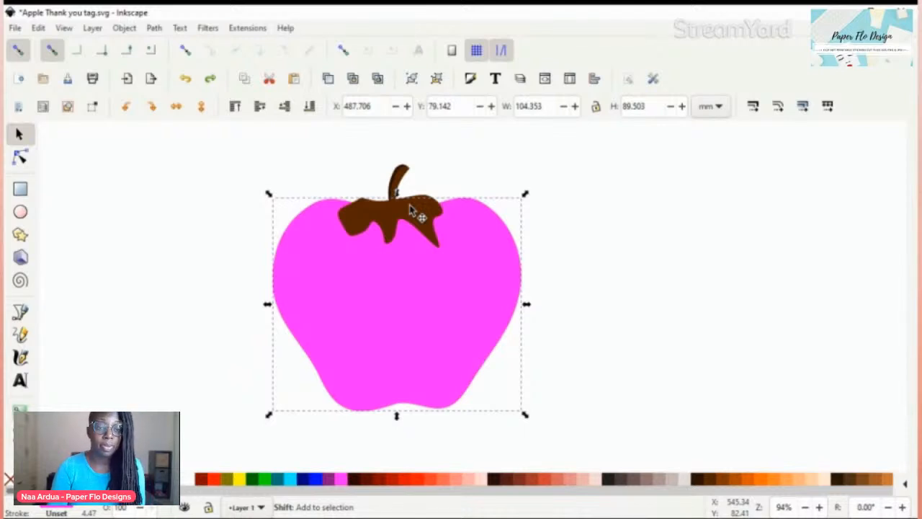
left_click(412, 210, "shift")
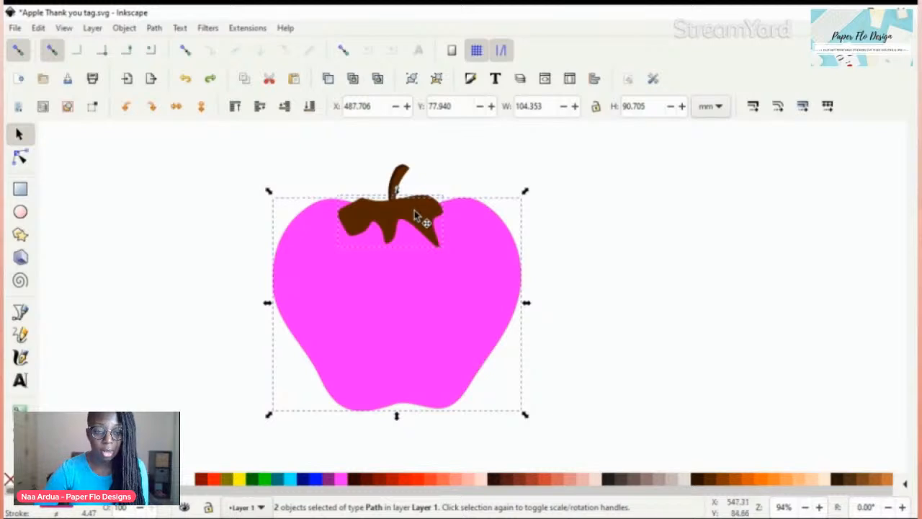
key("ctrl+/")
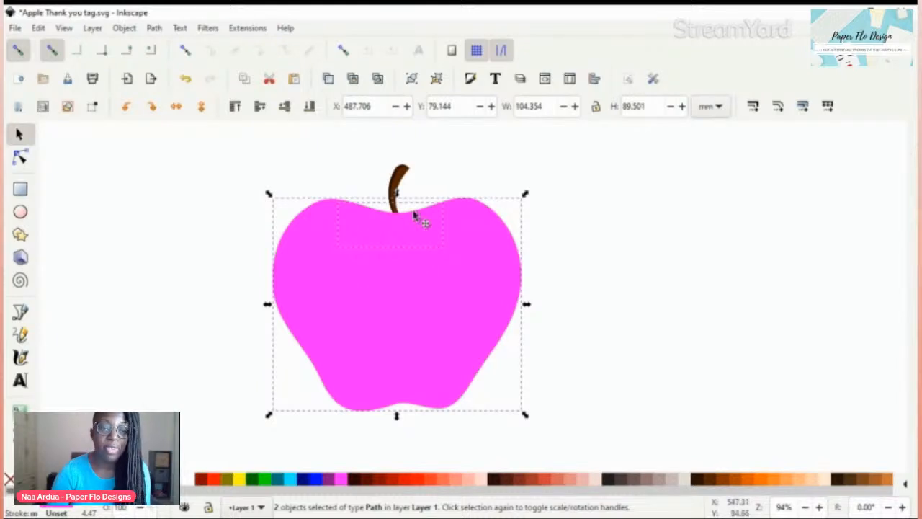
key("Escape")
left_click(488, 291)
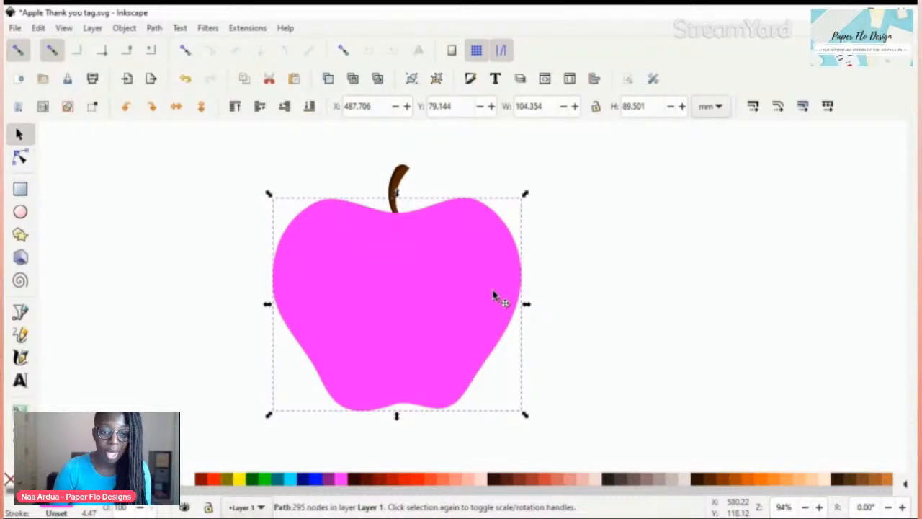
Delete the magenta apple piece left over from the division and fill the remaining drip shape with Maroon (#800000)
key("Delete")
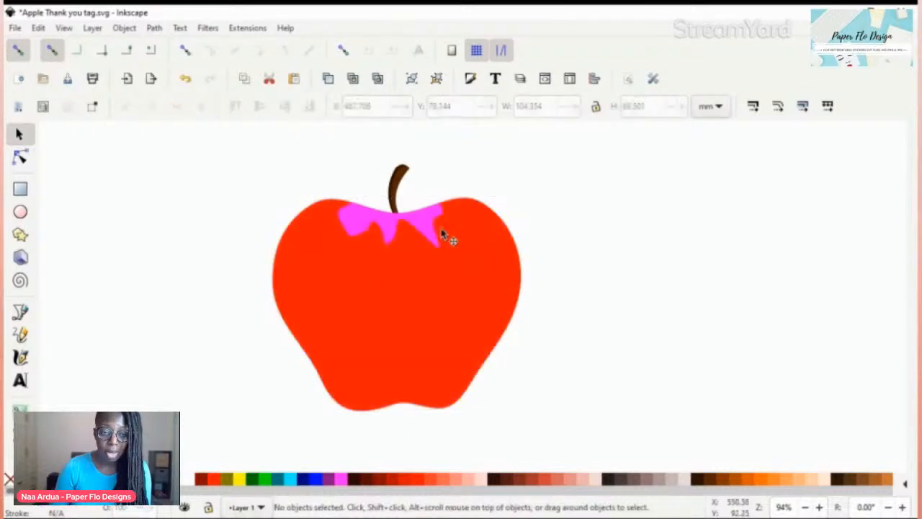
left_click(431, 222)
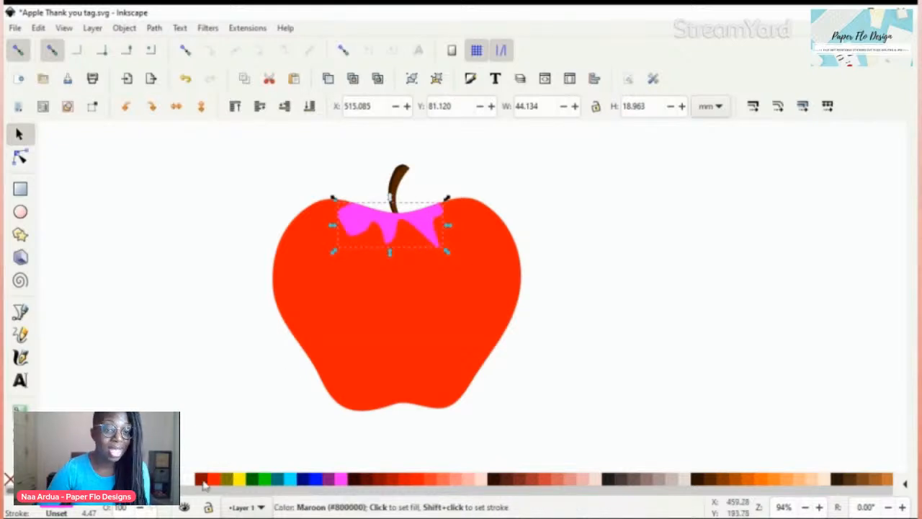
left_click(200, 479)
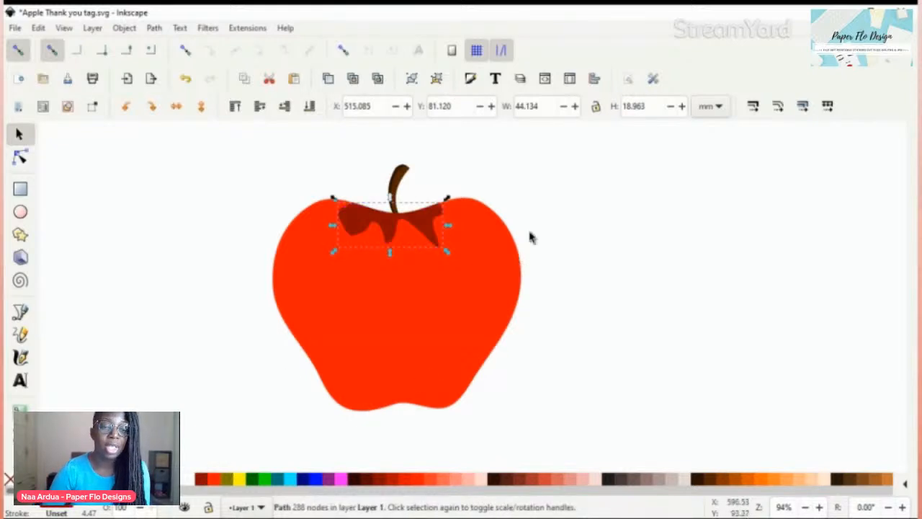
left_click(575, 218)
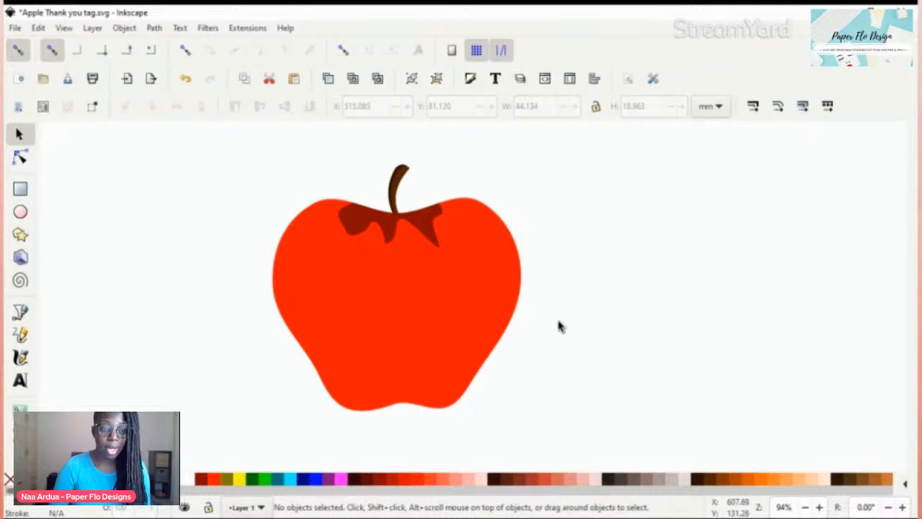
Draw a closed, pointed leaf about 31 by 53 mm to the right of the apple with the Bezier tool and color it bright green
key("b")
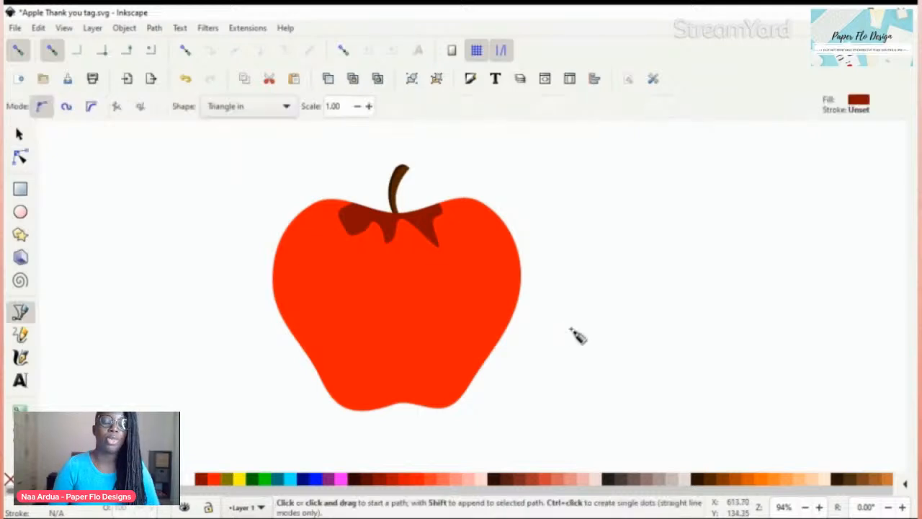
left_click(603, 349)
left_click_drag(594, 229, 603, 219)
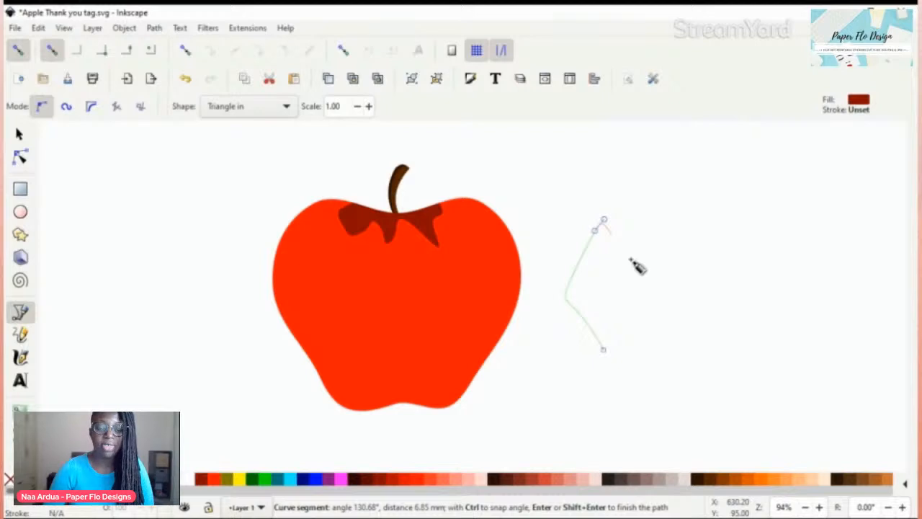
left_click(643, 294)
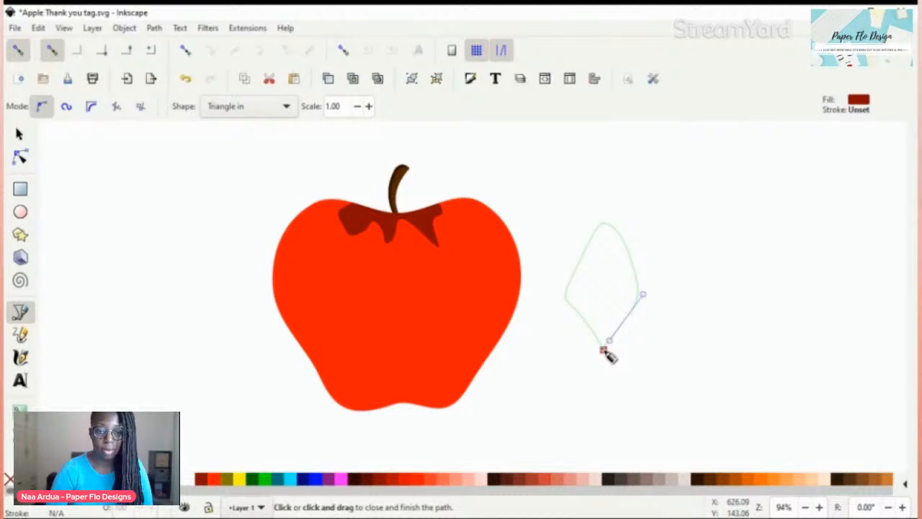
left_click(603, 350)
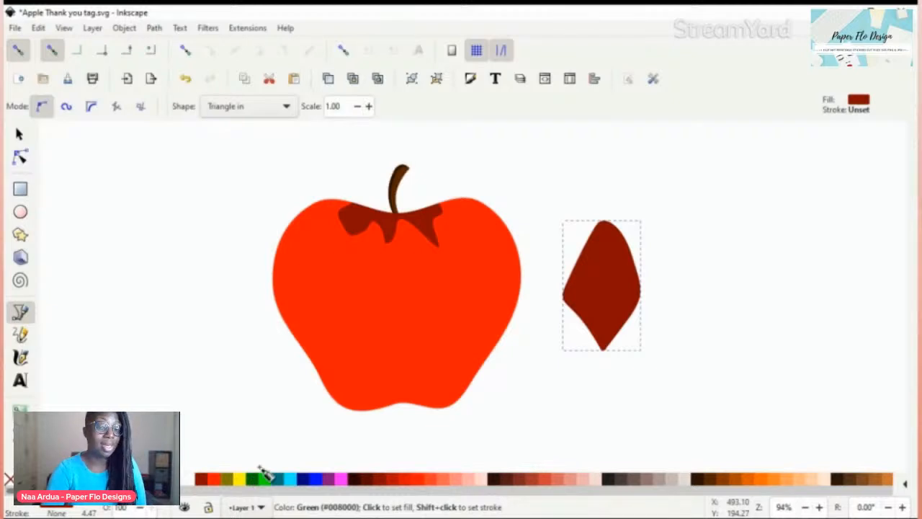
left_click(265, 476)
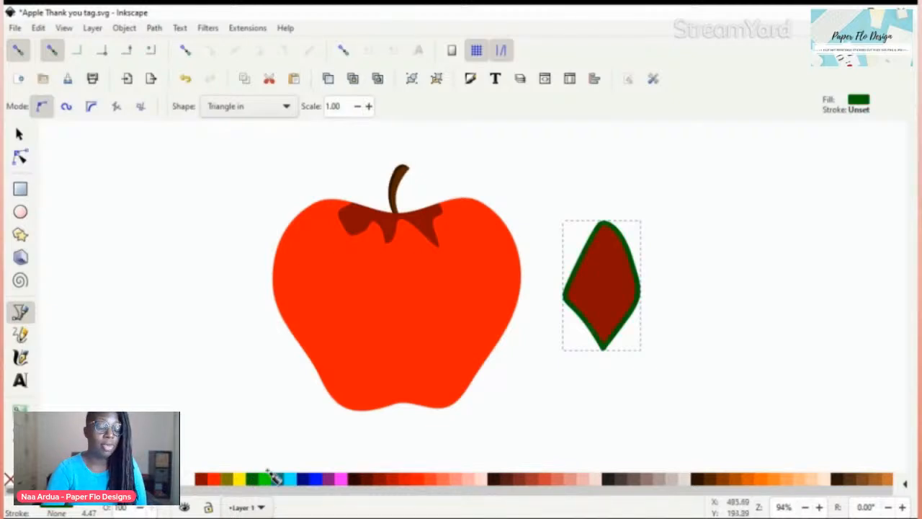
left_click(271, 477)
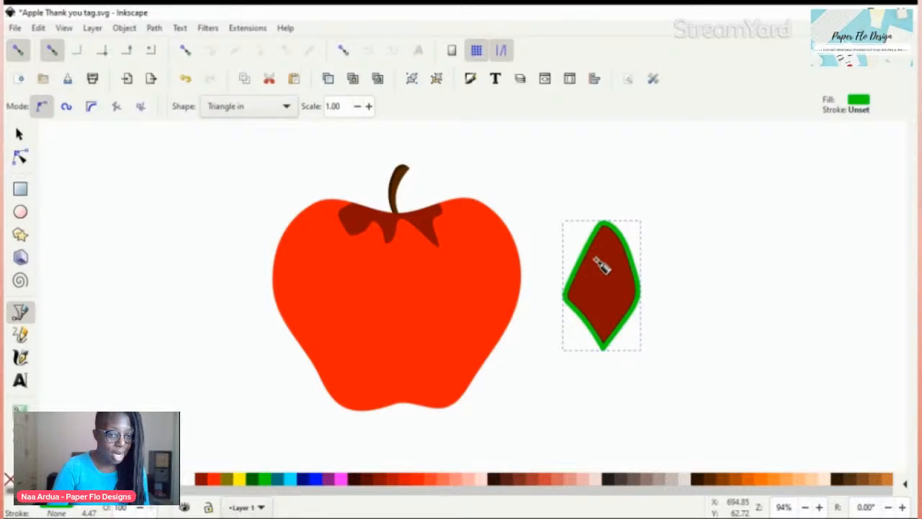
Try to give the leaf a flat stroke color, first on its outline and then on its maroon inner shape, and undo it
key("ctrl+shift+f")
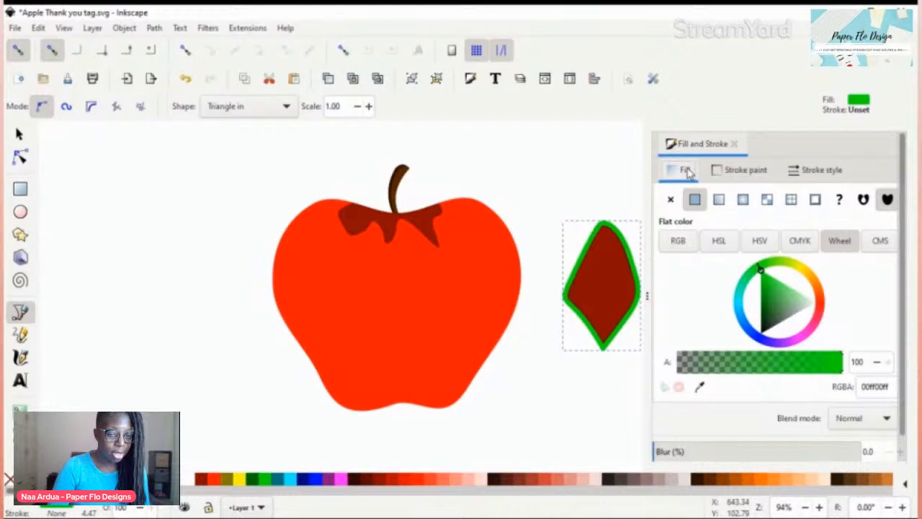
left_click(742, 170)
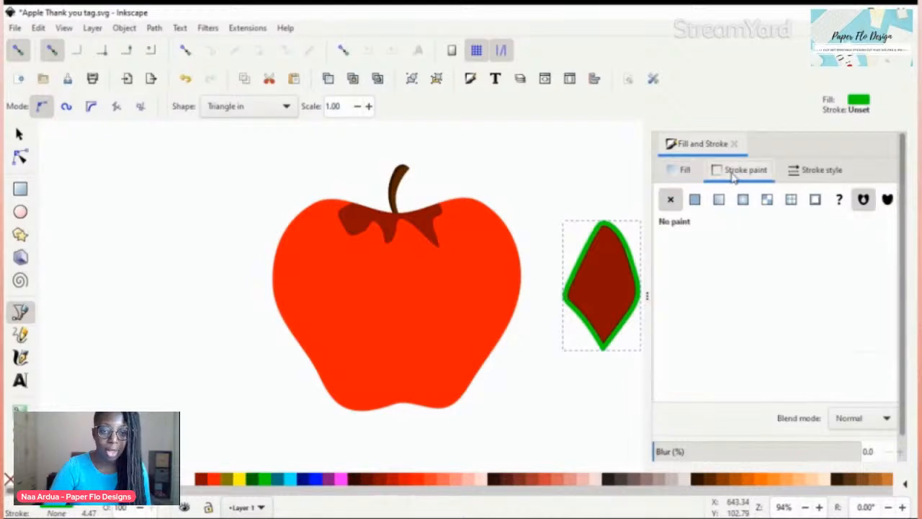
left_click(695, 200)
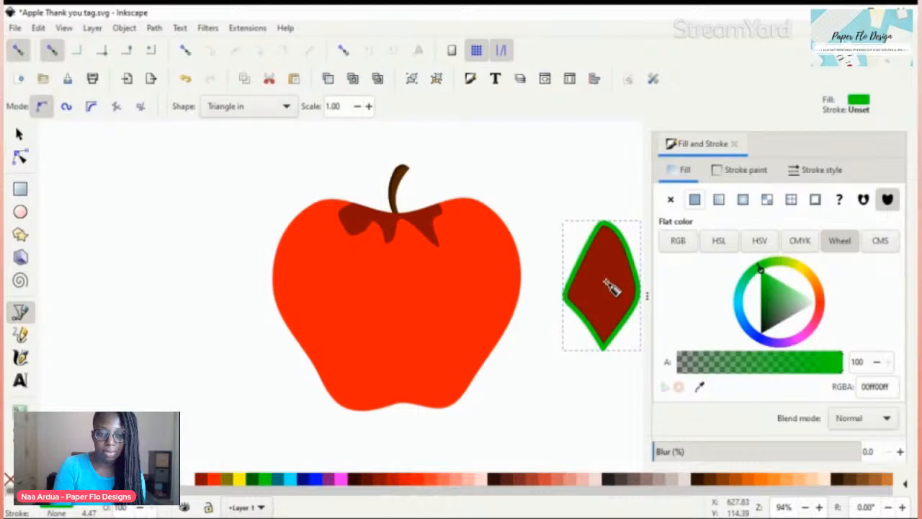
key("s")
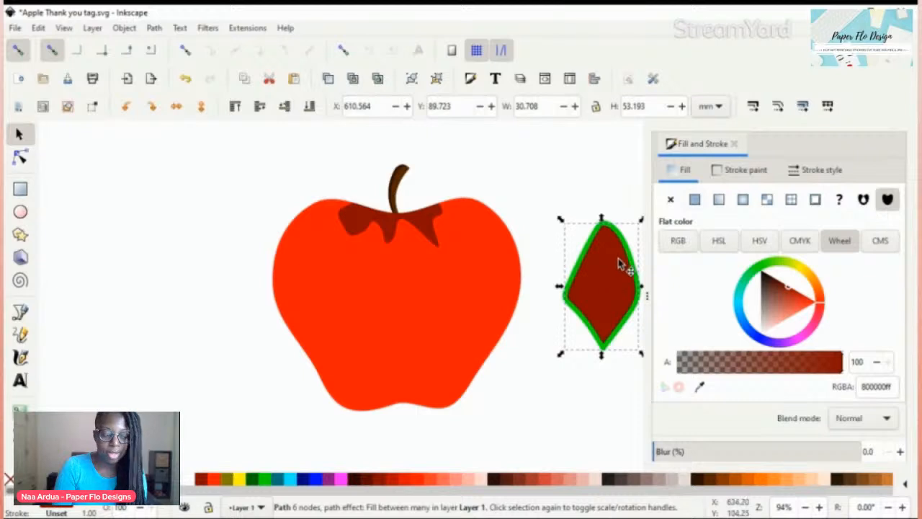
left_click(739, 170)
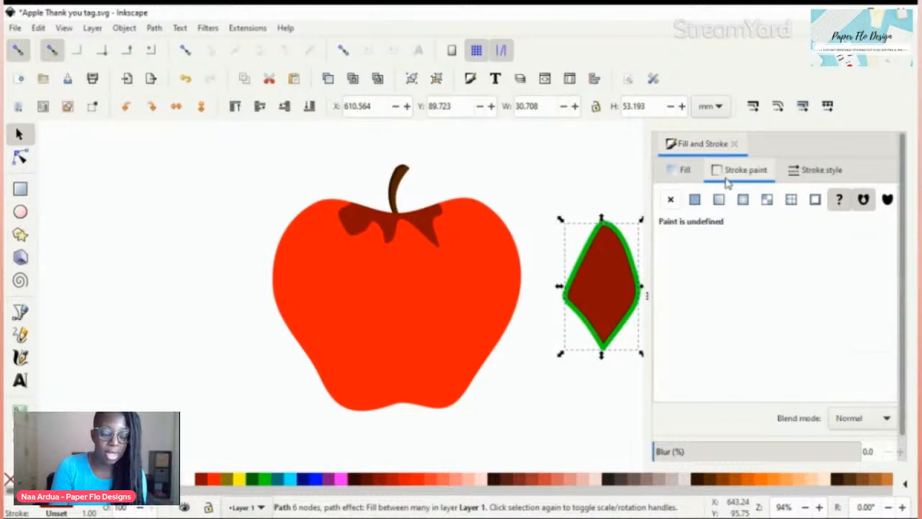
left_click(693, 200)
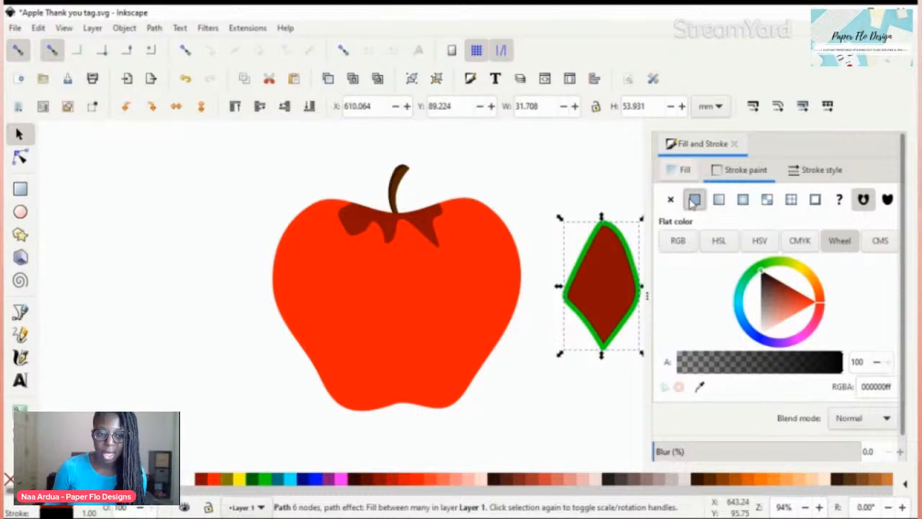
key("ctrl+z")
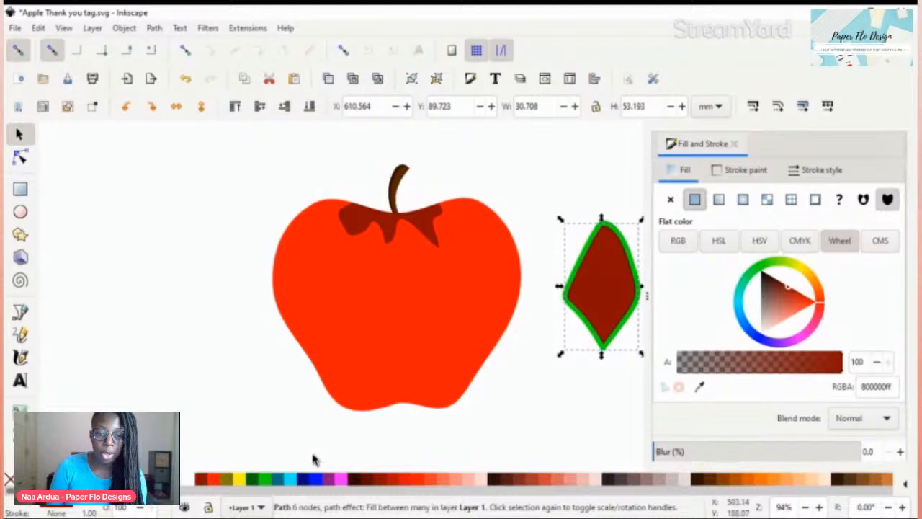
Fill the leaf's maroon inner shape with bright green (00ff00) and deselect it
left_click(265, 479)
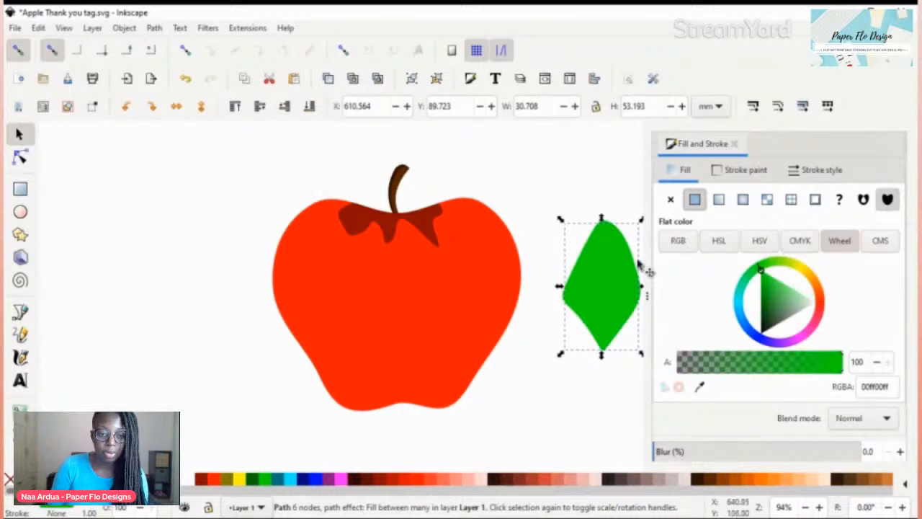
left_click(609, 282)
left_click(615, 268)
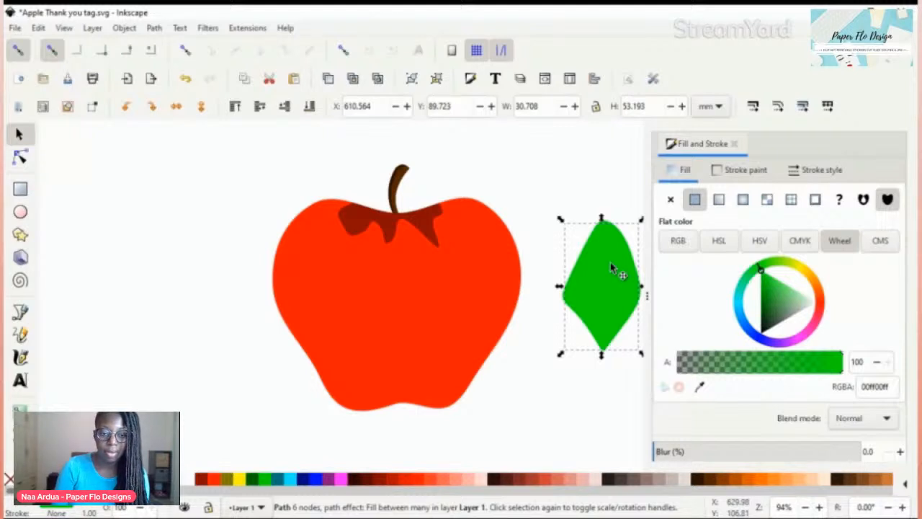
left_click(613, 203)
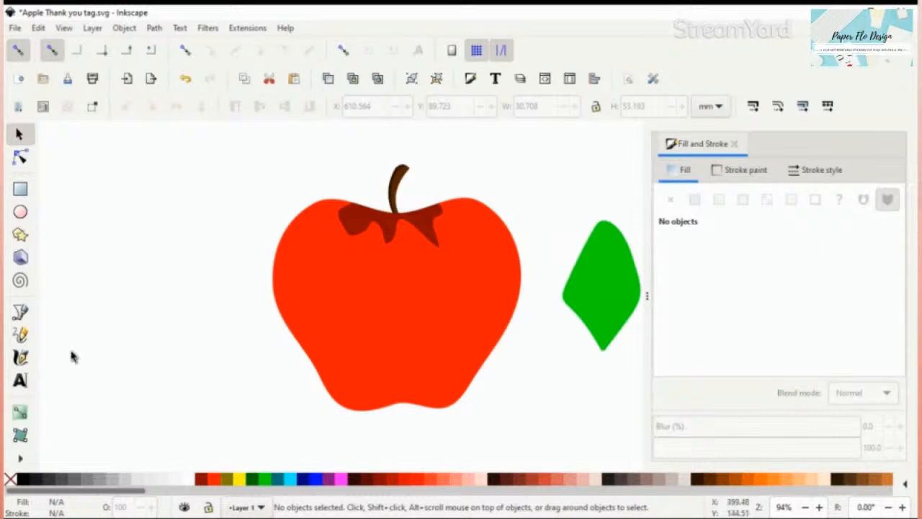
Try to edit the leaf's nodes, and move its inner fill off the outline and back to check the two parts
key("b")
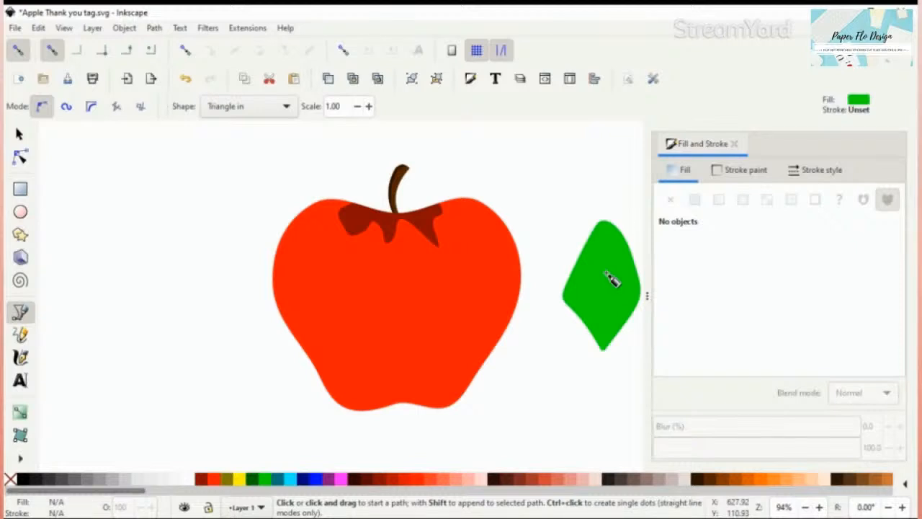
key("n")
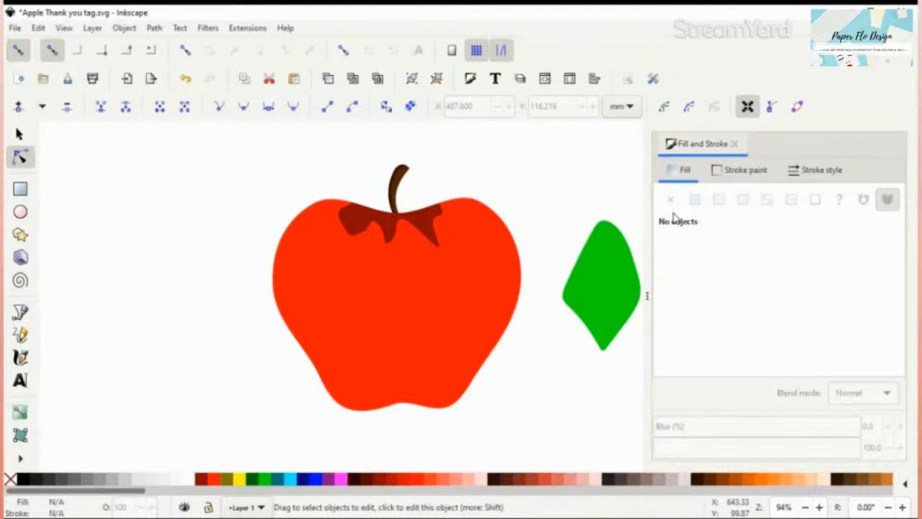
left_click(591, 274)
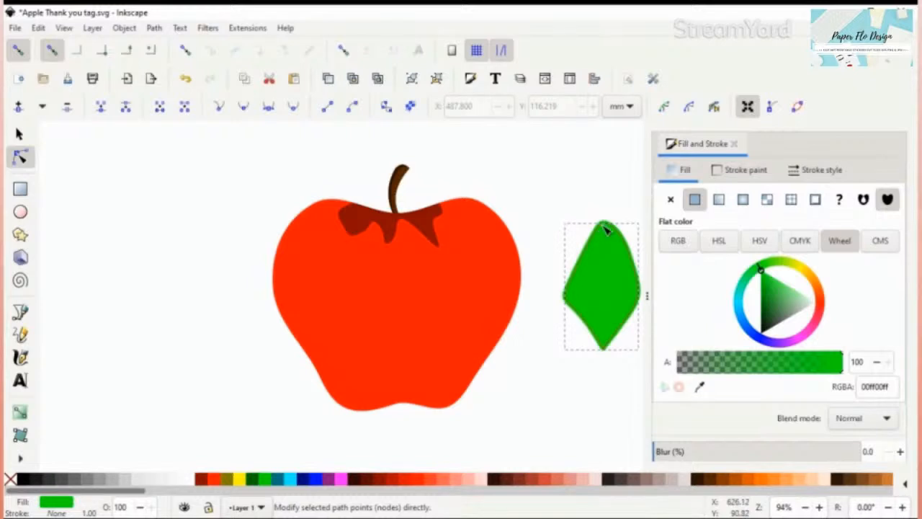
key("s")
left_click_drag(584, 281, 565, 311)
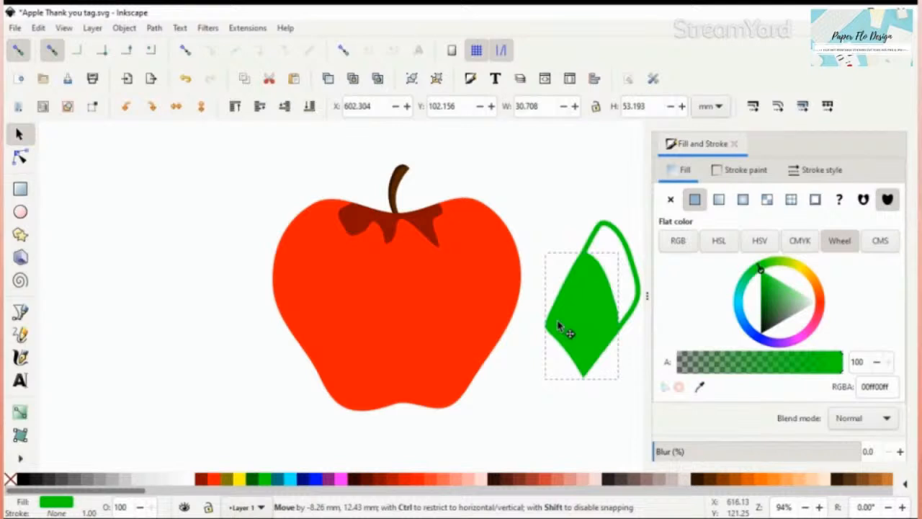
left_click_drag(568, 331, 584, 297)
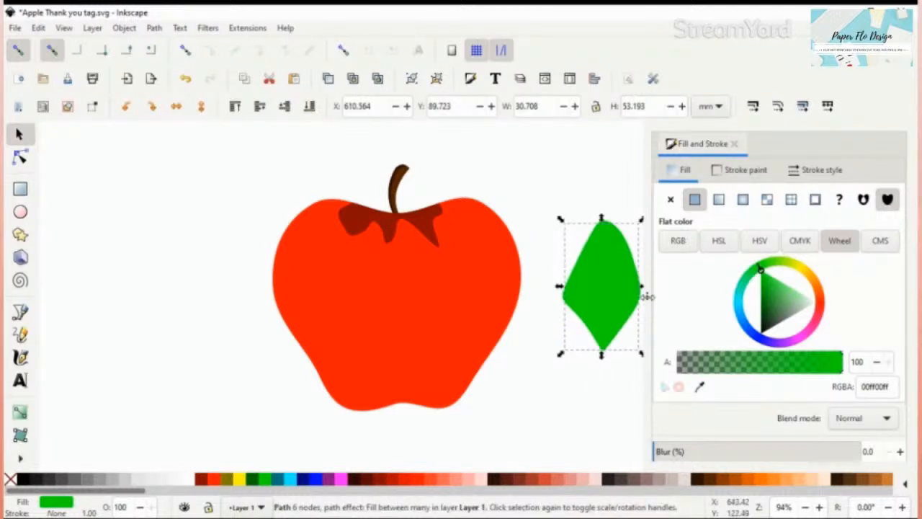
Delete the green leaf from beside the apple
left_click(618, 353)
left_click(611, 337)
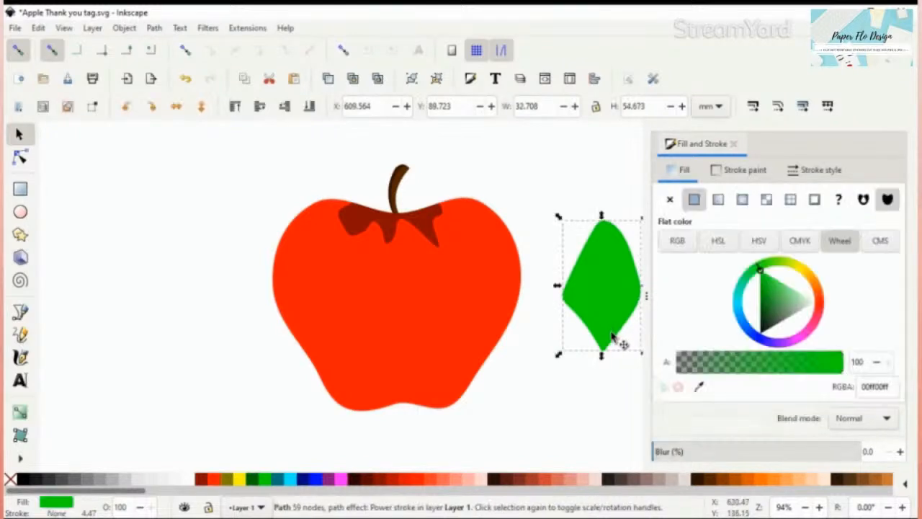
left_click(609, 339)
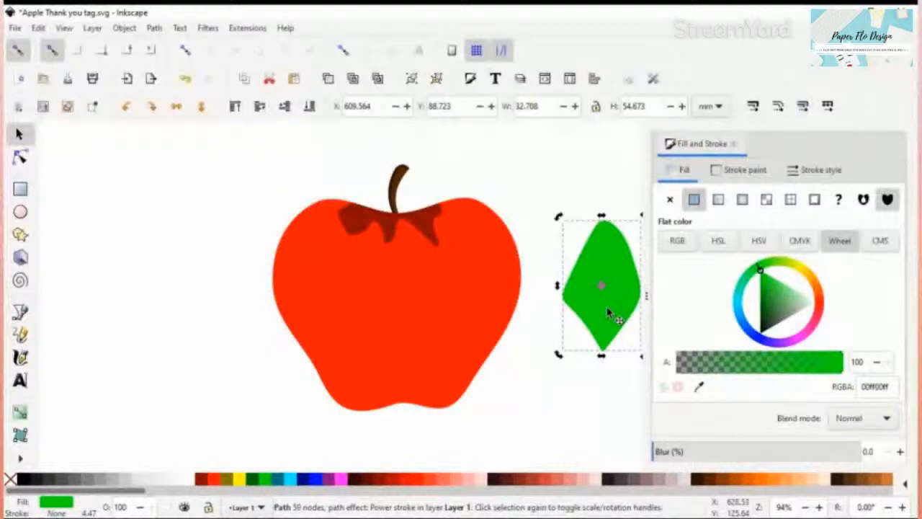
key("Delete")
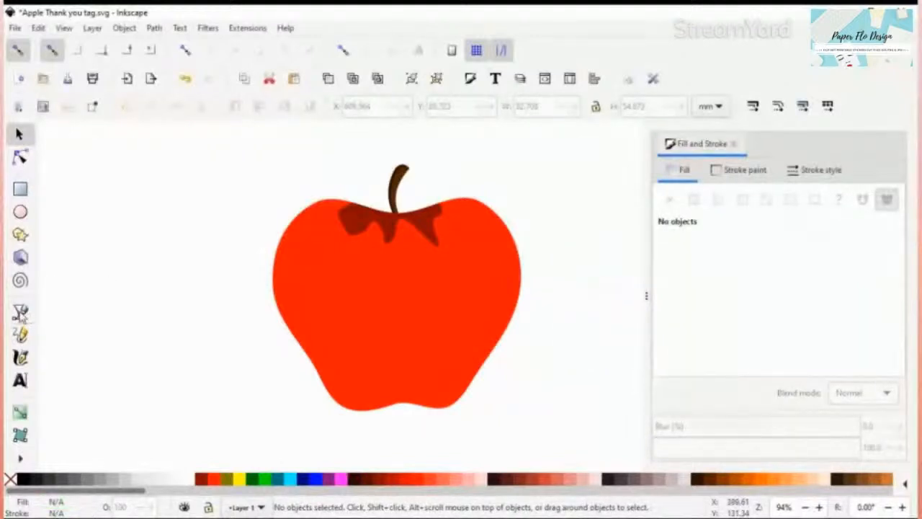
Draw a closed two-point Spiro path to the left of the apple as the base for a new green leaf
left_click(20, 312)
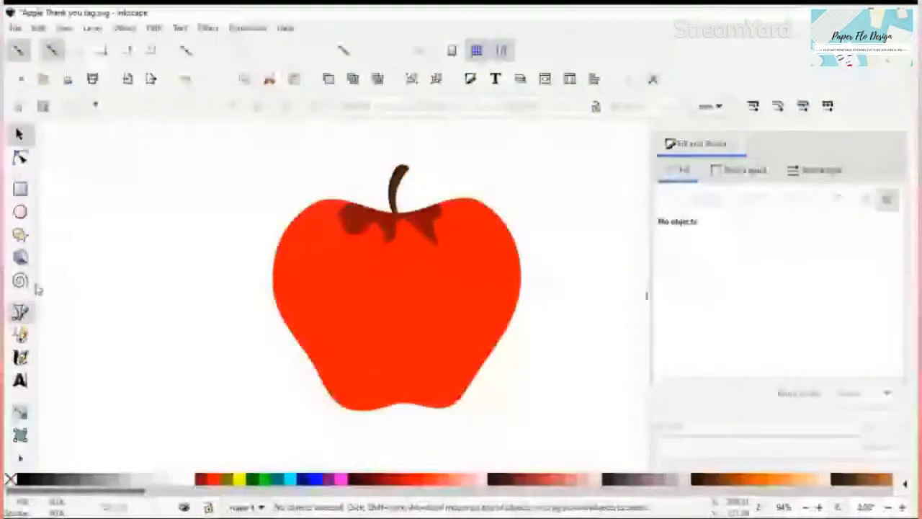
left_click(66, 107)
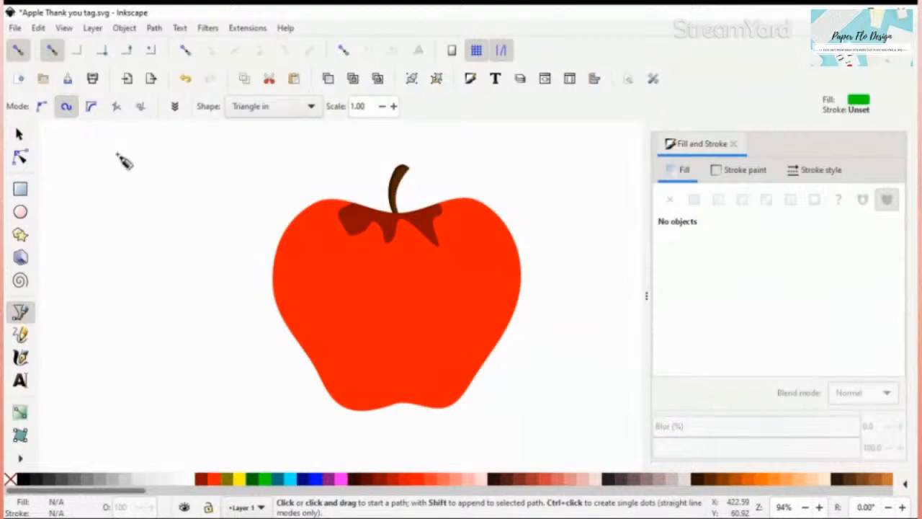
left_click(194, 323)
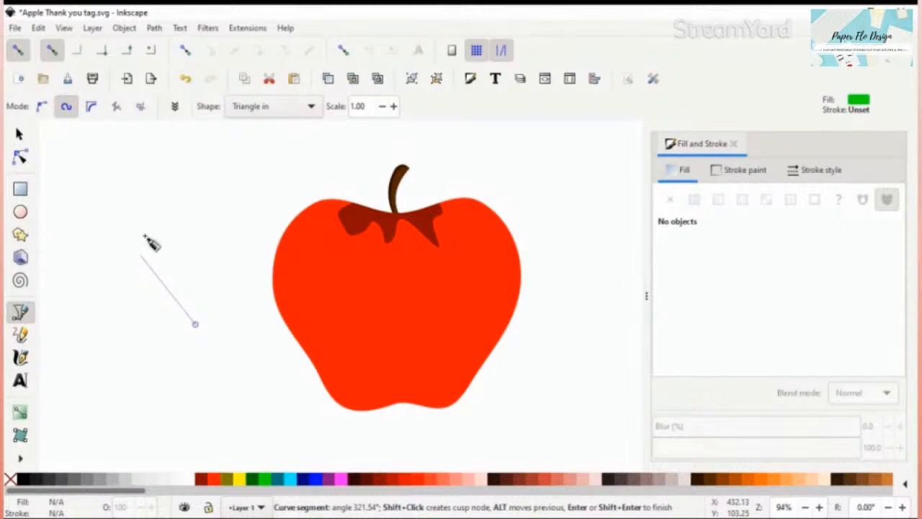
left_click(145, 225)
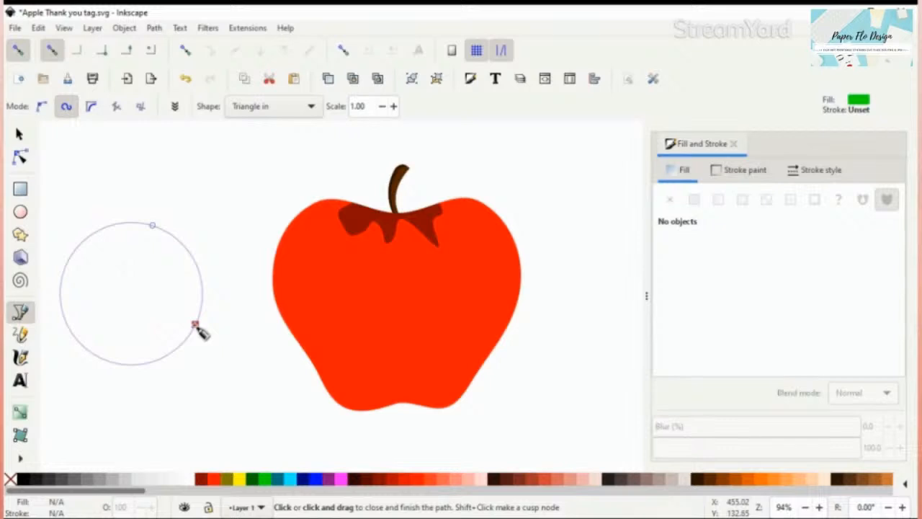
left_click(194, 325)
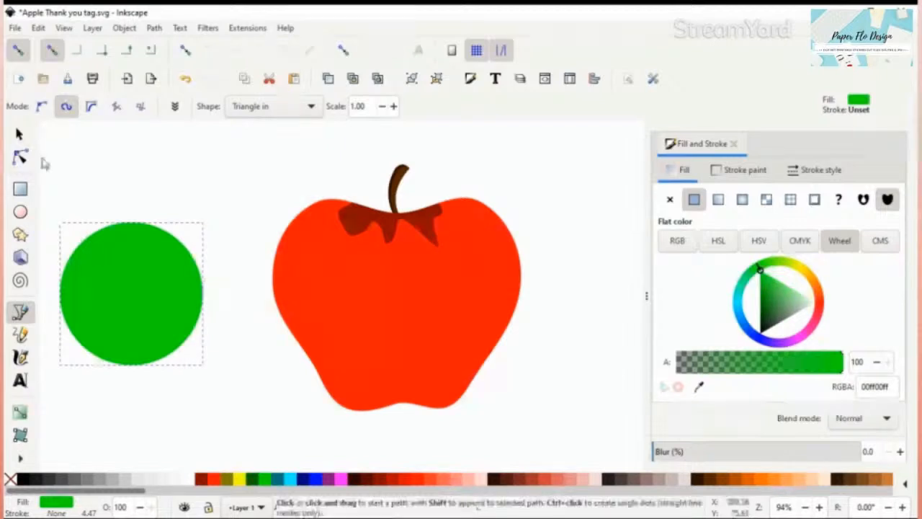
Try to reshape the green circle into a leaf by moving its upper node and edges
left_click(20, 156)
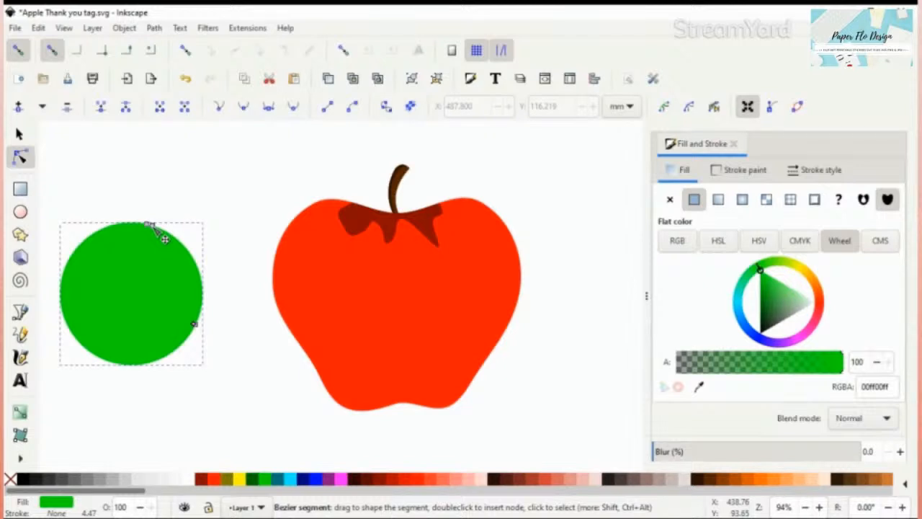
left_click_drag(149, 225, 180, 226)
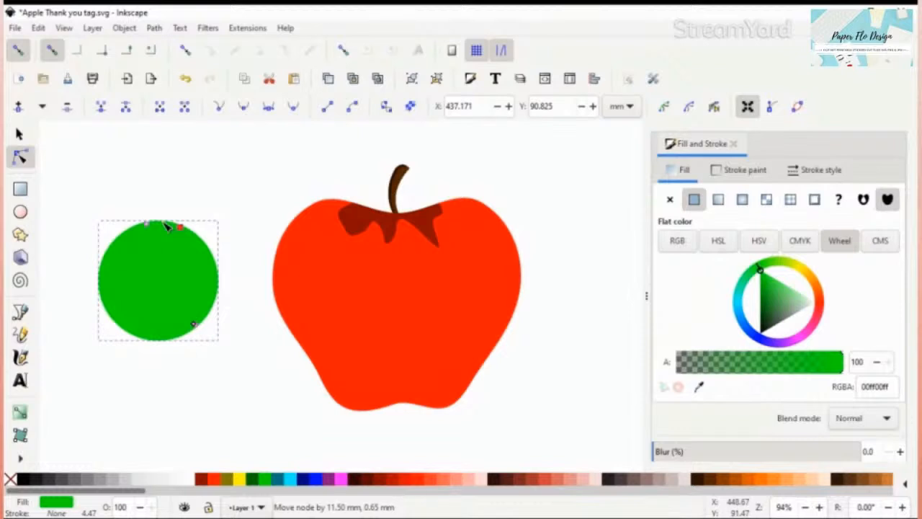
left_click_drag(165, 226, 178, 259)
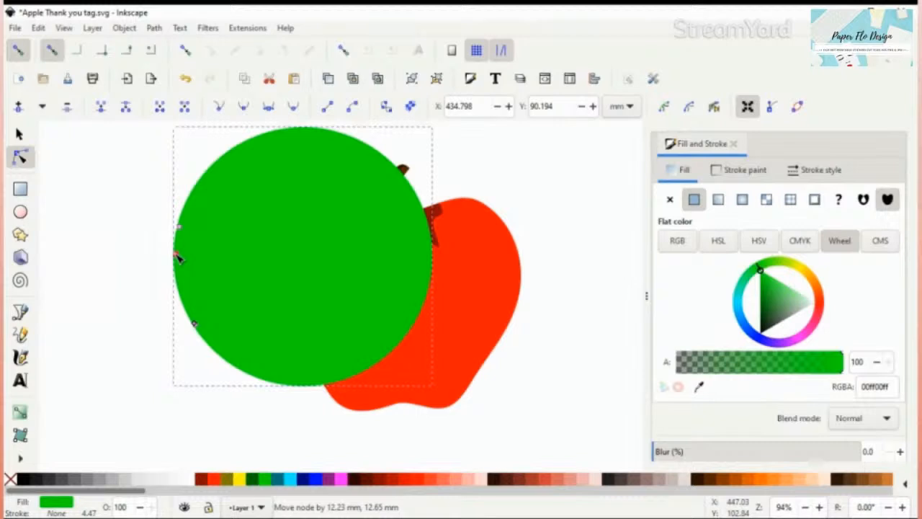
key("ctrl+z")
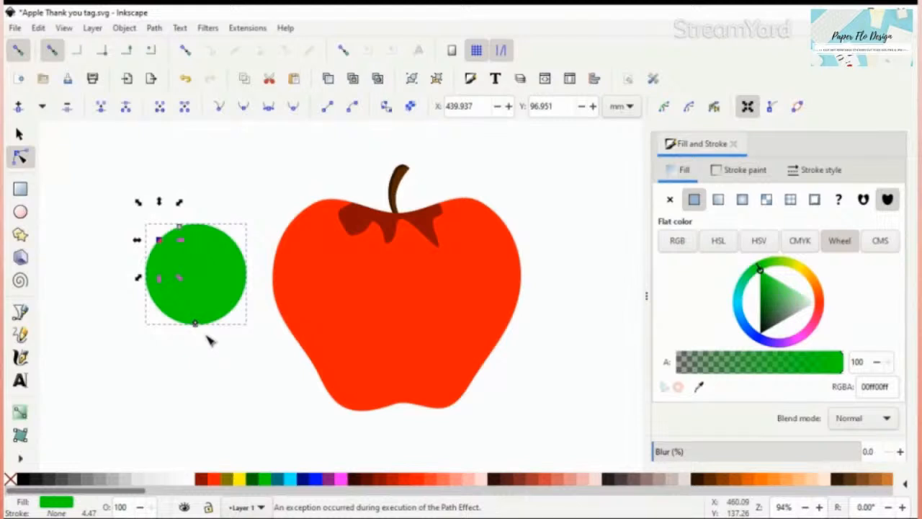
key("ctrl+)")
key("ctrl+)")
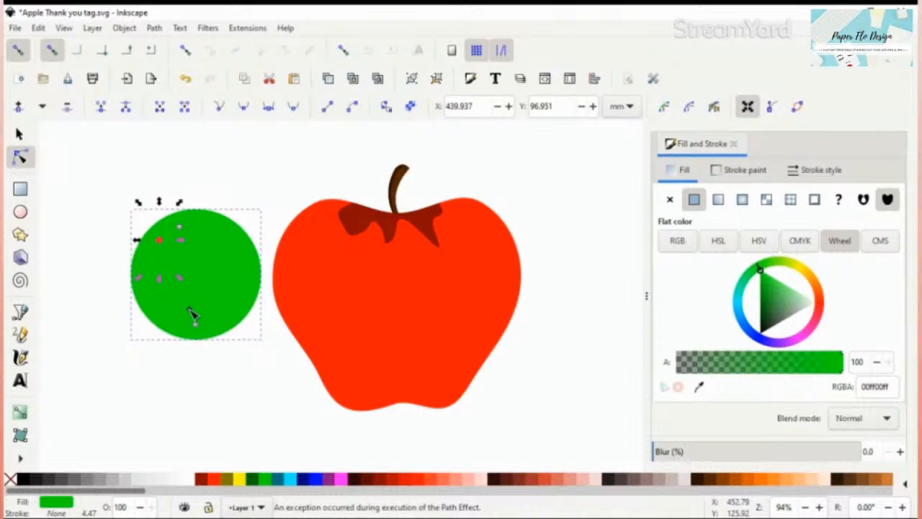
left_click(218, 291)
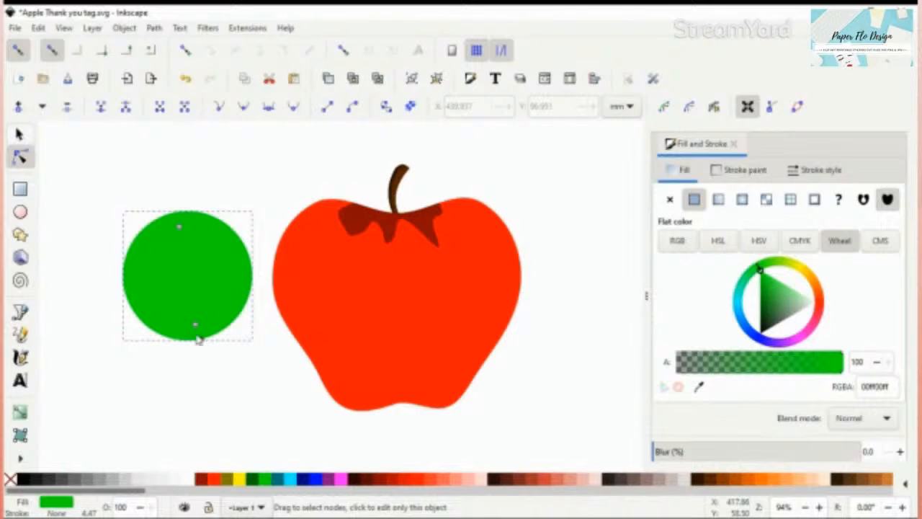
Delete the green circle from beside the apple
key("s")
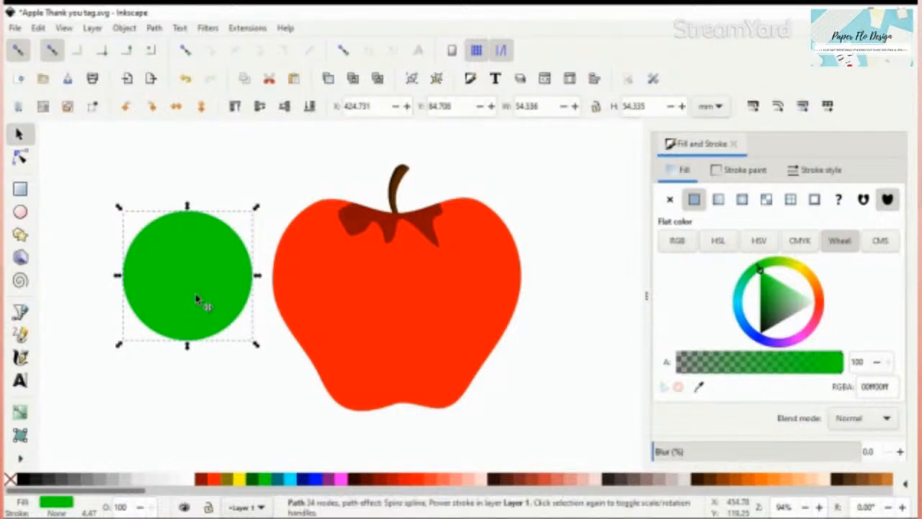
key("Delete")
key("Delete")
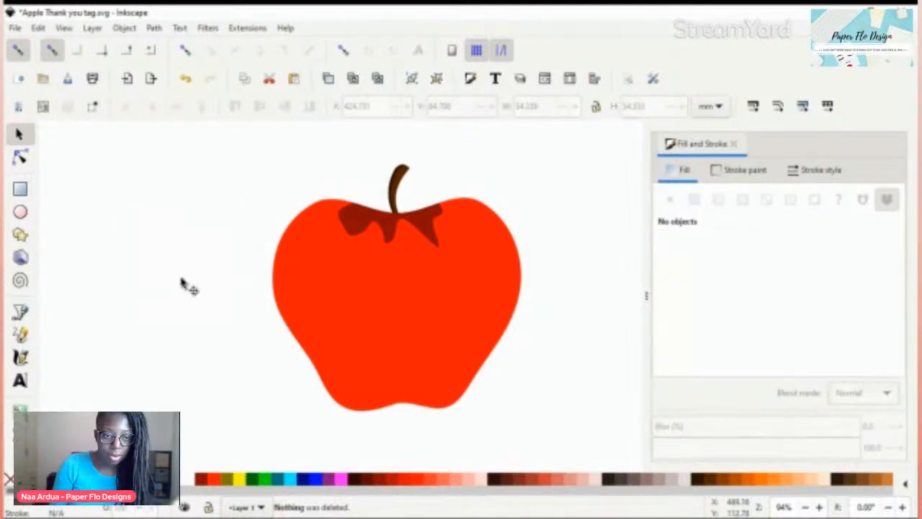
Draw a closed leaf-shaped path beside the apple in regular Bezier mode, with the Triangle in shape scale at 0.00
left_click(21, 312)
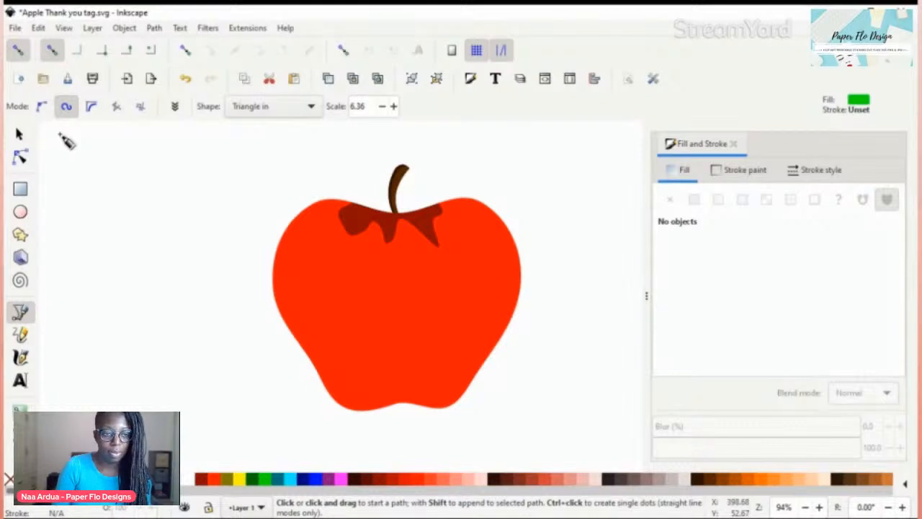
left_click(41, 105)
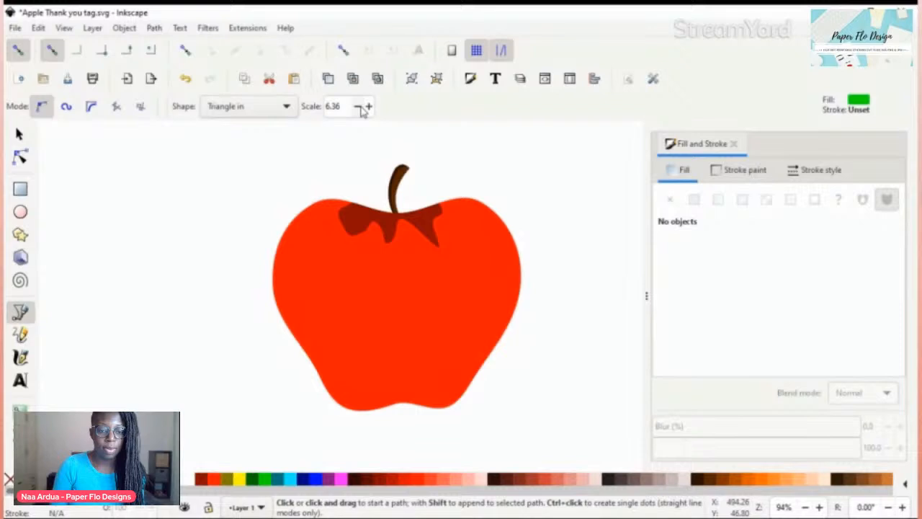
left_click(358, 106)
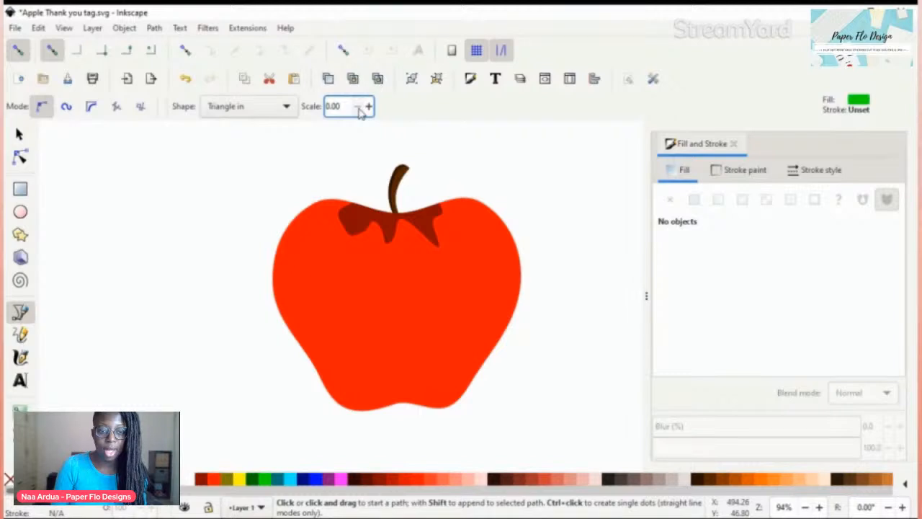
left_click_drag(205, 305, 176, 216)
left_click(215, 305)
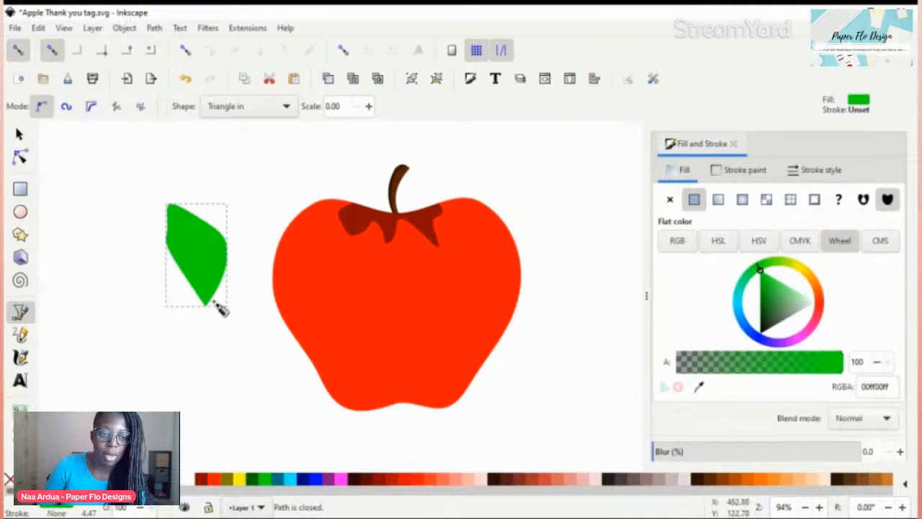
Raise the leaf's top node and move its side nodes outward to make the leaf taller and wider
key("n")
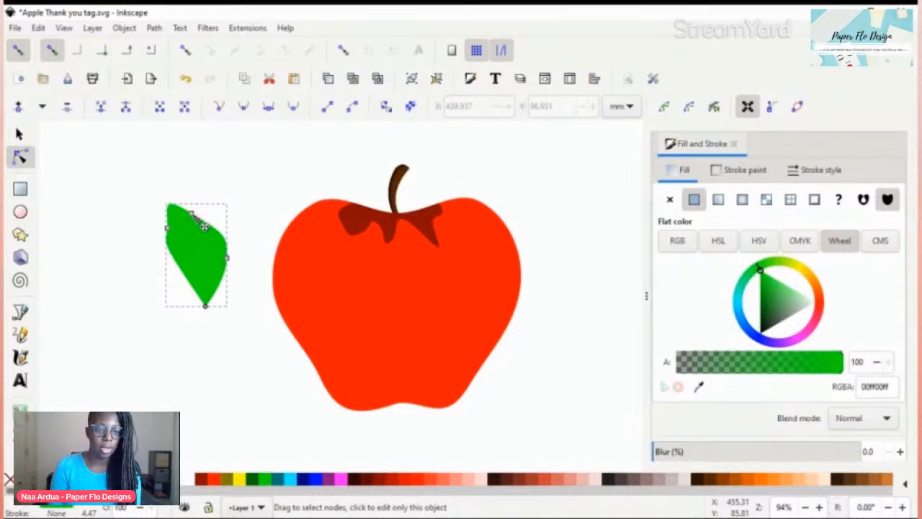
left_click_drag(205, 226, 203, 180)
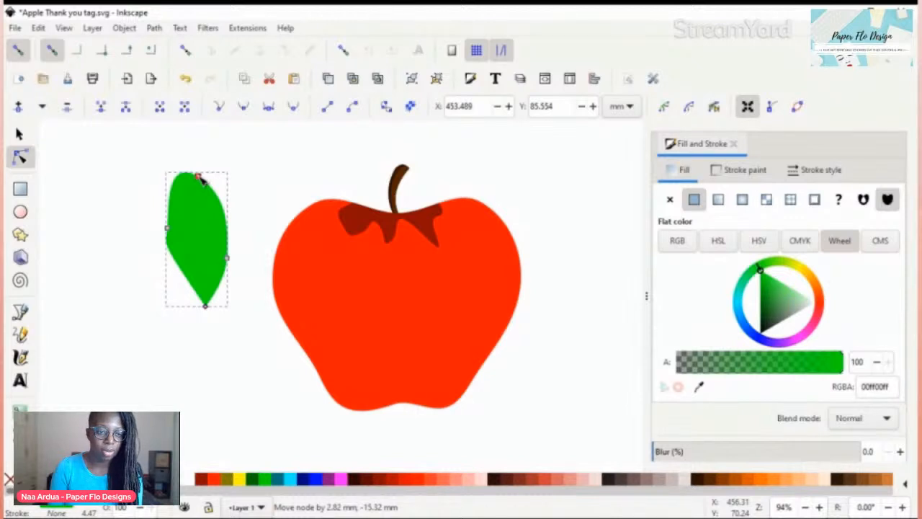
left_click_drag(167, 229, 154, 232)
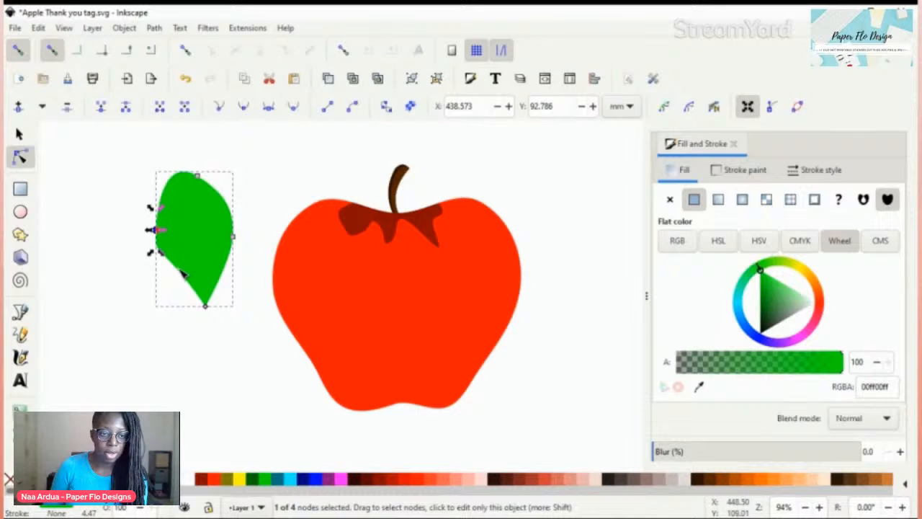
left_click(235, 329)
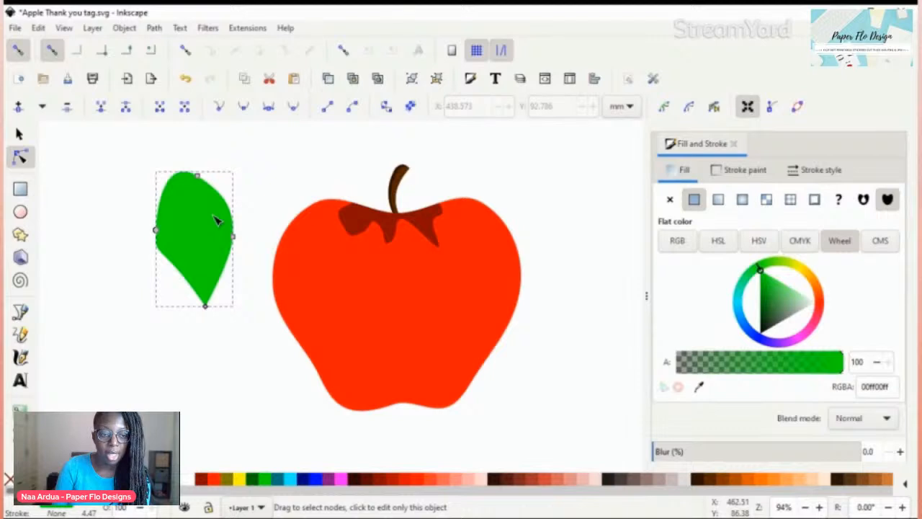
Refine the leaf by curving its upper edge, raising the tip node further and bulging the lower-left edge, and deselect it
left_click_drag(212, 185, 206, 179)
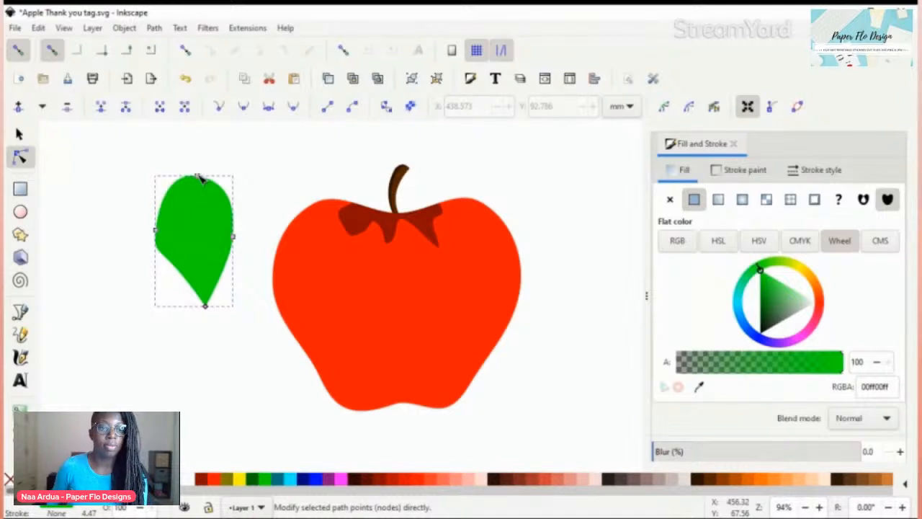
left_click_drag(199, 176, 189, 159)
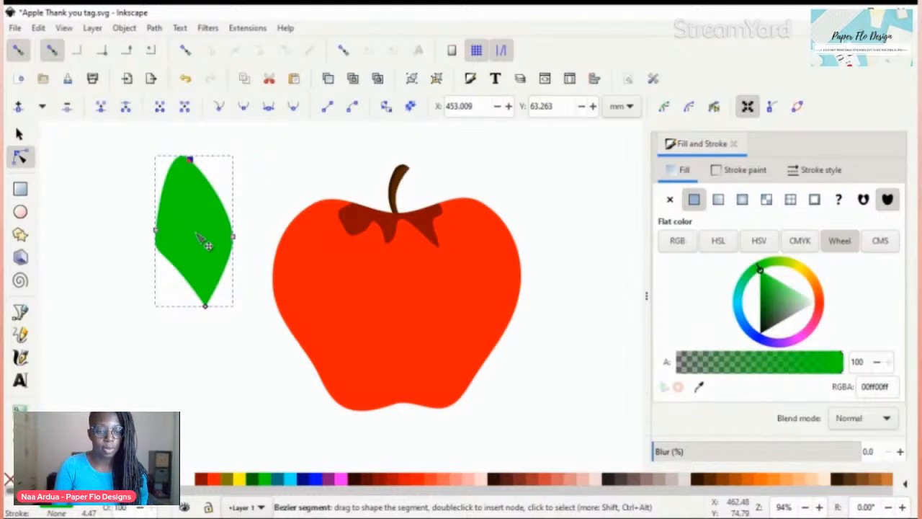
left_click_drag(181, 272, 171, 278)
left_click(221, 344)
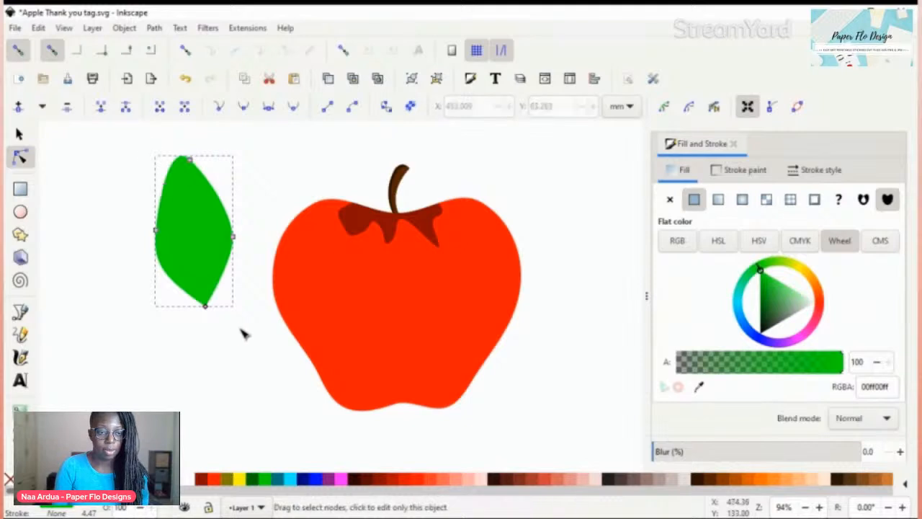
left_click(241, 356)
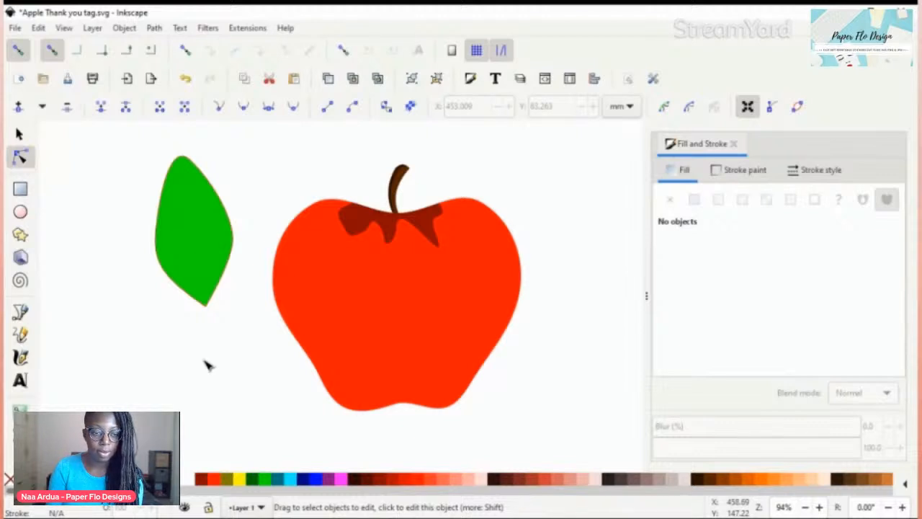
Draw a central vein down the leaf in green #008000 with the Bezier tool
key("b")
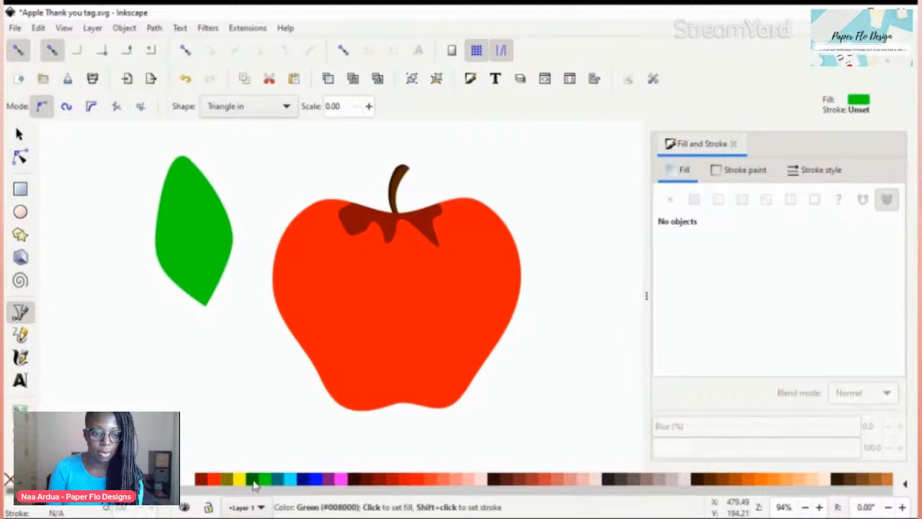
left_click(254, 481)
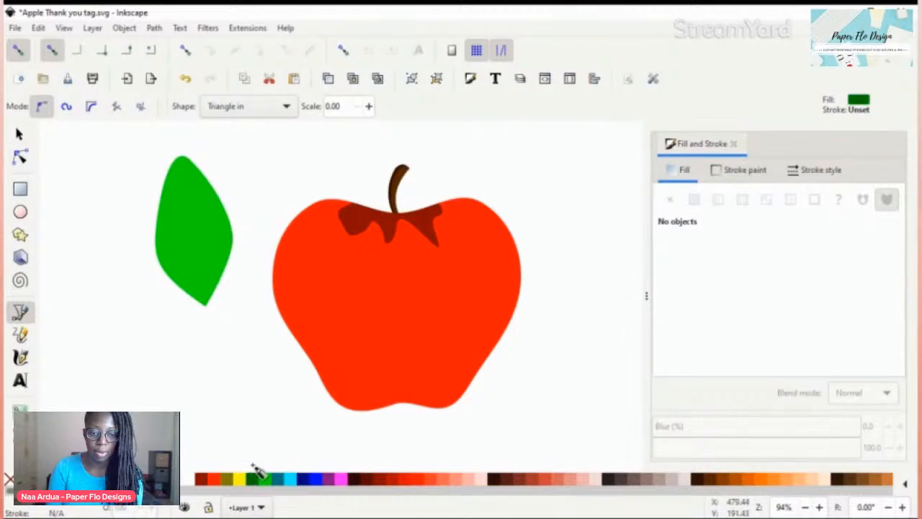
scroll(200, 218, "up", 1)
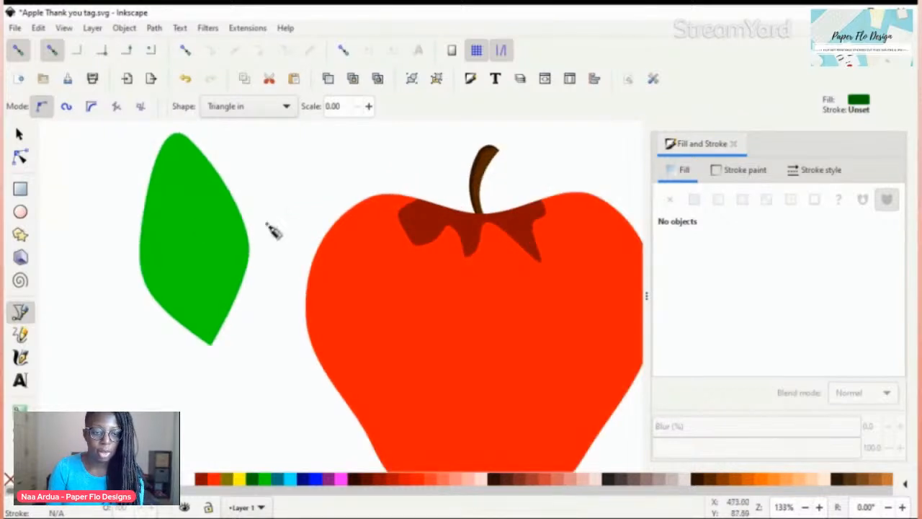
left_click_drag(185, 157, 212, 282)
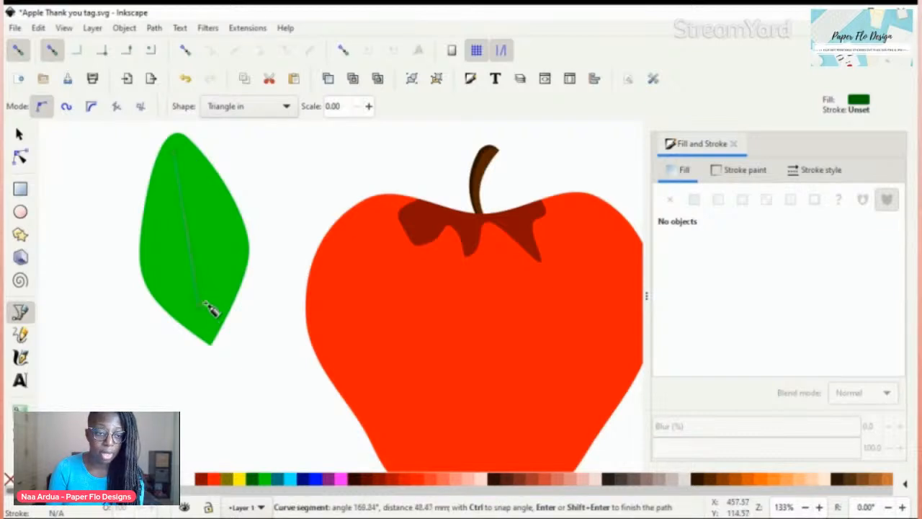
left_click(204, 304)
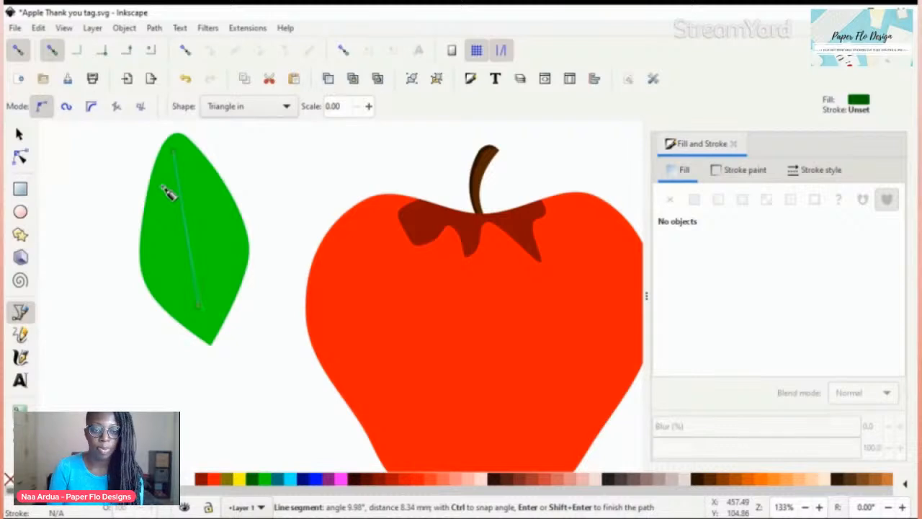
key("Return")
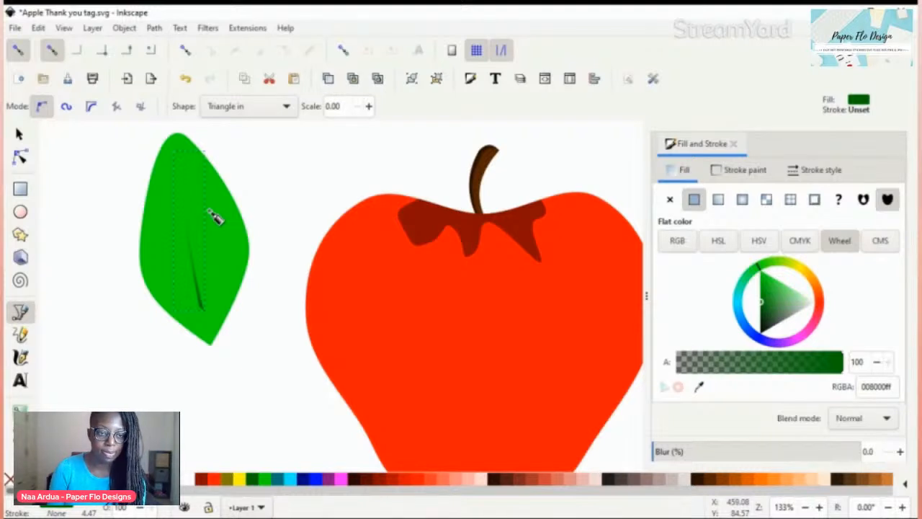
Set the central vein's Triangle in shape scale to 0.20
left_click(369, 106)
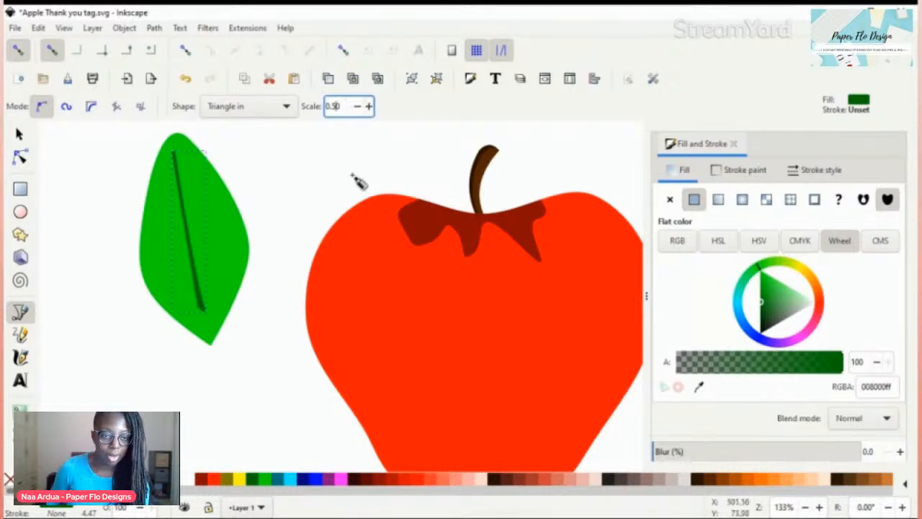
key("BackSpace")
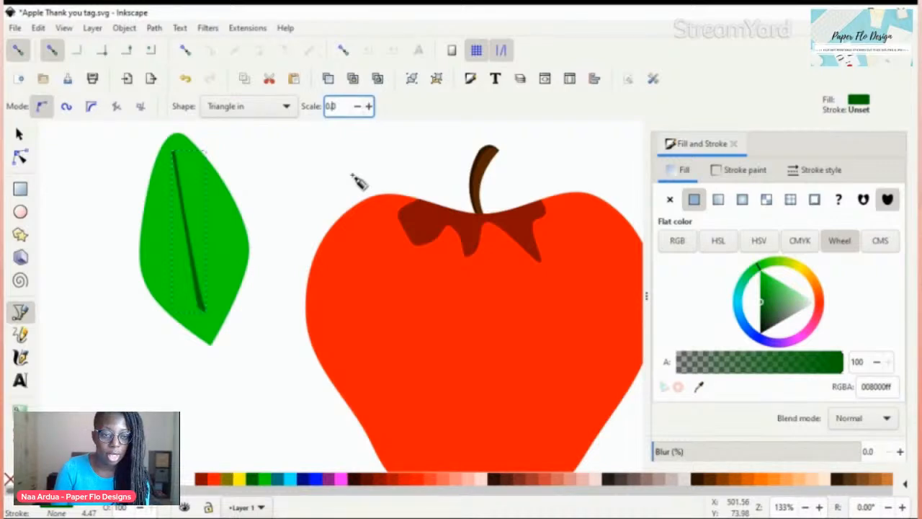
type("2")
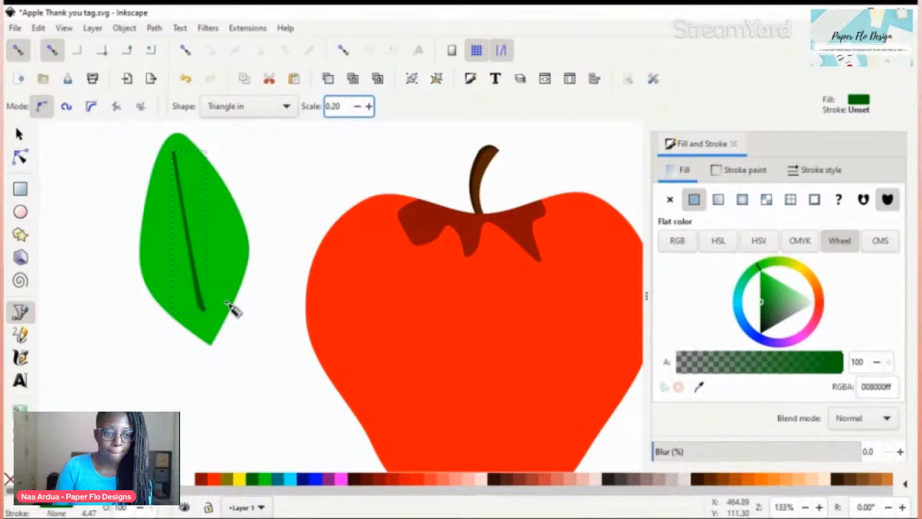
Draw two dark green side veins on the leaf's right half, meeting the central vein
left_click(238, 205)
left_click_drag(223, 234, 211, 261)
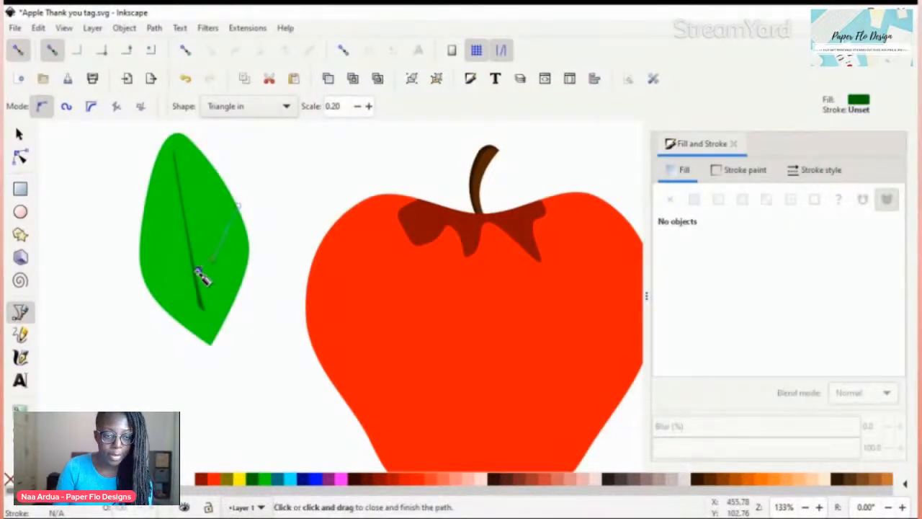
left_click(202, 276)
left_click(205, 185)
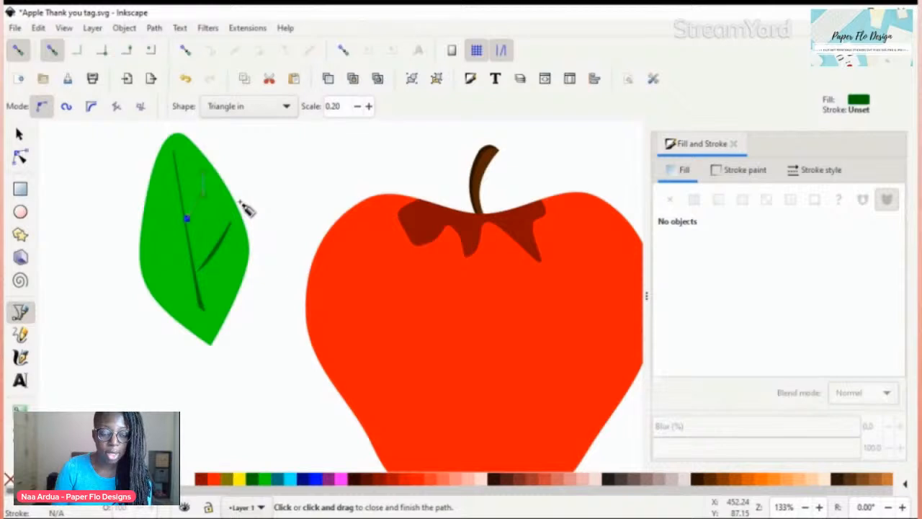
left_click(185, 218)
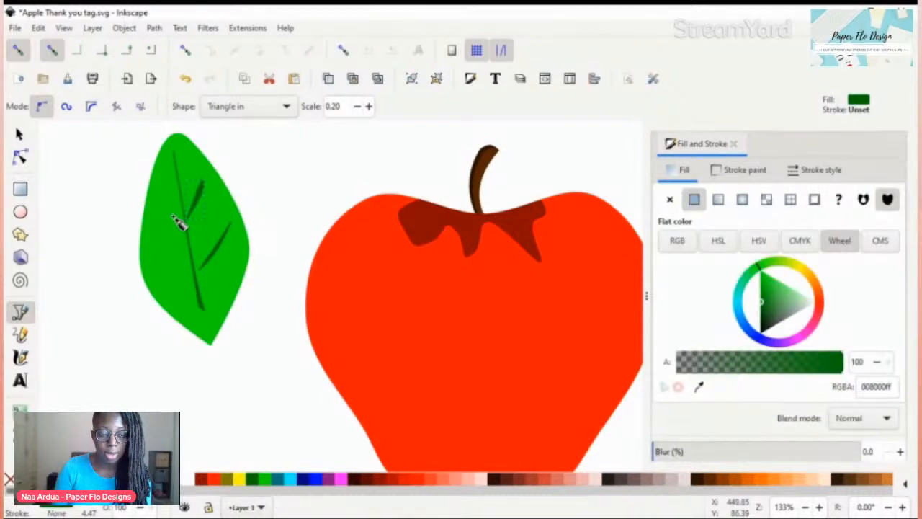
Draw two dark green side veins on the leaf's left half, meeting the central vein
left_click_drag(168, 215, 149, 210)
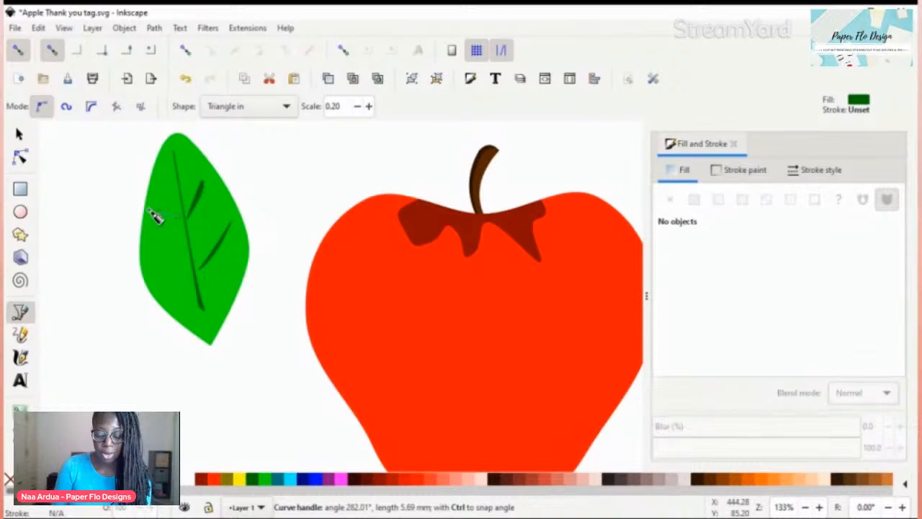
left_click_drag(155, 216, 155, 216)
left_click(197, 252)
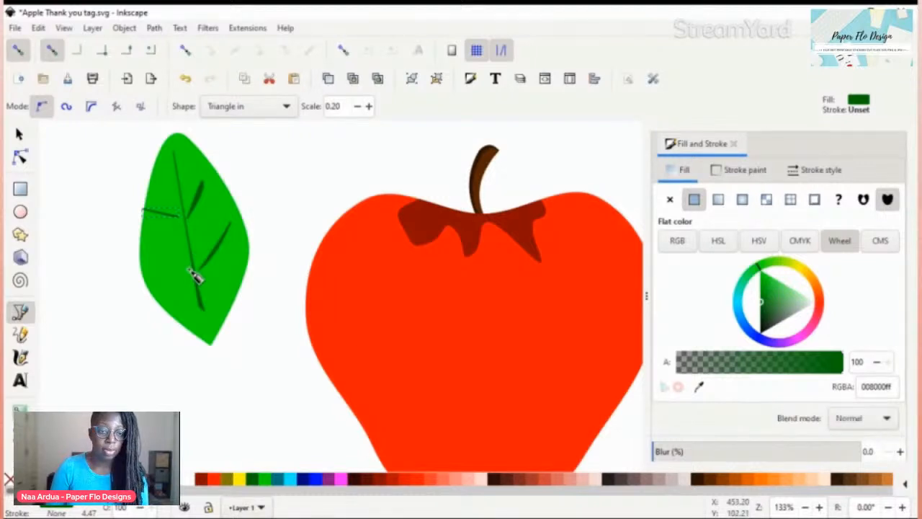
left_click_drag(184, 272, 165, 246)
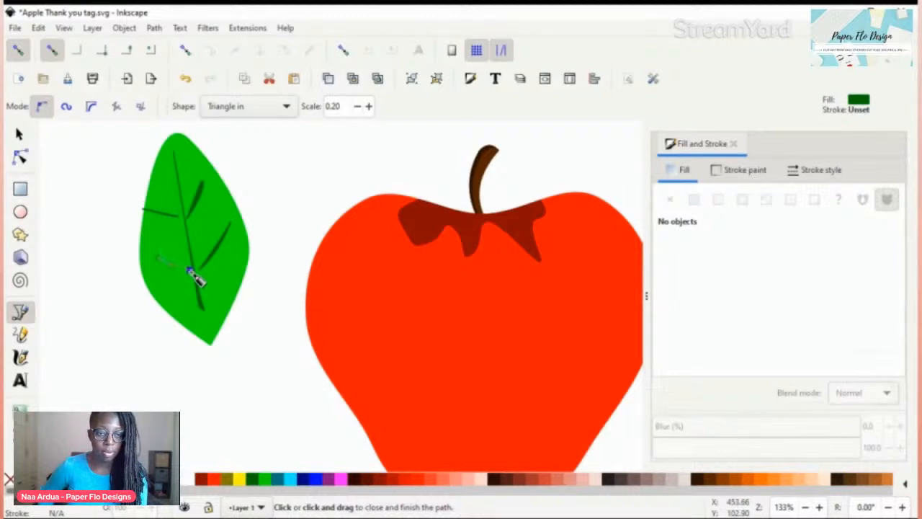
left_click(189, 270)
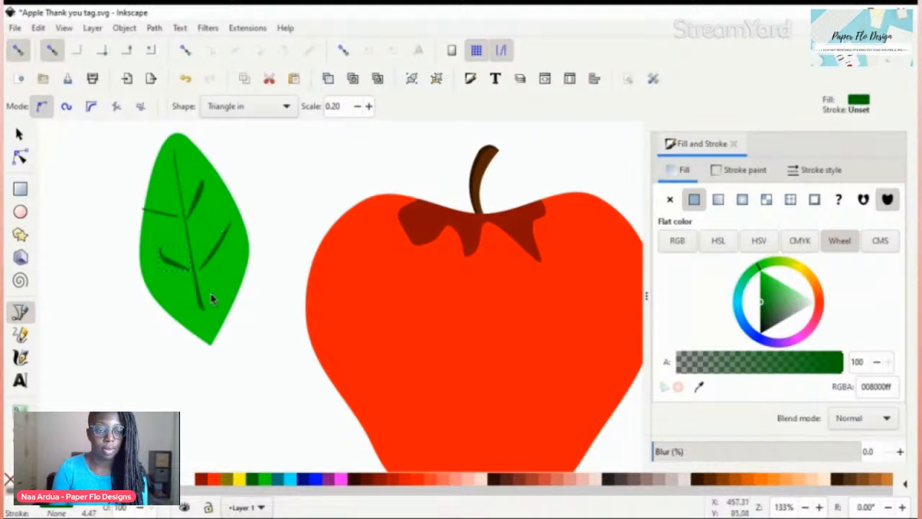
Extend the central vein's base toward the leaf's lower tip by moving its two end nodes
key("s")
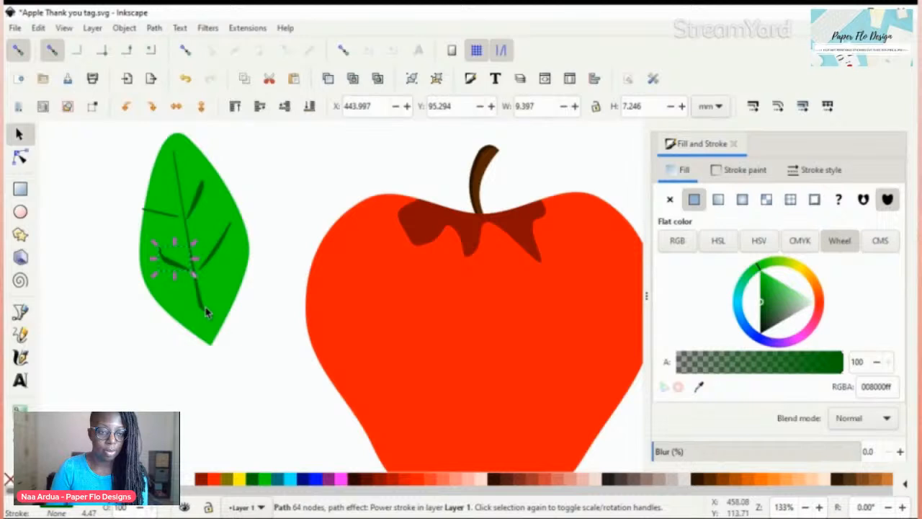
key("n")
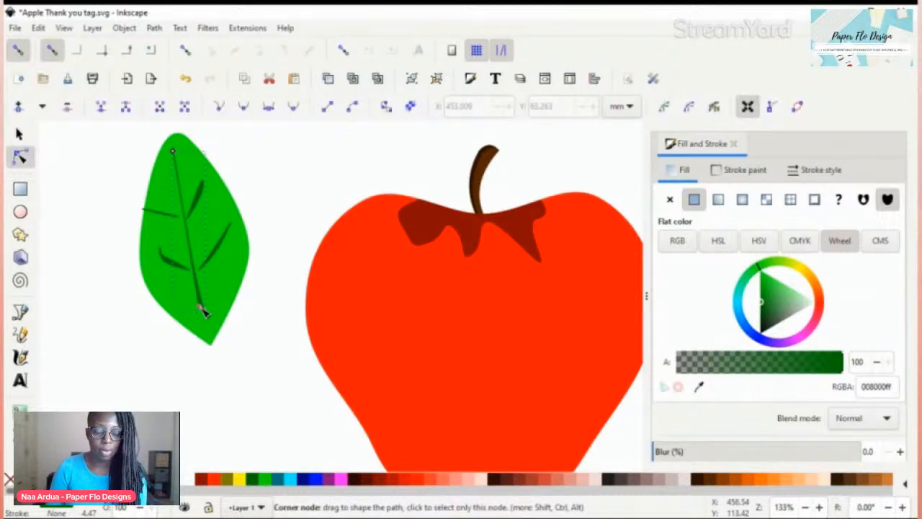
left_click(204, 310)
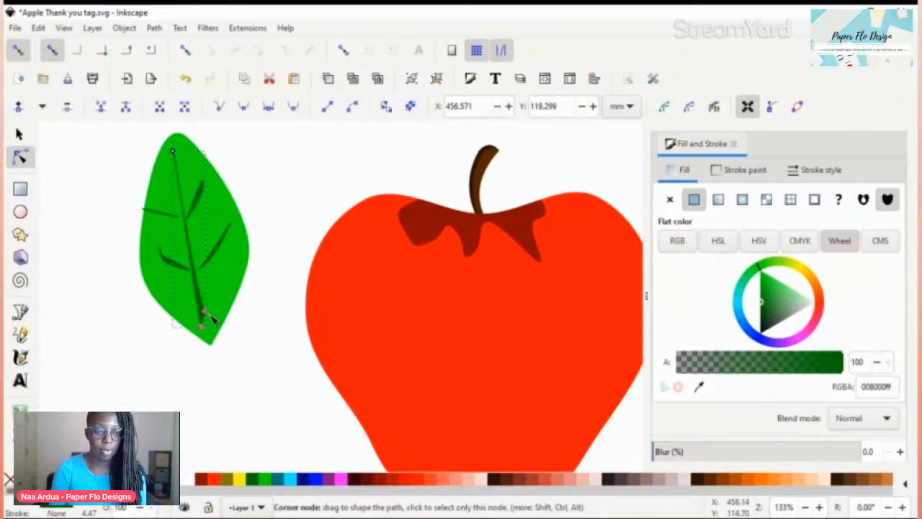
left_click_drag(211, 317, 209, 324)
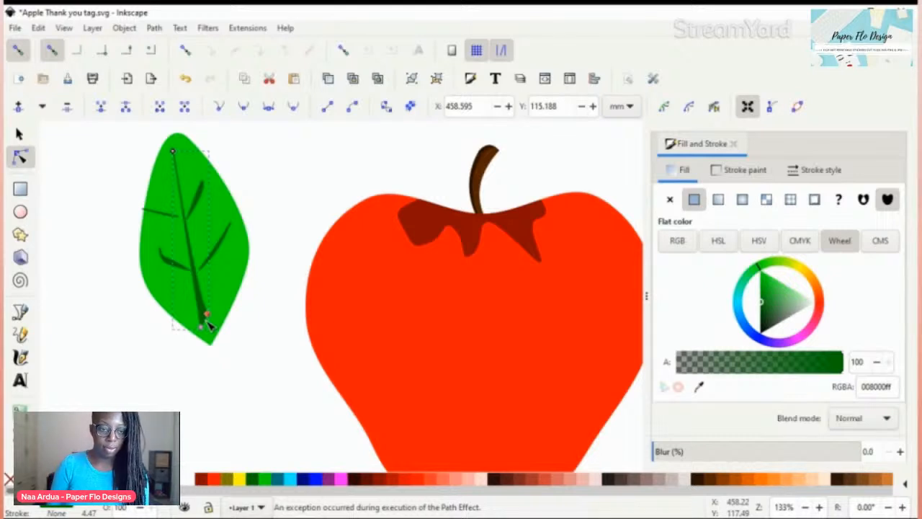
left_click(206, 317)
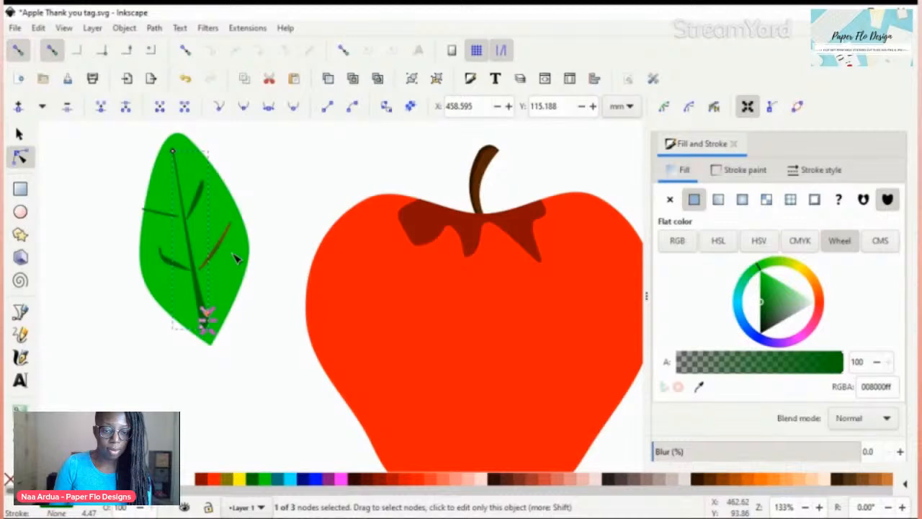
key("Escape")
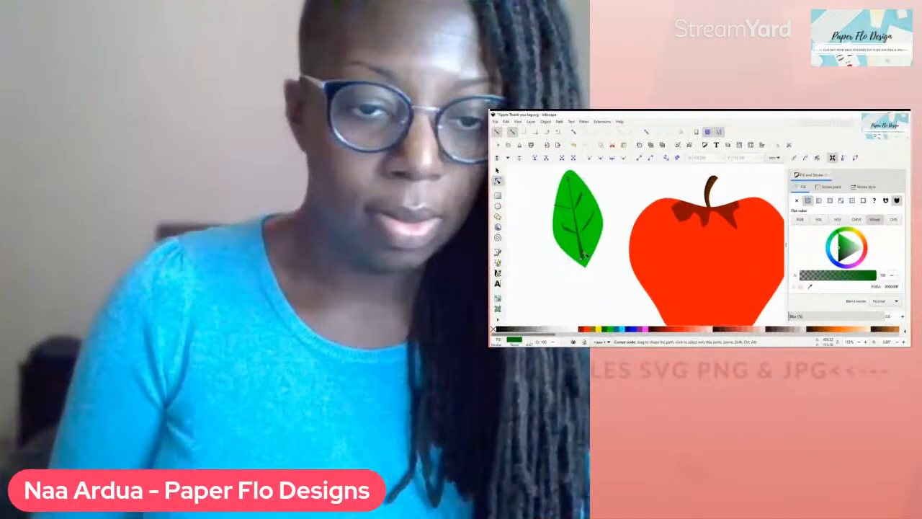
left_click(585, 255)
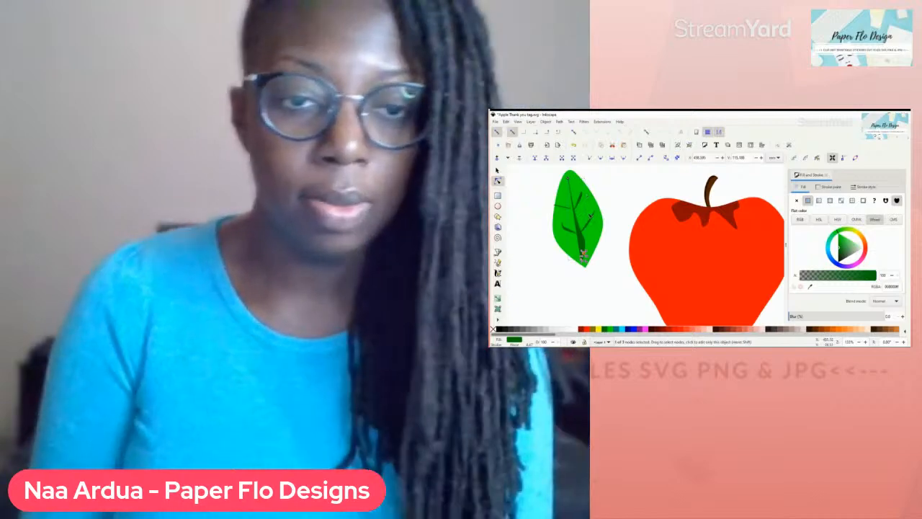
left_click(589, 247)
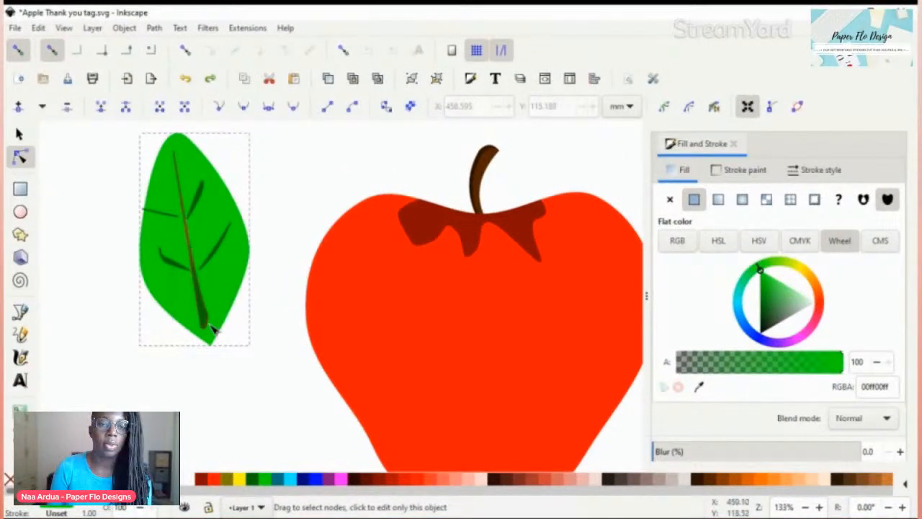
Insert a node on the central vein's base edge and pull it slightly outward to round the end
left_click(208, 323)
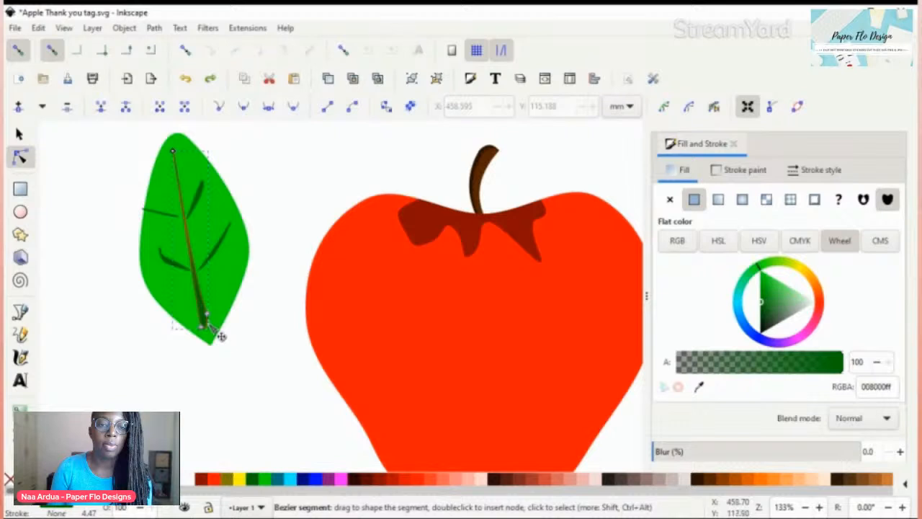
left_click(209, 326)
left_click_drag(210, 325, 214, 327)
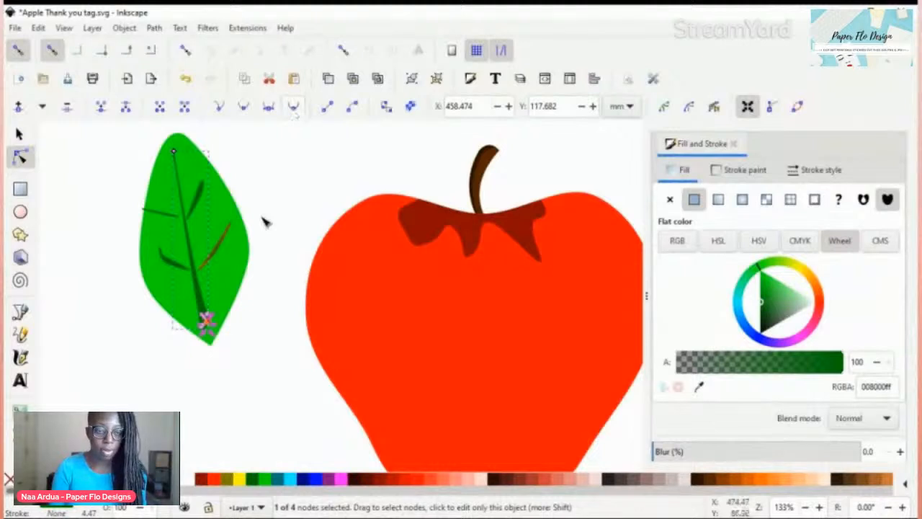
left_click(227, 324)
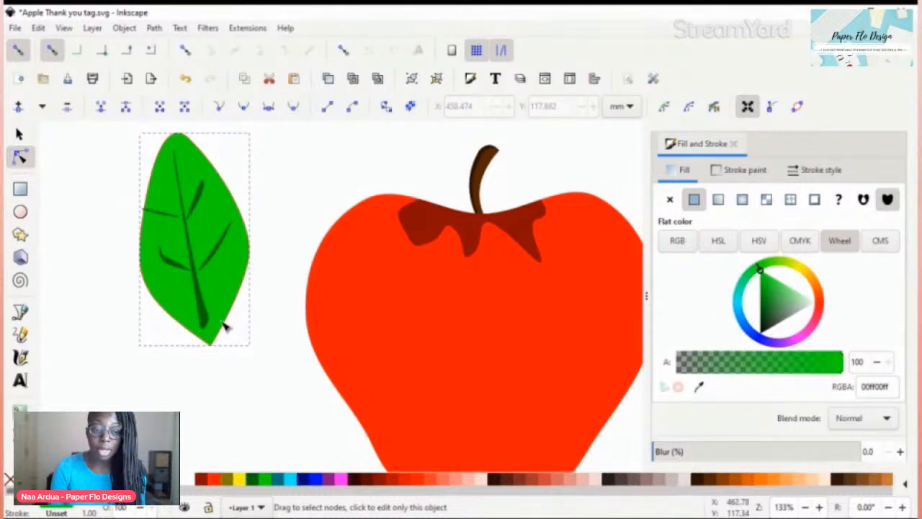
Refine the central vein's base by repositioning its end nodes and straightening its right edge
scroll(223, 325, "up", 2)
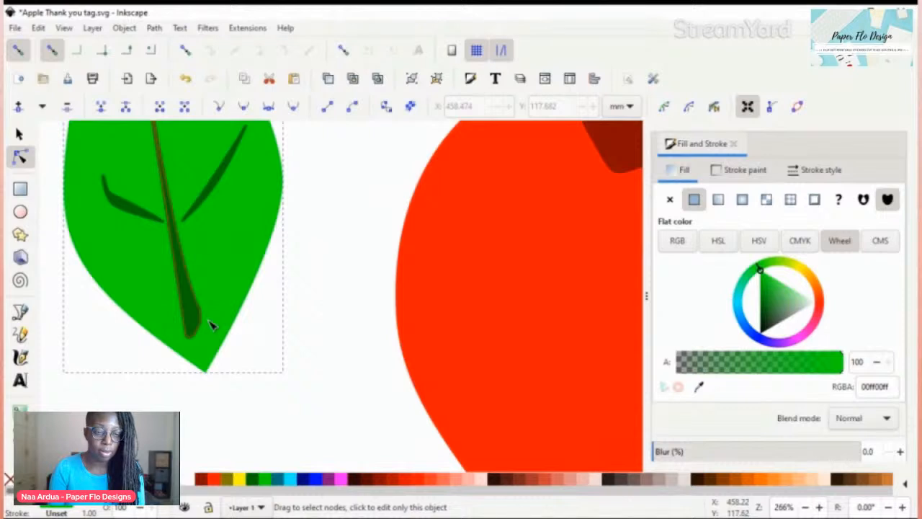
left_click(211, 326)
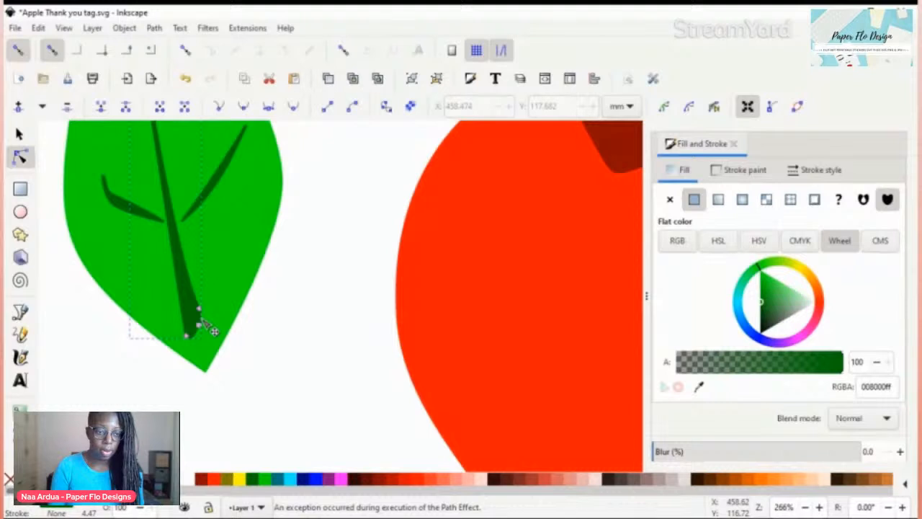
left_click_drag(199, 325, 198, 331)
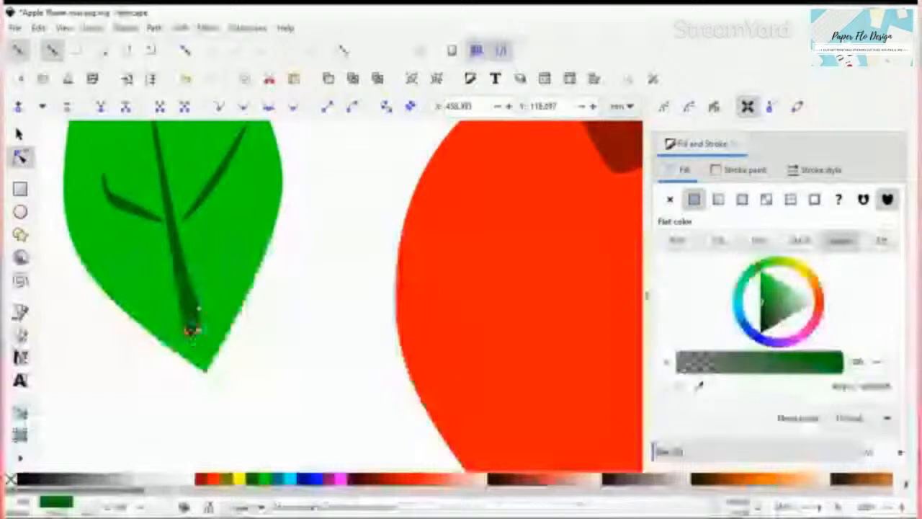
left_click_drag(192, 330, 189, 328)
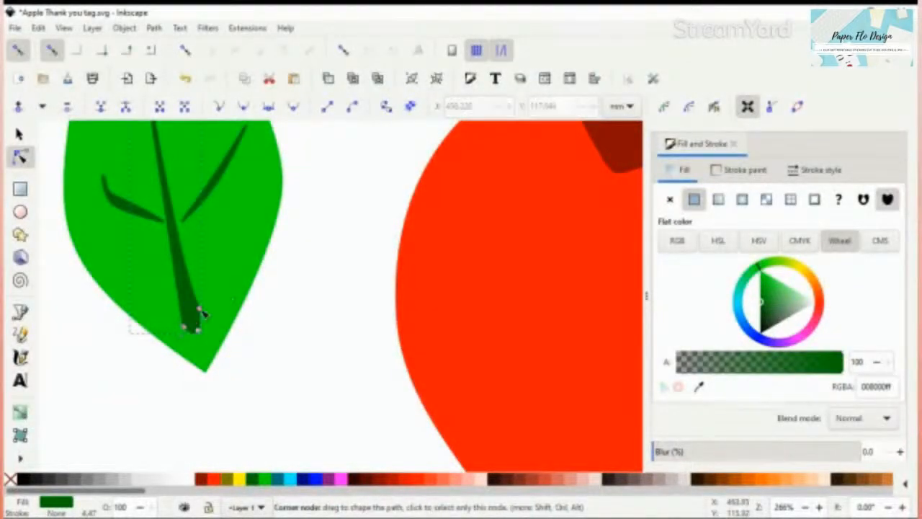
mouse_move(198, 315)
left_mouse_down()
mouse_move(192, 319)
mouse_move(201, 313)
left_mouse_up()
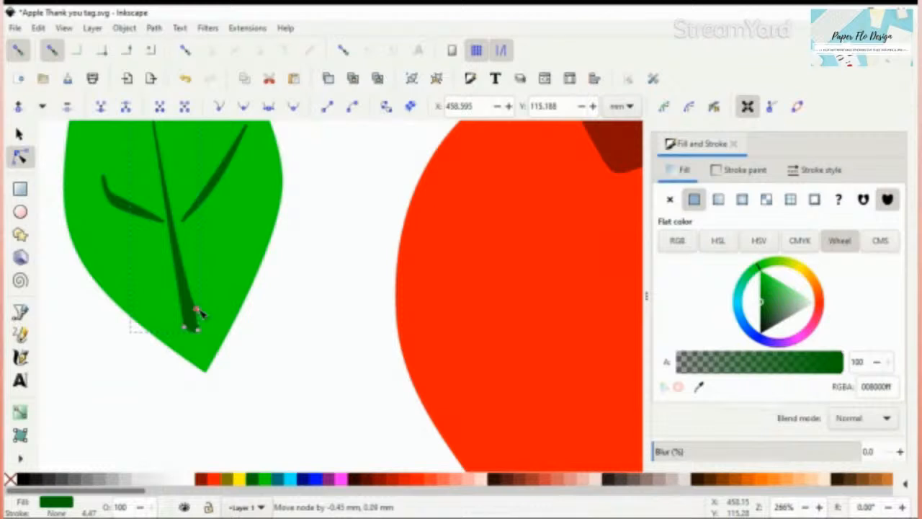
left_click_drag(200, 313, 198, 315)
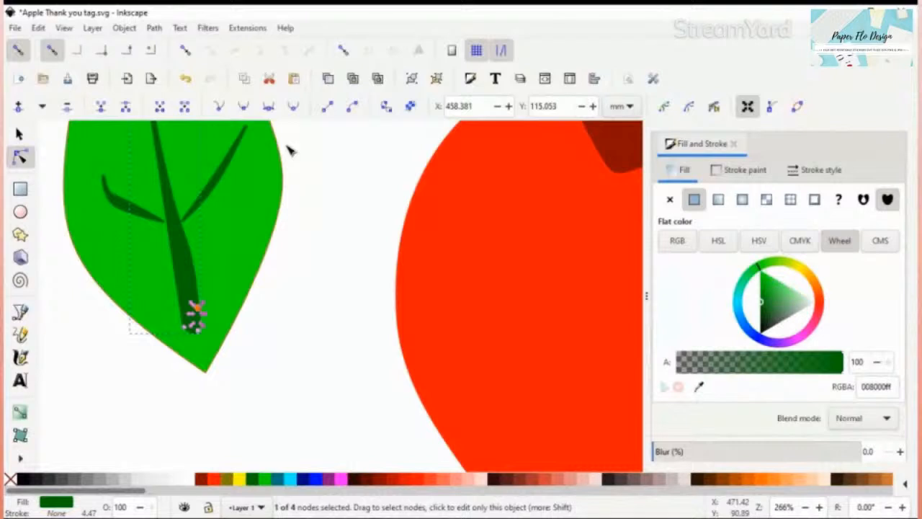
left_click_drag(191, 251, 186, 254)
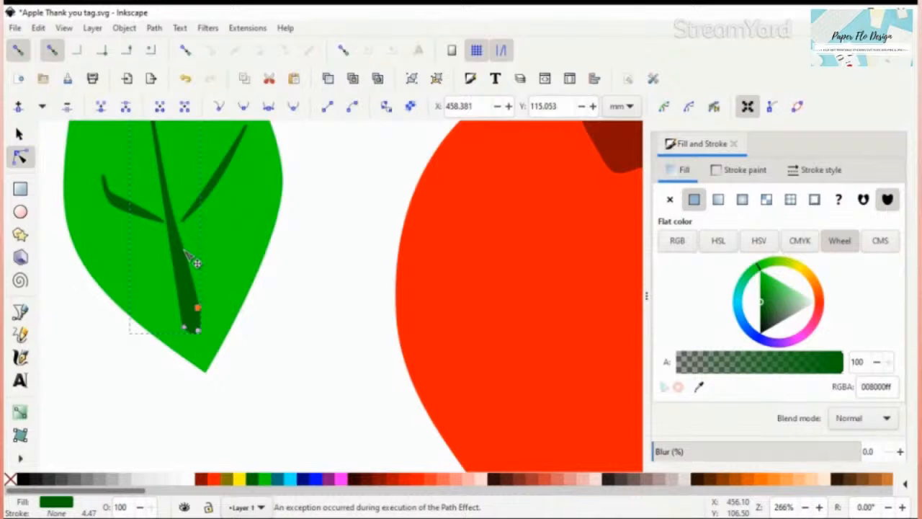
left_click(288, 310)
Delete the upper side vein on the leaf's left half
scroll(288, 310, "up", 4)
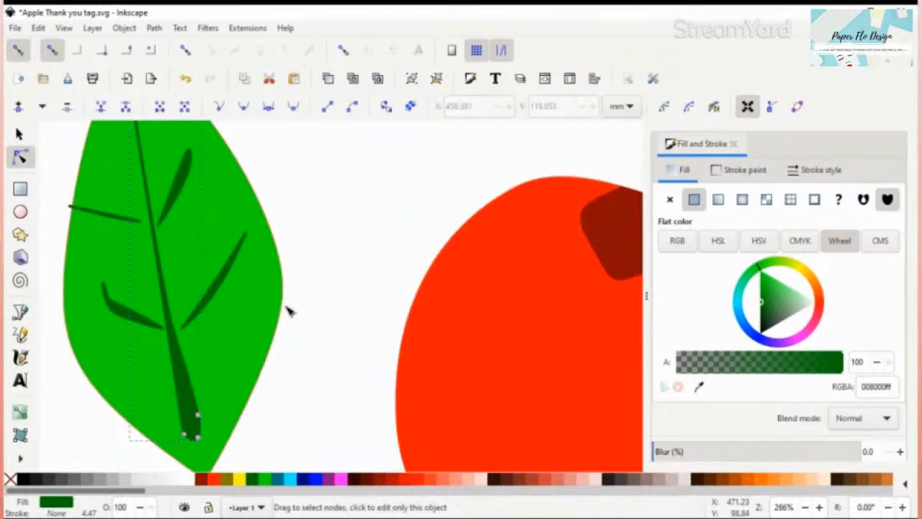
scroll(288, 310, "up", 3)
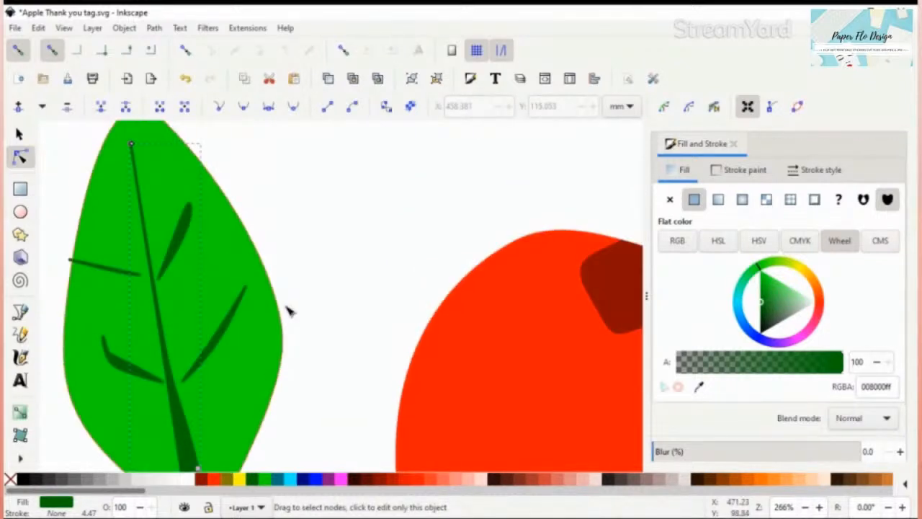
scroll(288, 310, "down", 3)
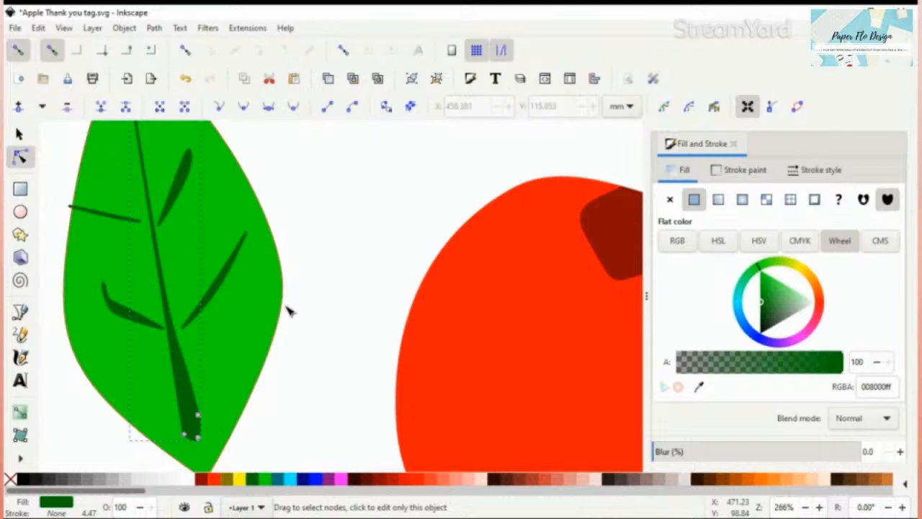
left_click(115, 216)
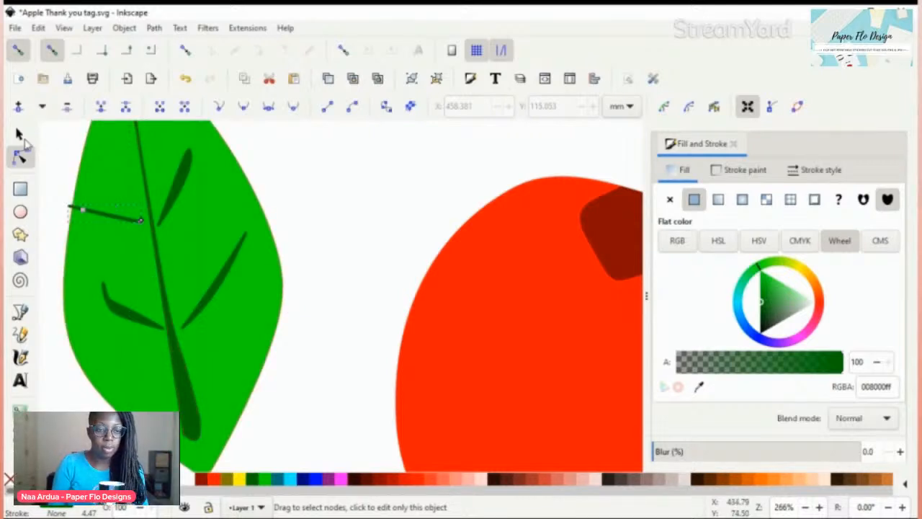
key("s")
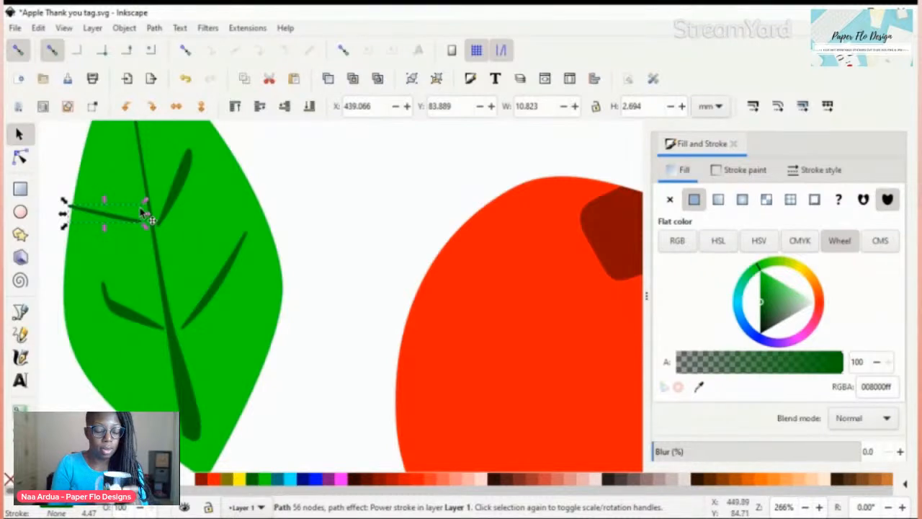
key("Delete")
key("Delete")
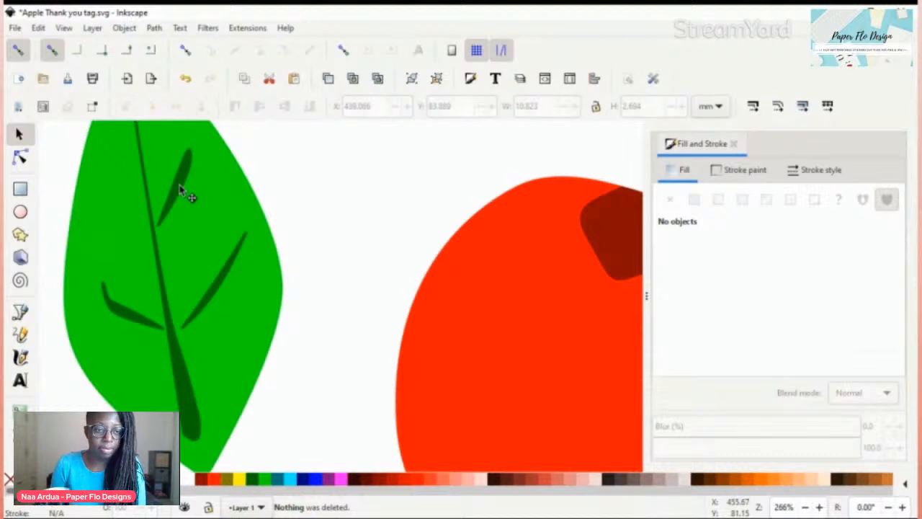
Duplicate the upper-right side vein, flip the copy horizontally and move it onto the leaf's left half
left_click(182, 191)
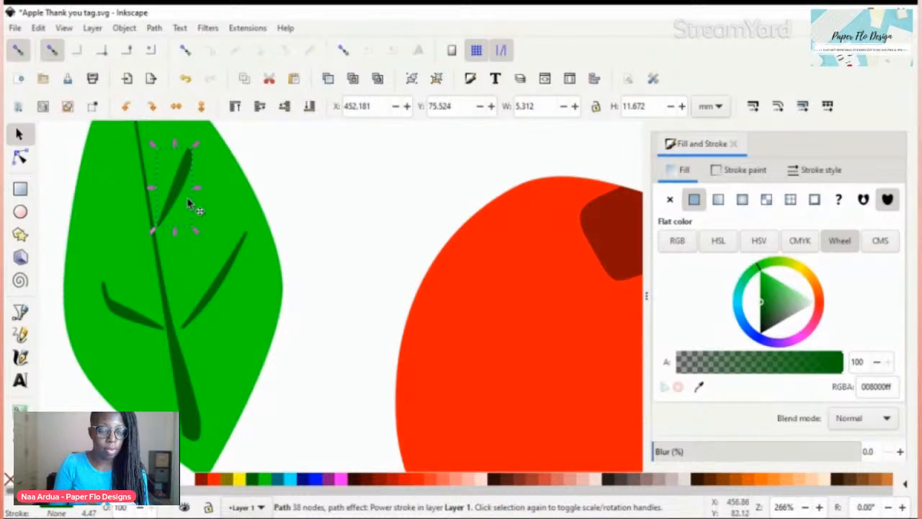
key("ctrl+d")
key("h")
mouse_move(166, 178)
left_mouse_down()
mouse_move(111, 211)
mouse_move(107, 204)
left_mouse_up()
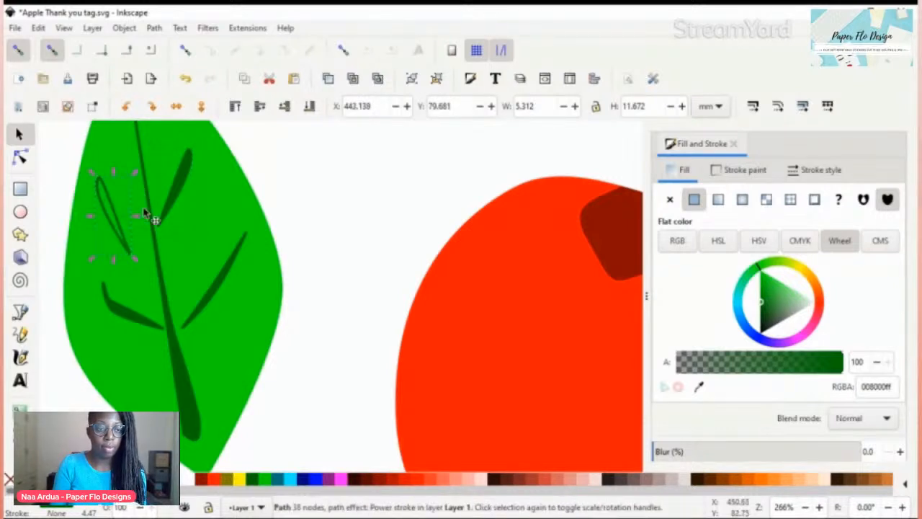
Rotate the mirrored vein outward and move its lower end against the central vein
left_click(181, 193)
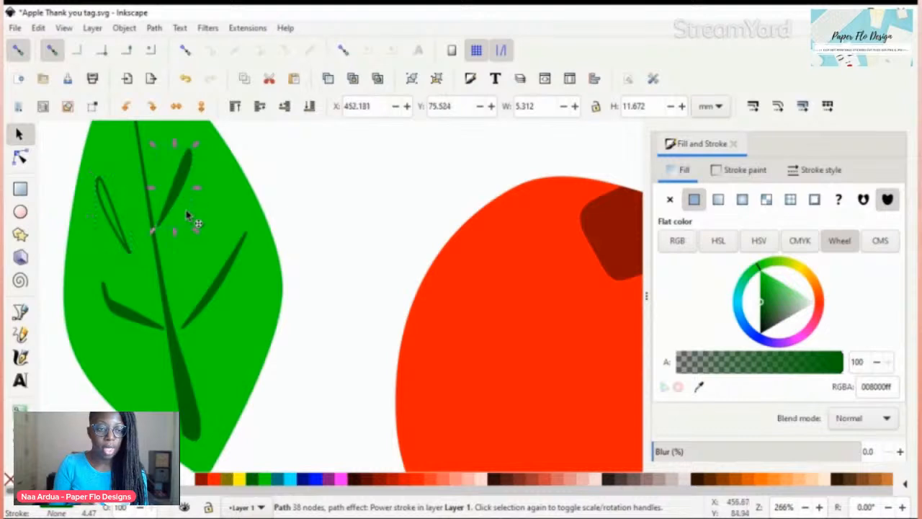
left_click(133, 250)
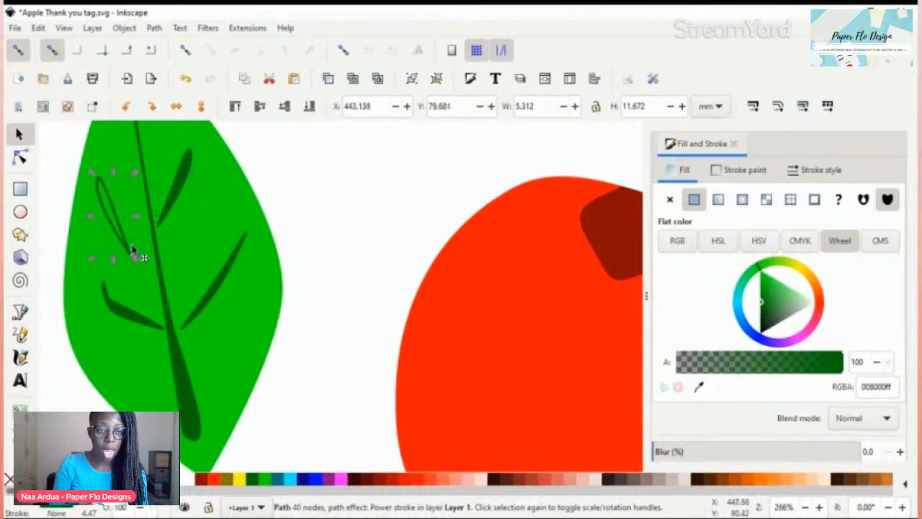
left_click_drag(132, 250, 126, 212)
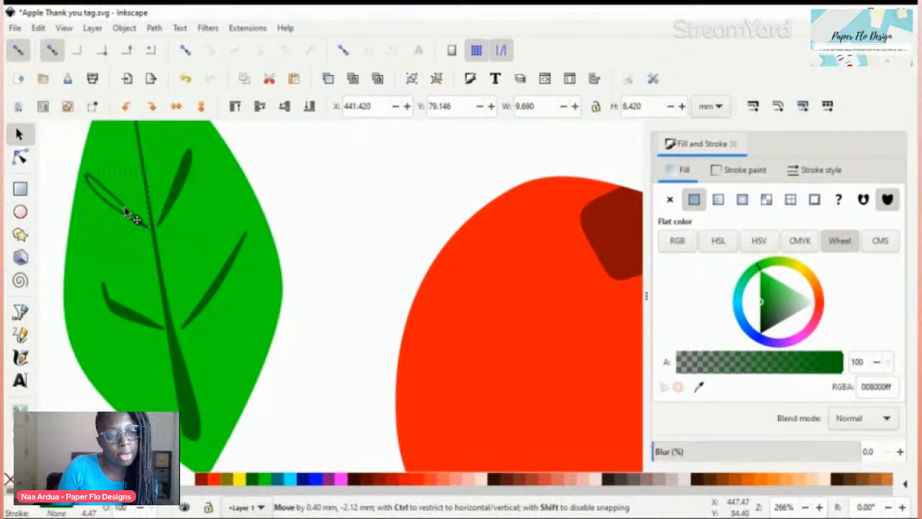
Delete the lower side vein on the leaf's left half
left_click(160, 333)
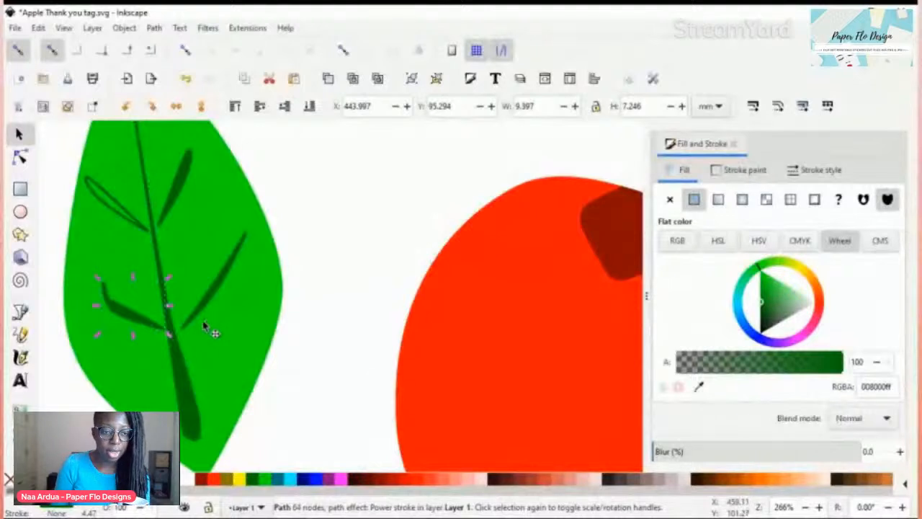
key("Delete")
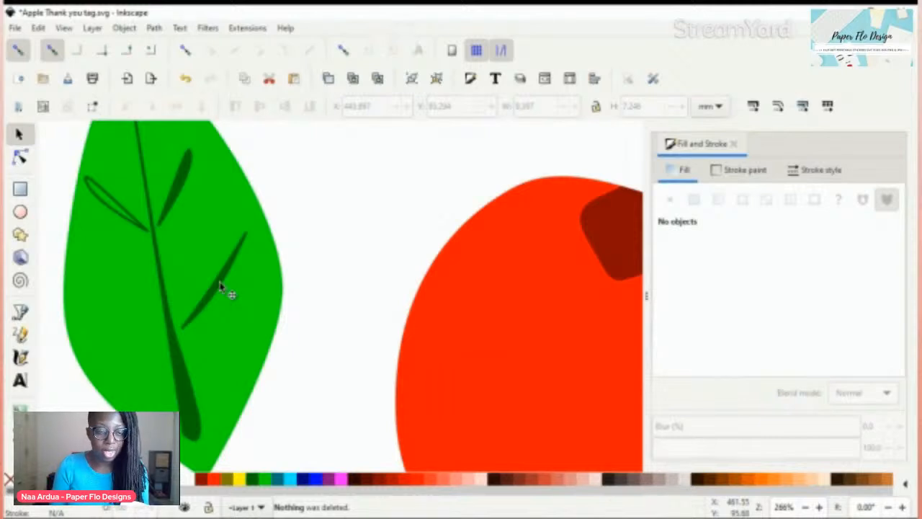
Place a horizontally flipped copy of the lower-right side vein on the leaf's left half, rotated outward to meet the central vein
left_click(222, 285)
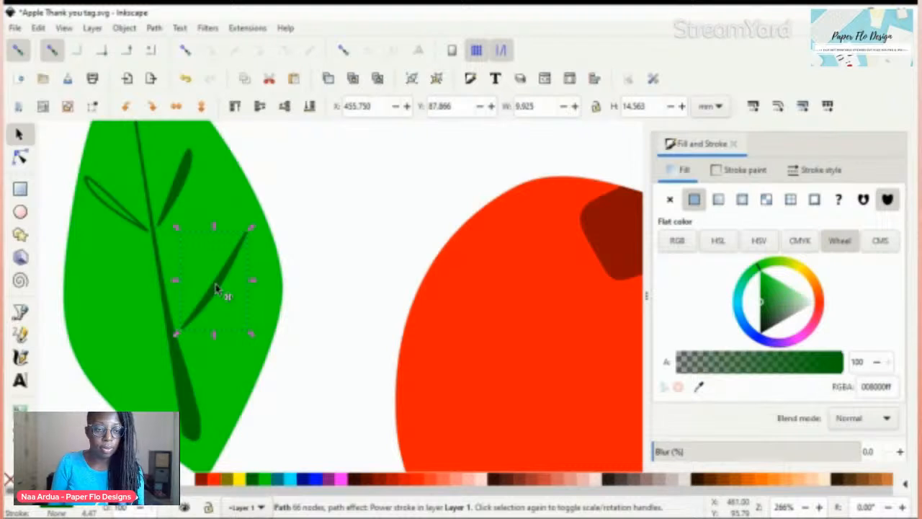
left_click_drag(216, 289, 113, 329)
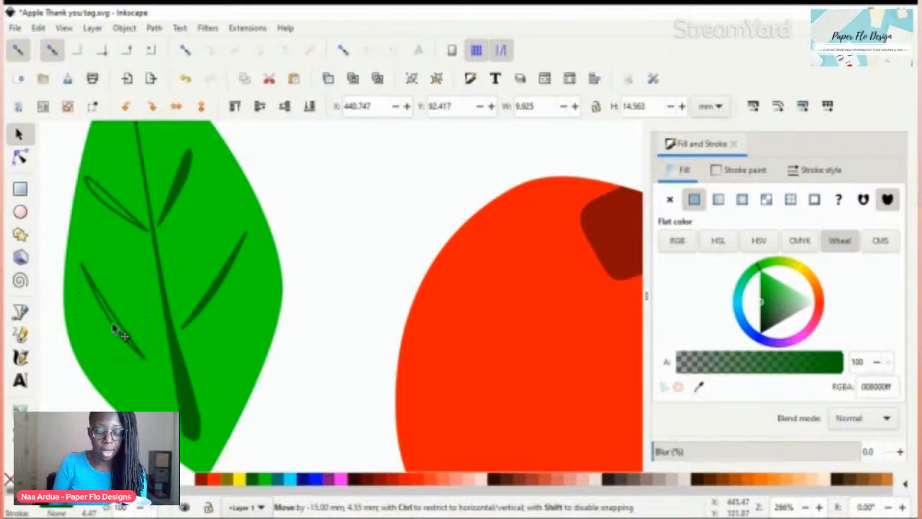
left_click_drag(115, 330, 125, 319)
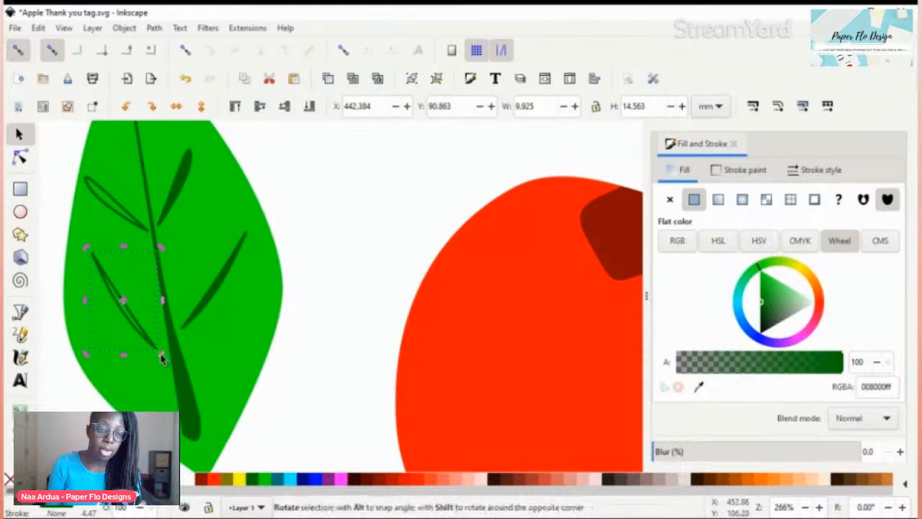
left_click_drag(161, 358, 177, 344)
Move the lower-right side vein inward so its lower end meets the central vein opposite its mirrored copy
left_click(216, 305)
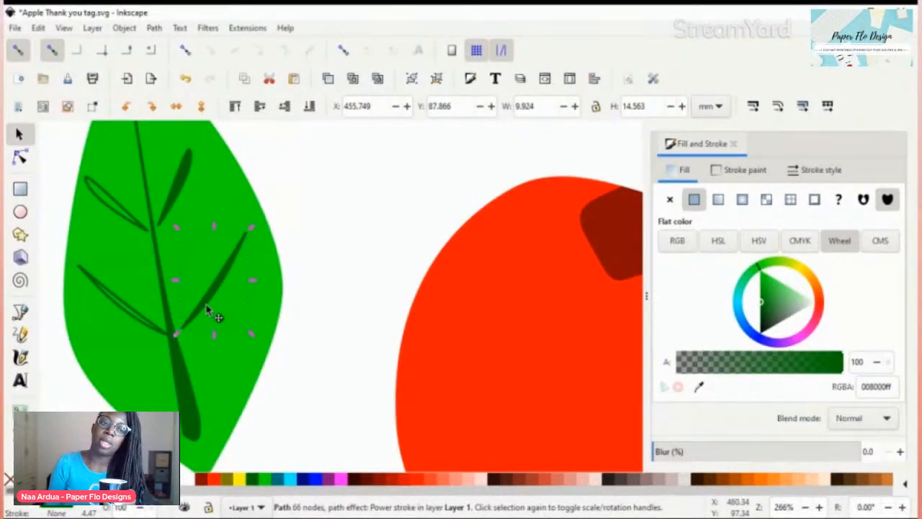
left_click_drag(207, 308, 200, 301)
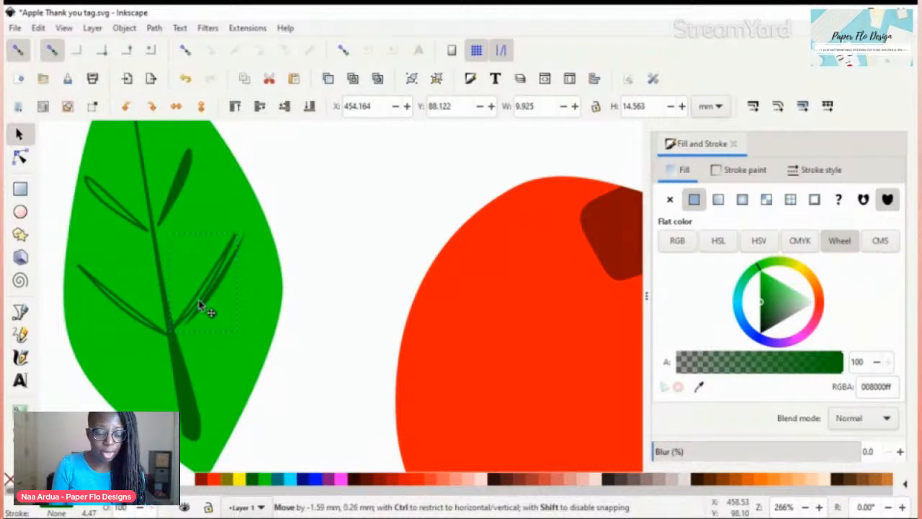
left_click_drag(199, 303, 198, 299)
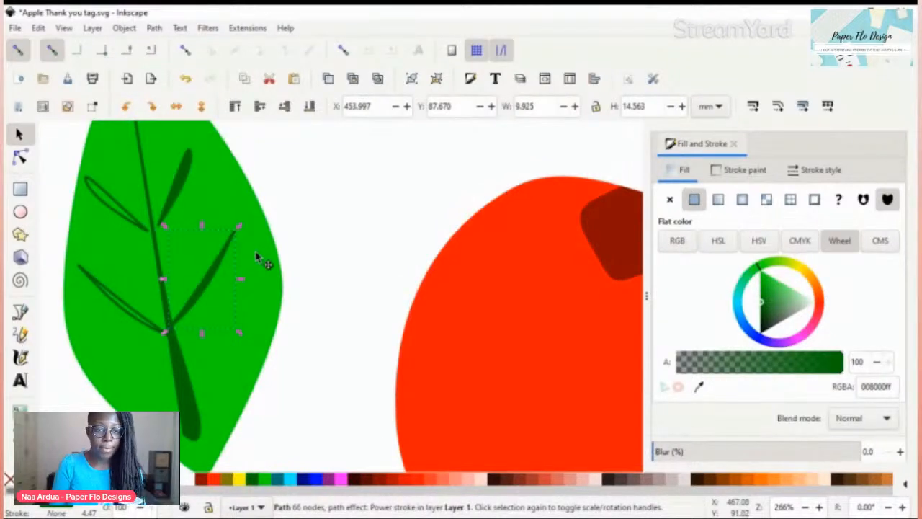
left_click(223, 286)
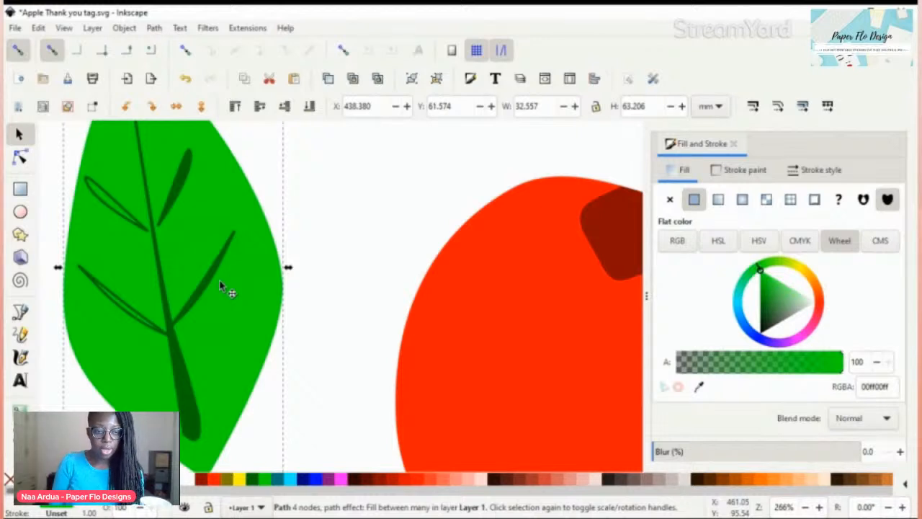
mouse_move(209, 296)
left_mouse_down()
mouse_move(206, 305)
mouse_move(213, 277)
left_mouse_up()
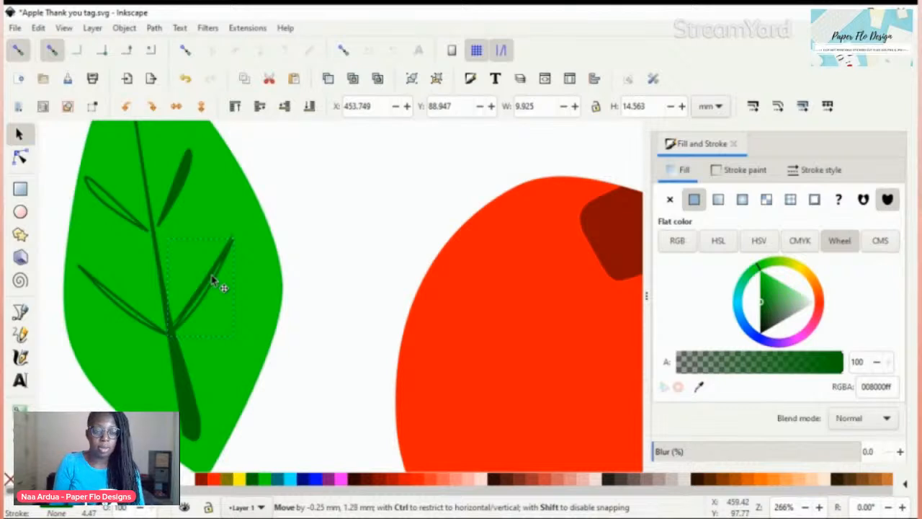
Move the upper-left and upper-right side veins inward so their lower ends meet on the central vein
left_click_drag(137, 216, 135, 215)
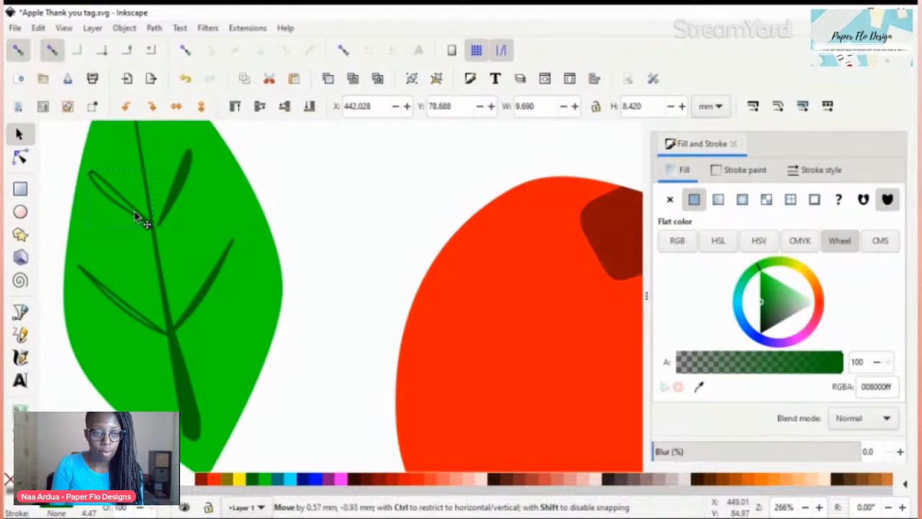
left_click_drag(134, 214, 135, 215)
left_click_drag(180, 189, 172, 192)
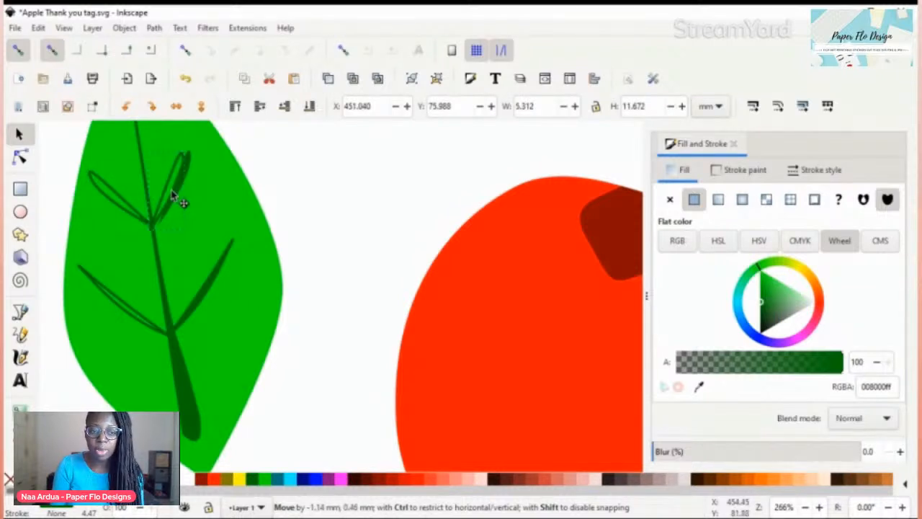
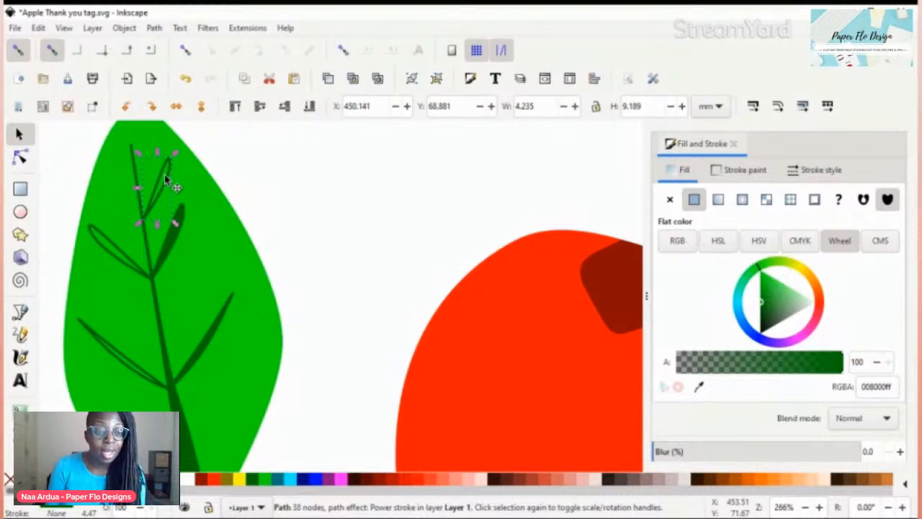
Move the small vein near the leaf's tip against the central vein and place a flipped, outward-rotated copy of it on the opposite side
left_click_drag(165, 176, 163, 169)
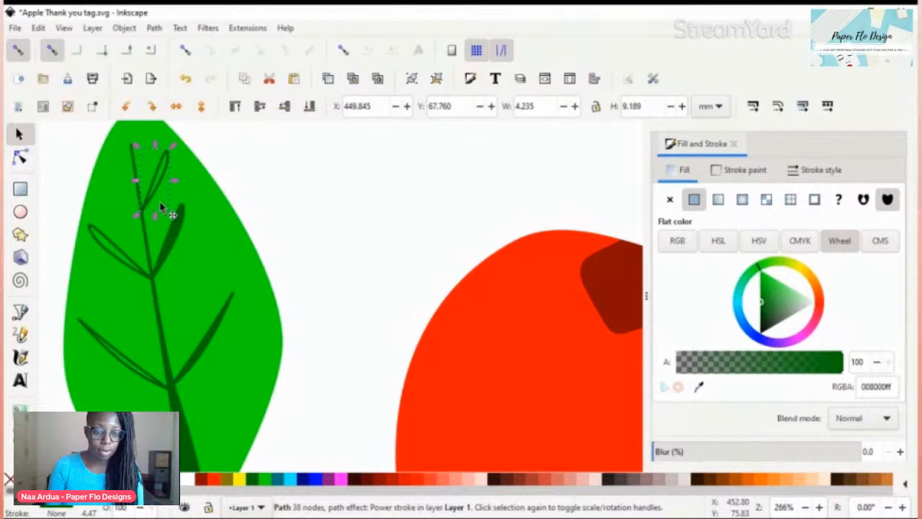
key("ctrl+d")
key("h")
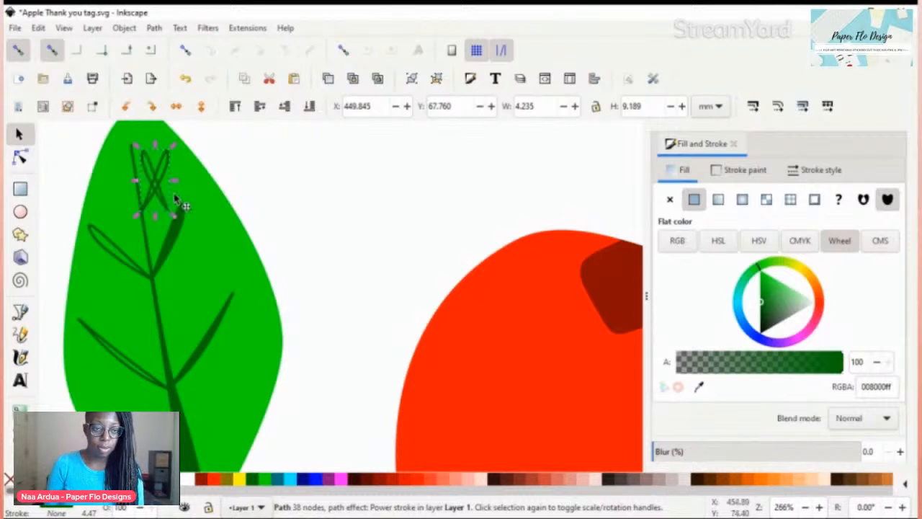
left_click_drag(165, 197, 141, 211)
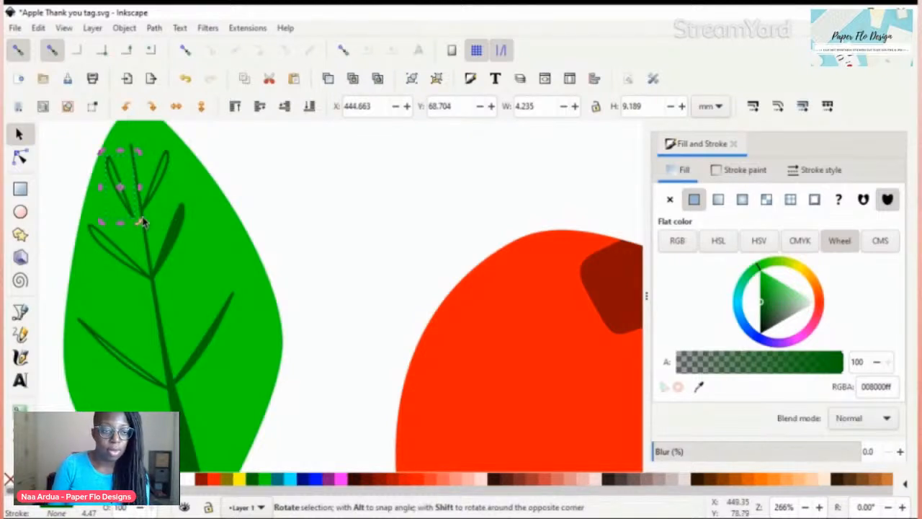
left_click_drag(143, 214, 146, 220)
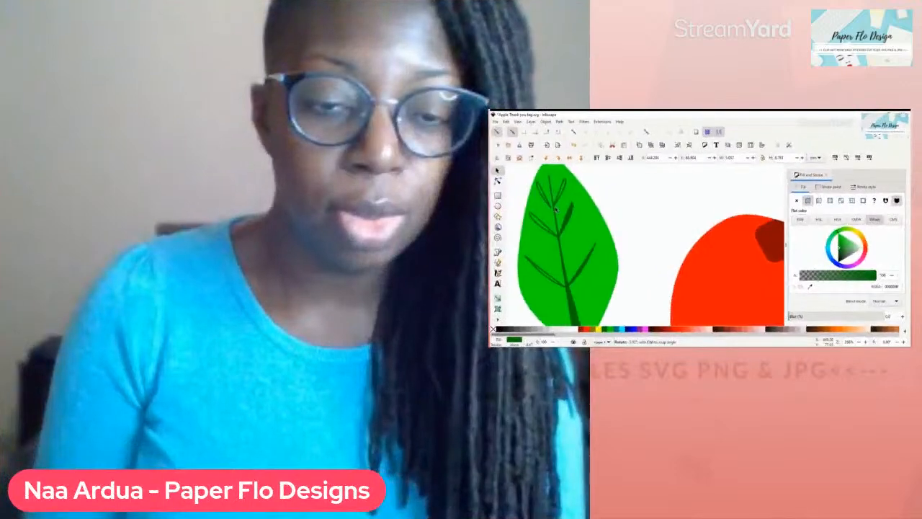
left_click_drag(555, 208, 558, 206)
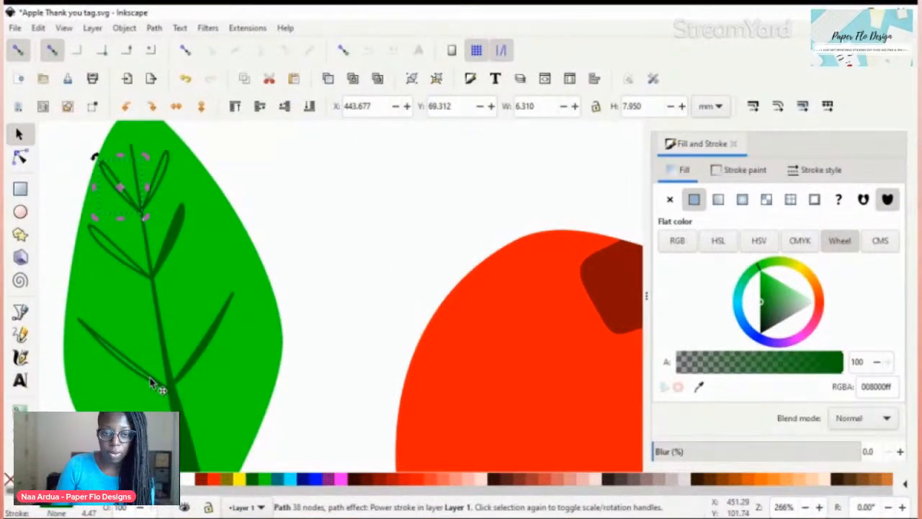
Select the leaf with all its veins and group them
left_click(161, 387)
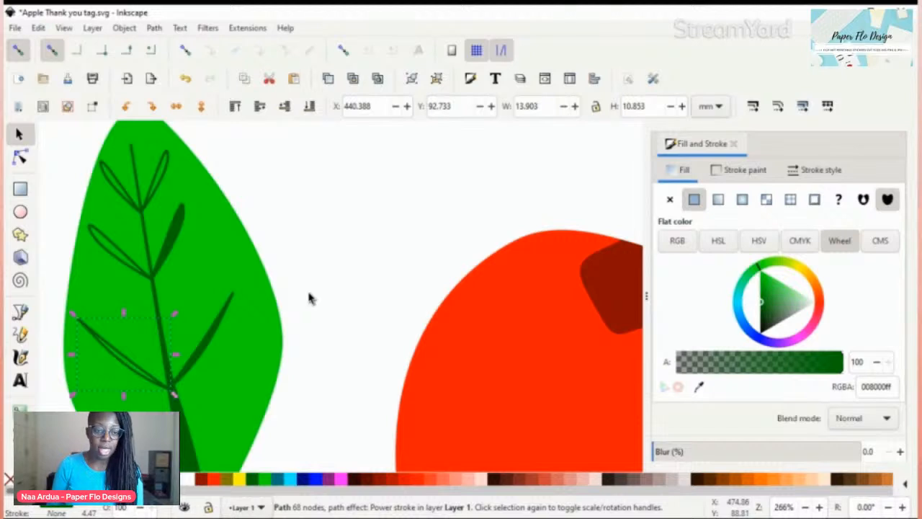
left_click(294, 222)
scroll(294, 221, "down", 2)
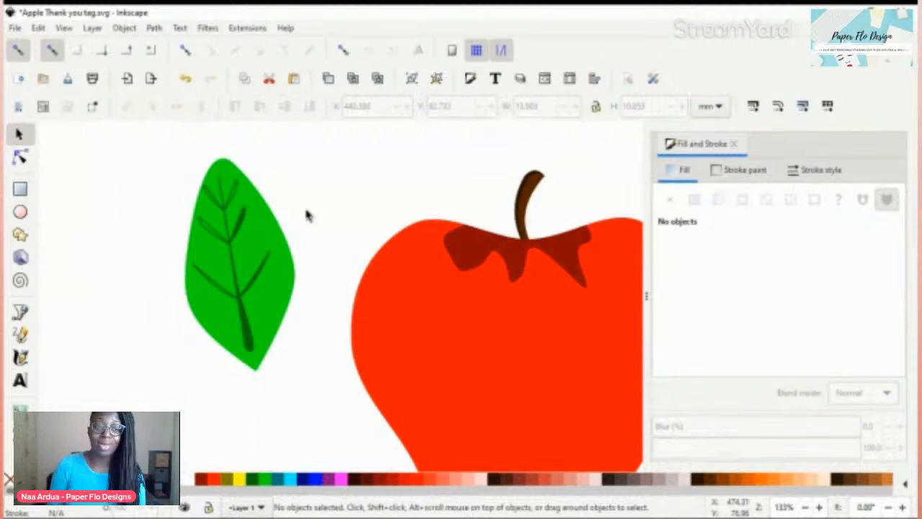
scroll(402, 198, "right", 2)
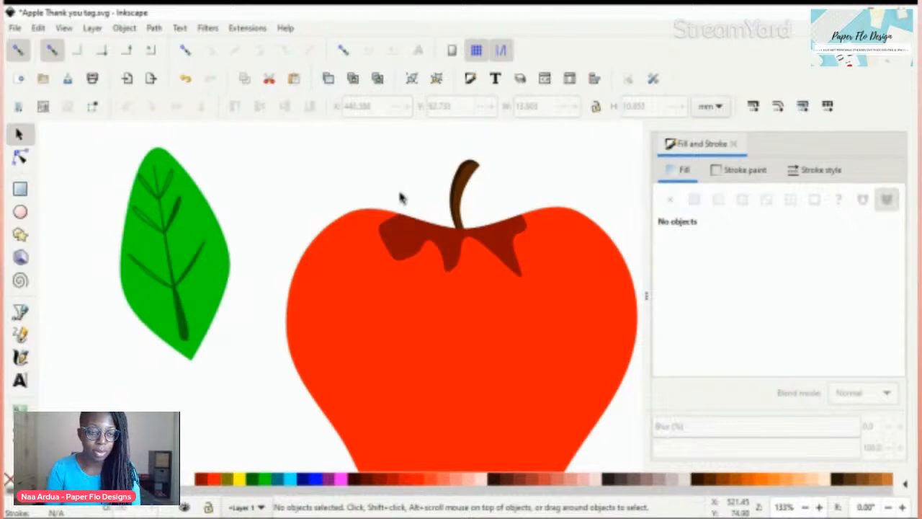
left_click_drag(67, 131, 261, 380)
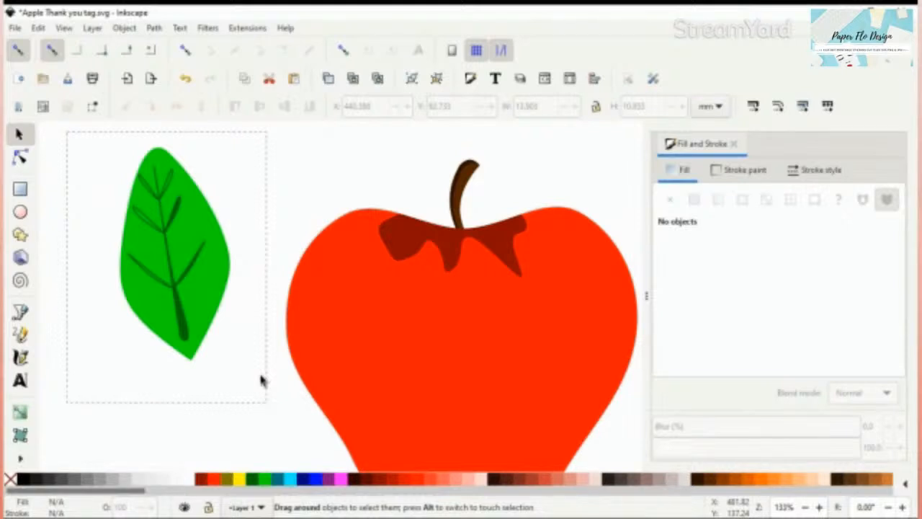
left_click_drag(260, 381, 262, 382)
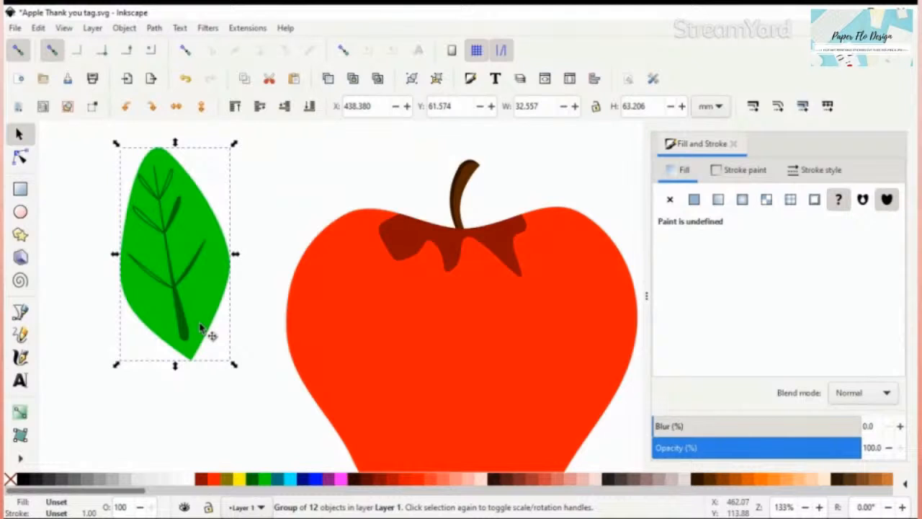
Rotate the grouped leaf counterclockwise so its tip leans to the left
left_click(204, 329)
left_click_drag(233, 364, 261, 333)
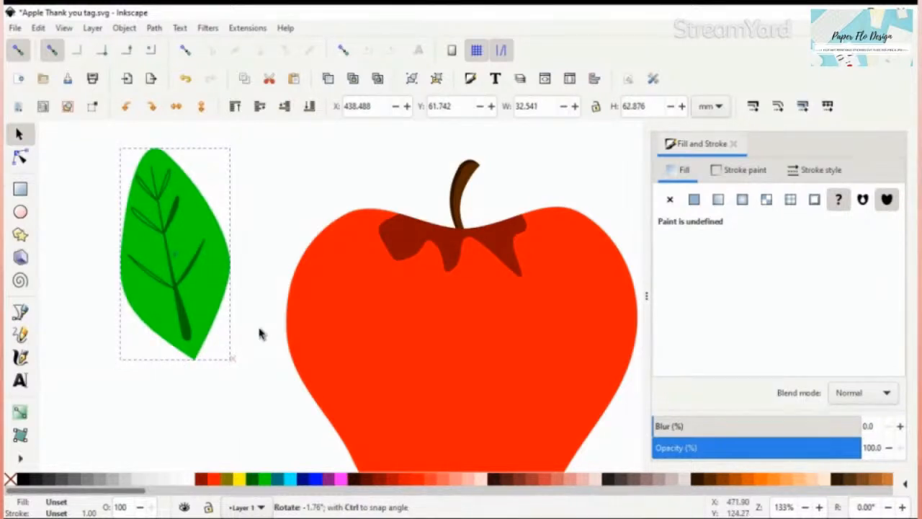
left_click_drag(261, 333, 275, 314)
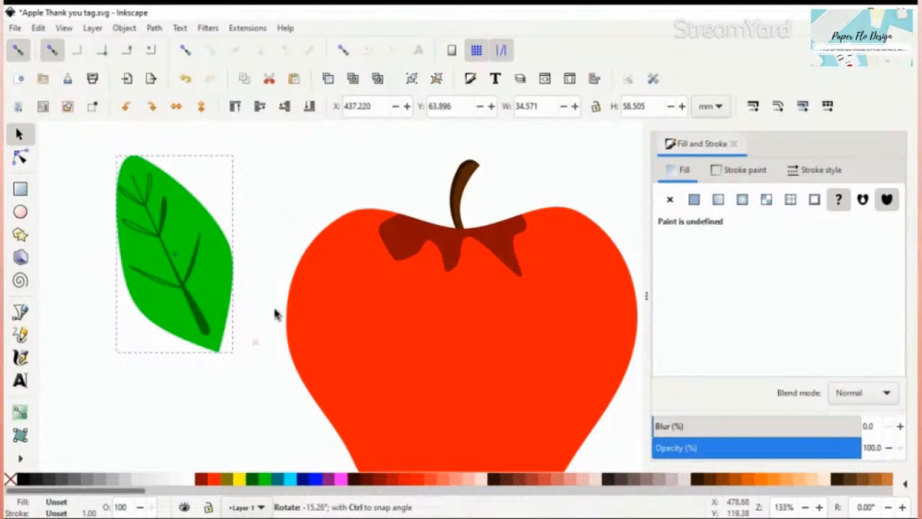
Move the leaf to the left side of the stem's base and send it behind the apple
left_click_drag(204, 292, 411, 214)
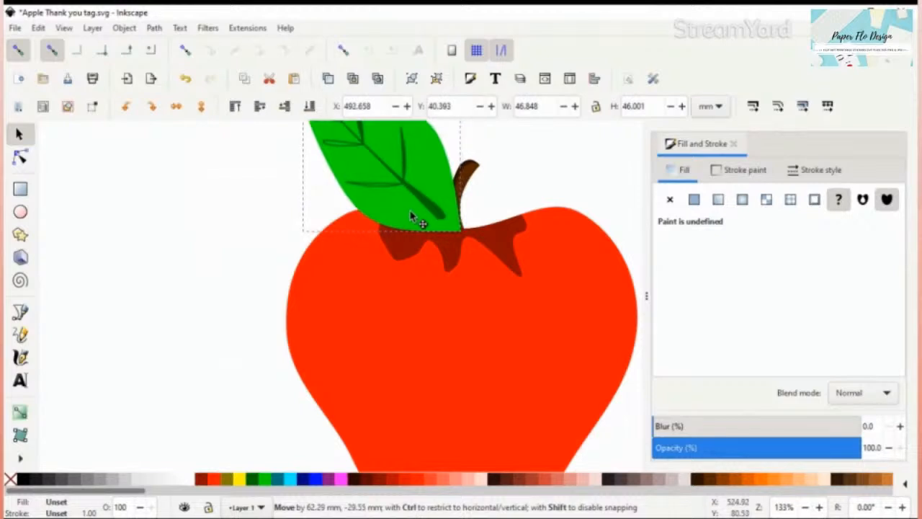
left_click_drag(411, 214, 411, 214)
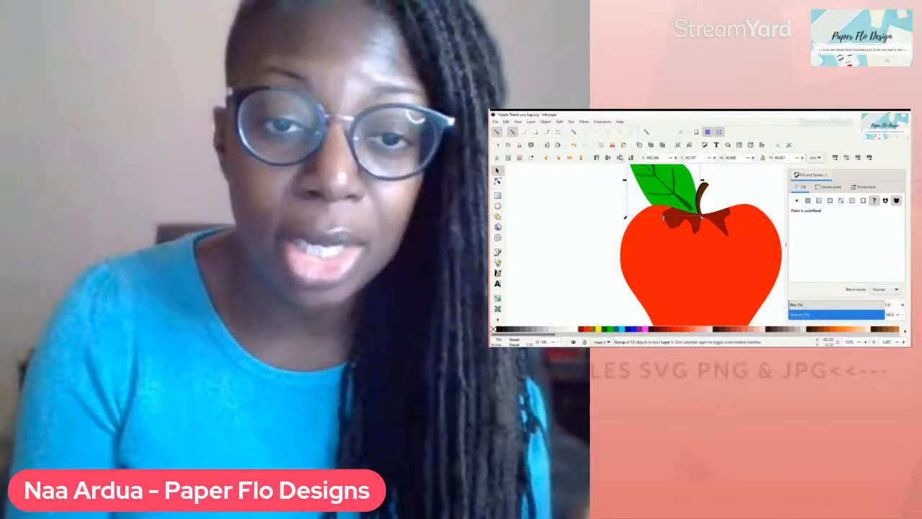
left_click(576, 208)
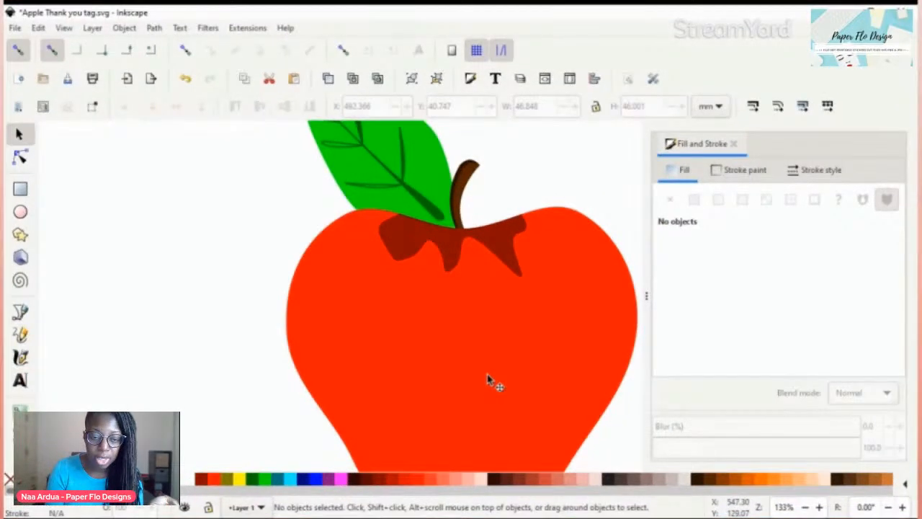
Bring the whole apple into view and close the Fill and Stroke dialog
scroll(483, 377, "right", 3)
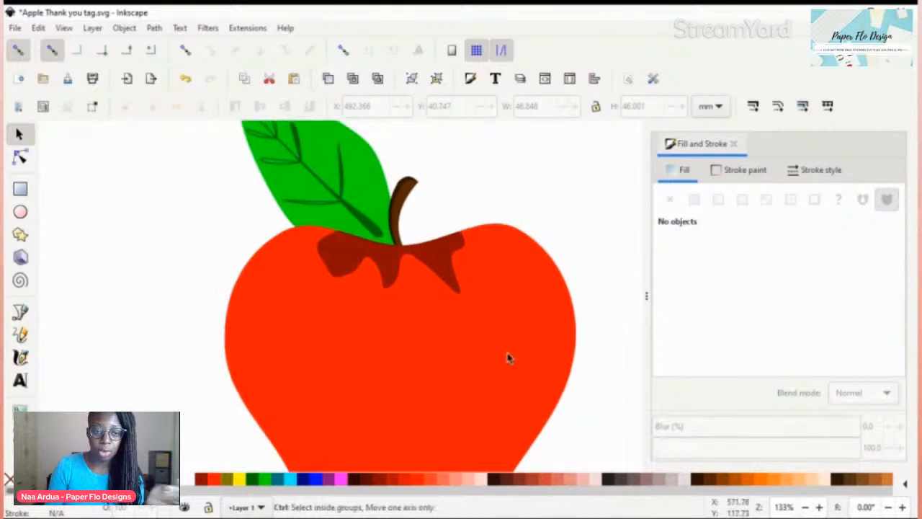
scroll(512, 356, "down", 1)
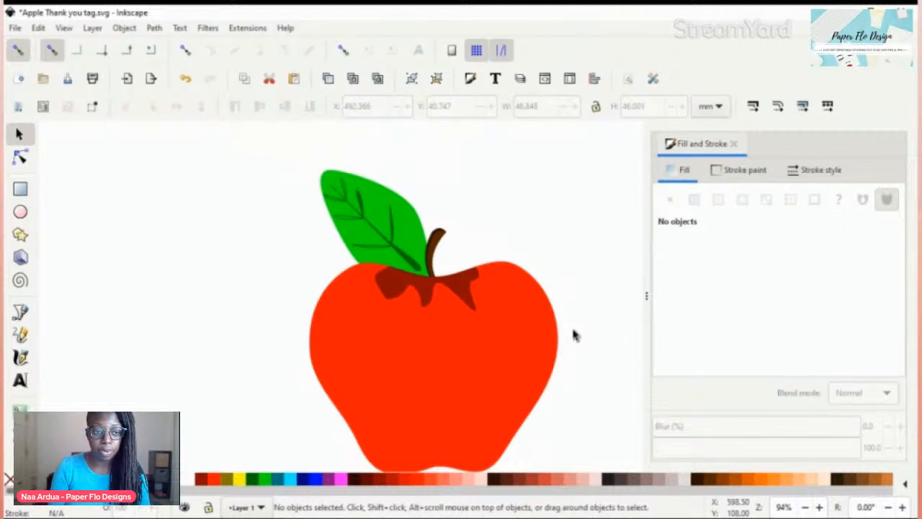
left_click_drag(574, 333, 523, 281)
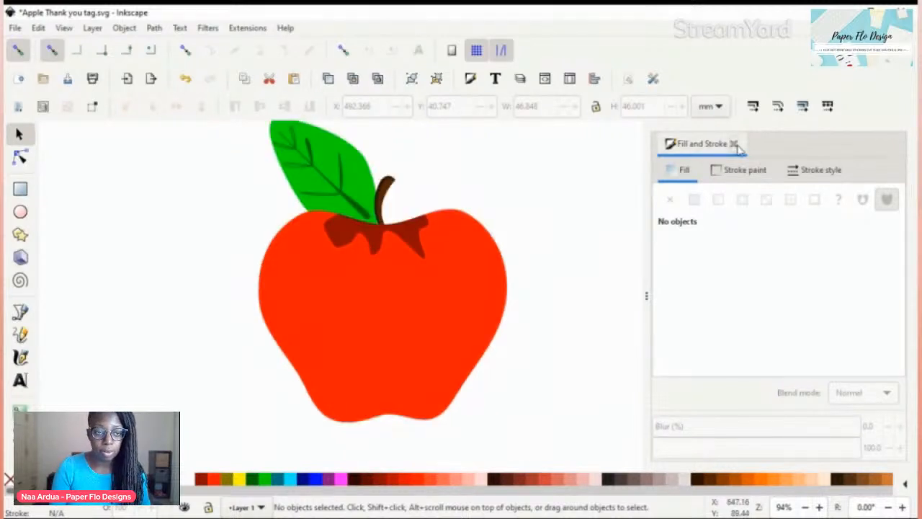
left_click(735, 144)
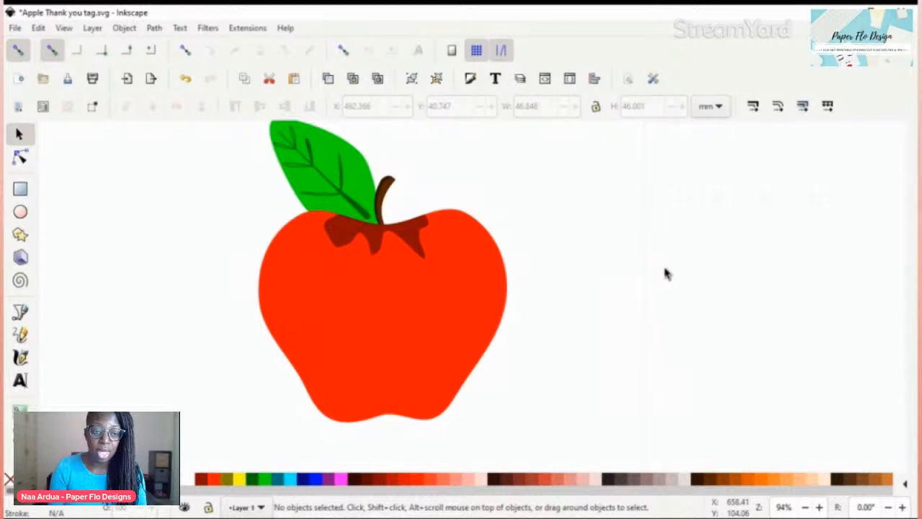
Duplicate the leaf, raise the copy to the front, and place it horizontally flipped on the right side of the stem
scroll(598, 235, "up", 2)
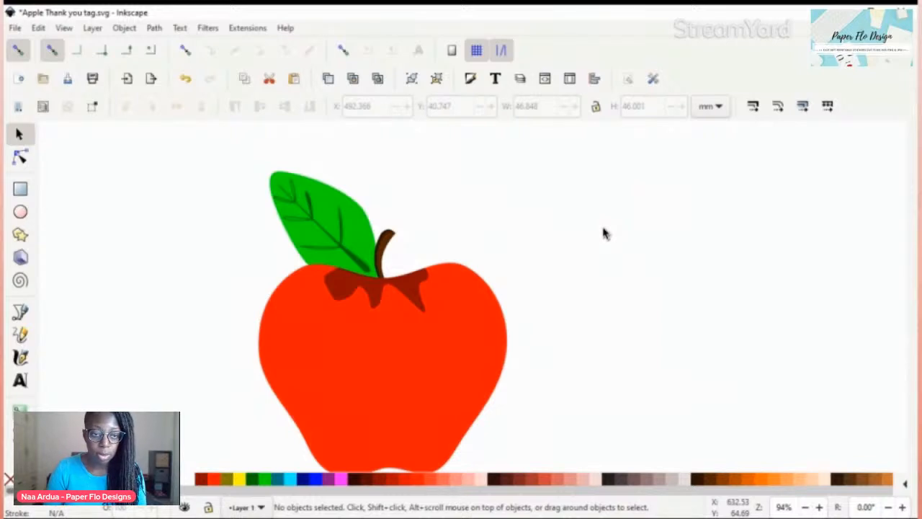
scroll(325, 228, "down", 2)
left_click(325, 229)
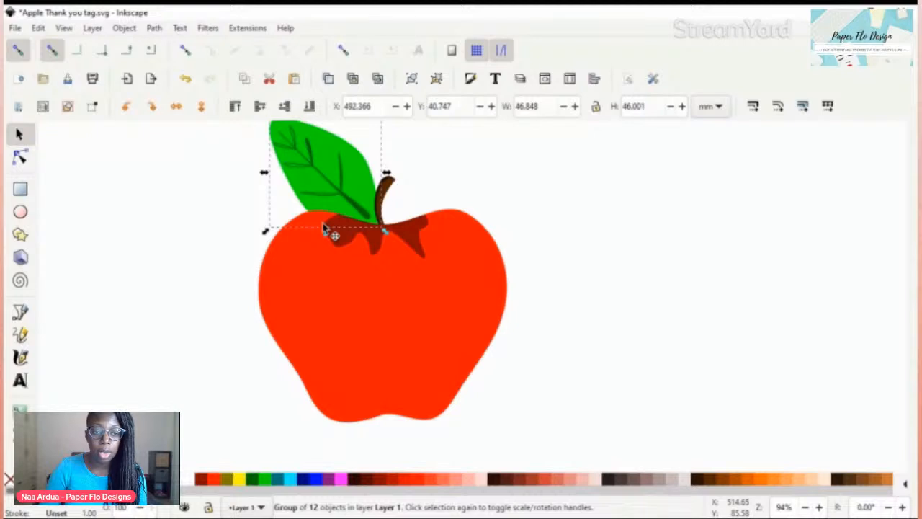
key("Home")
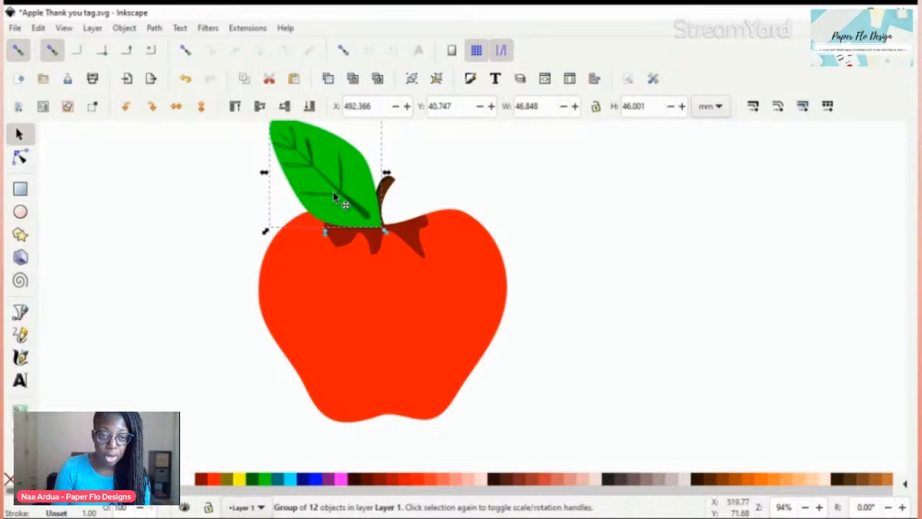
key("h")
left_click_drag(335, 198, 436, 189)
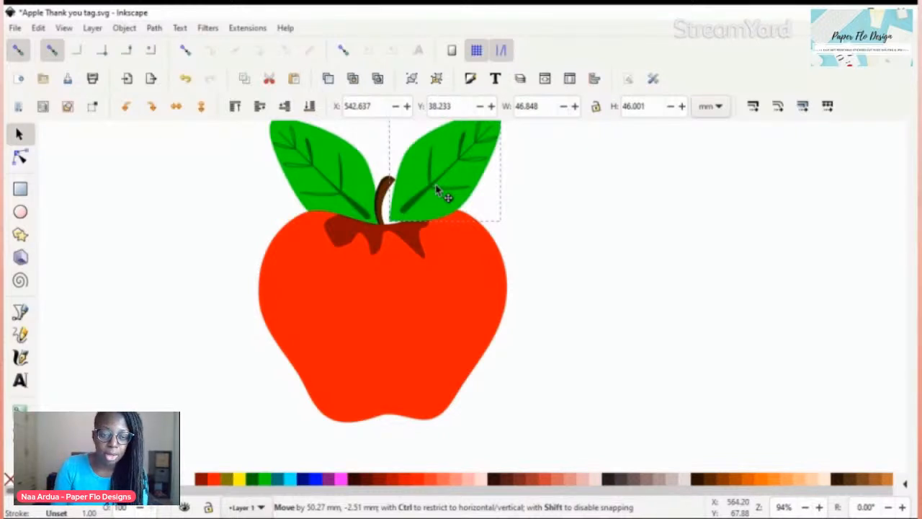
left_click_drag(436, 189, 428, 197)
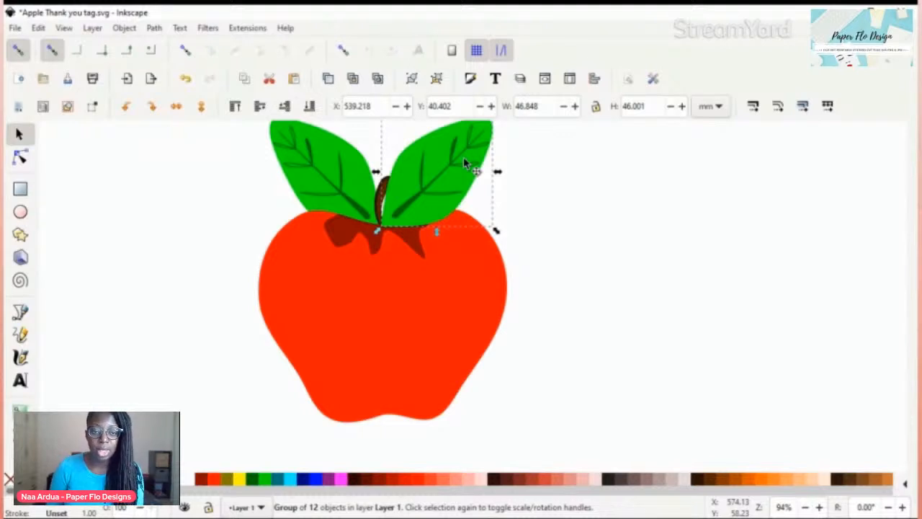
Rotate the right leaf clockwise so its tip leans outward and scale it down proportionally to about 51 mm wide
left_click(464, 161)
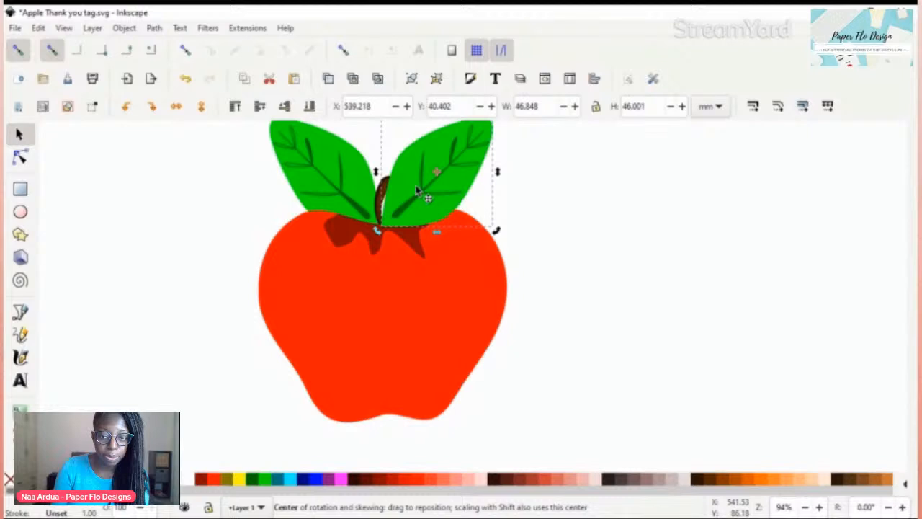
left_click_drag(496, 231, 475, 283)
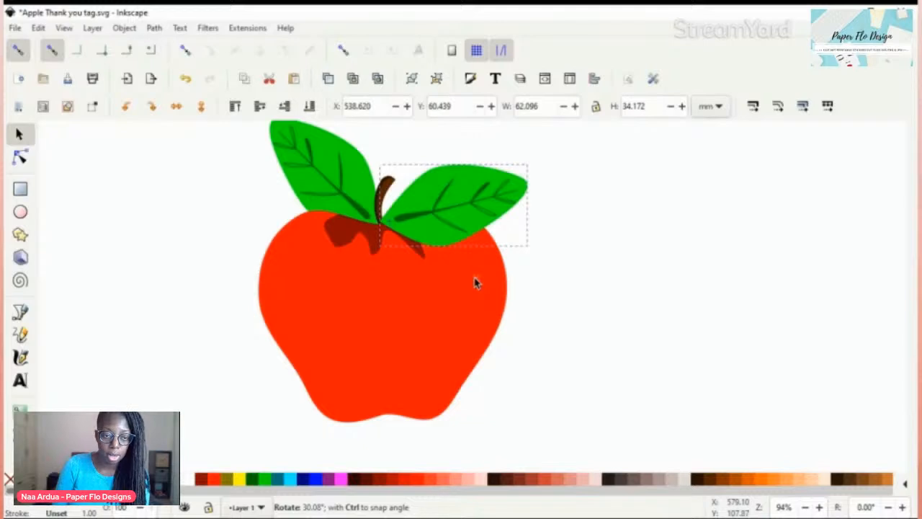
left_click_drag(474, 283, 476, 282)
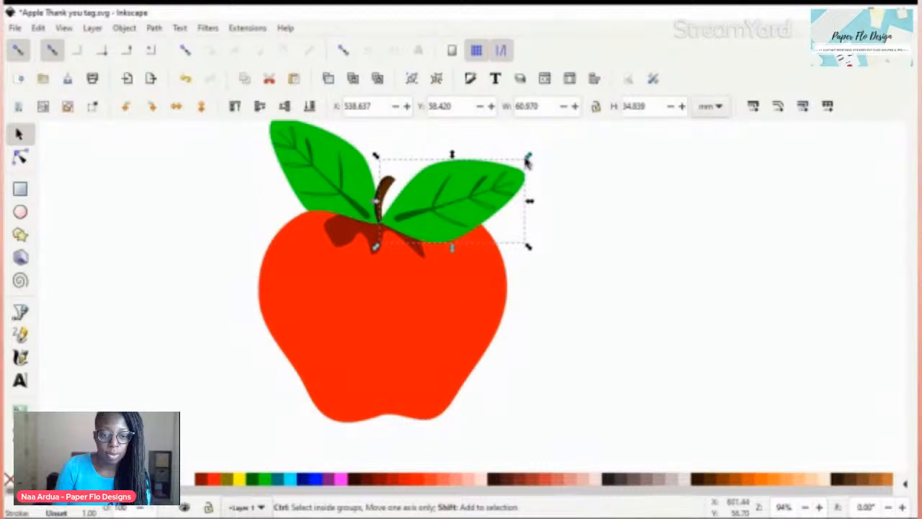
left_click_drag(528, 160, 503, 166)
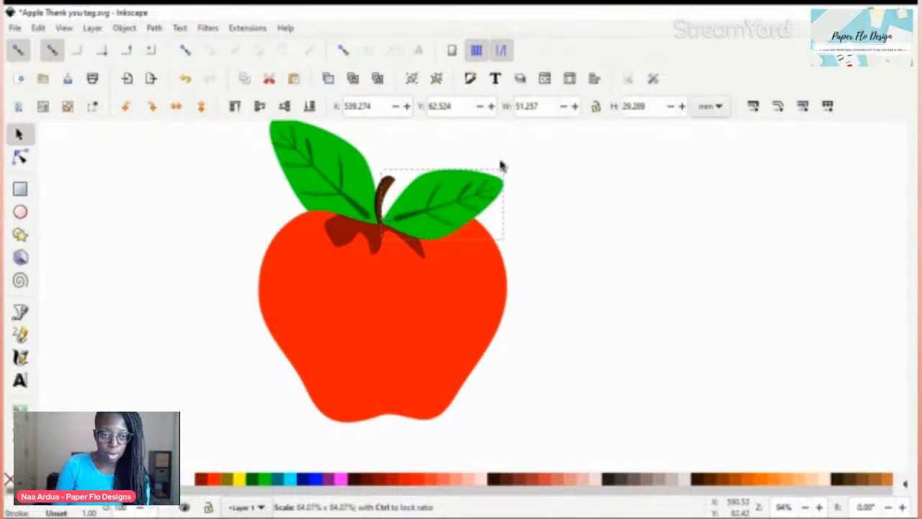
Scale the left leaf down proportionally to about 36 mm wide and set its base against the stem
left_click(311, 195)
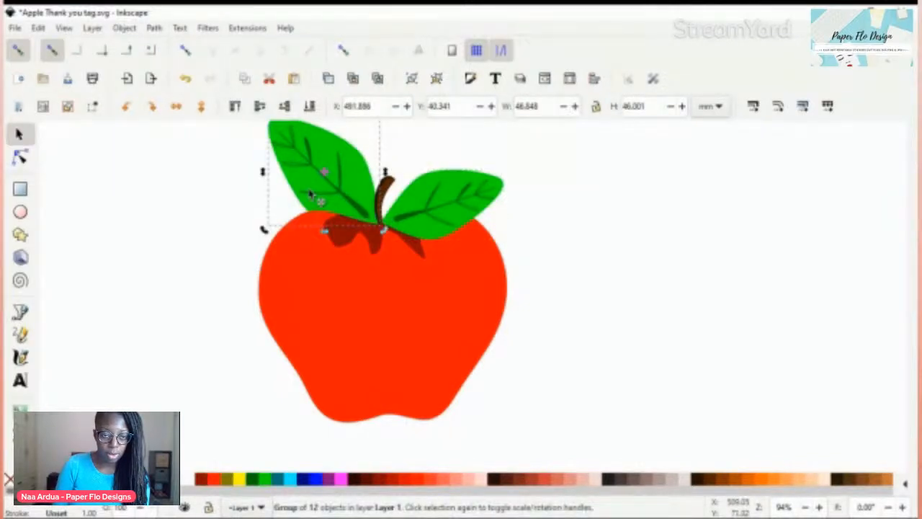
left_click(322, 181)
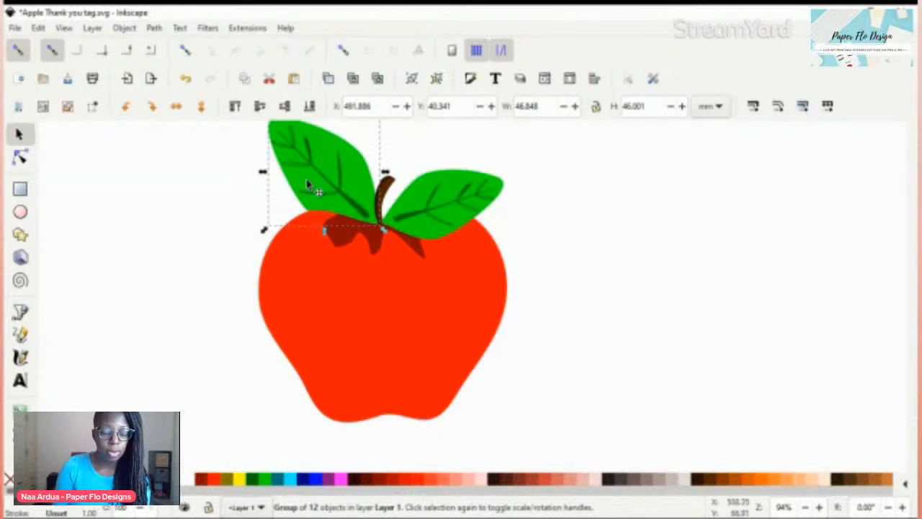
scroll(307, 184, "up", 2)
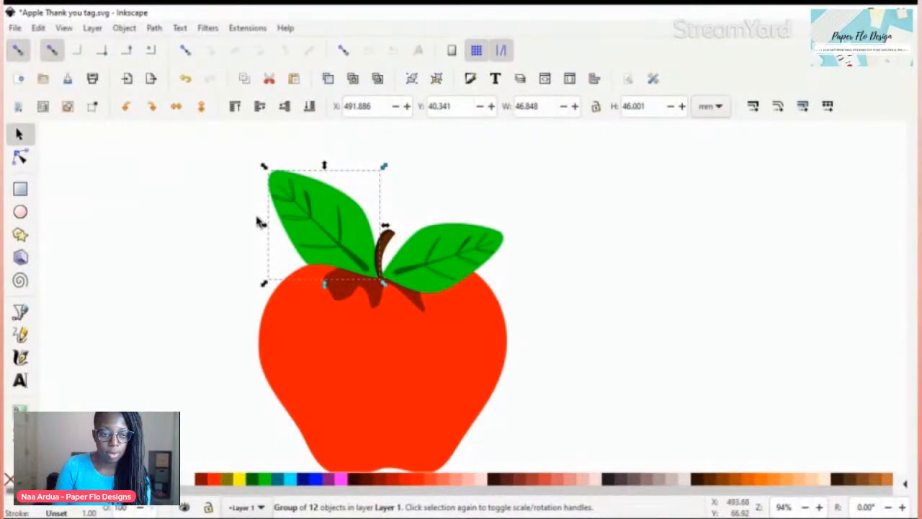
left_click_drag(264, 167, 272, 183)
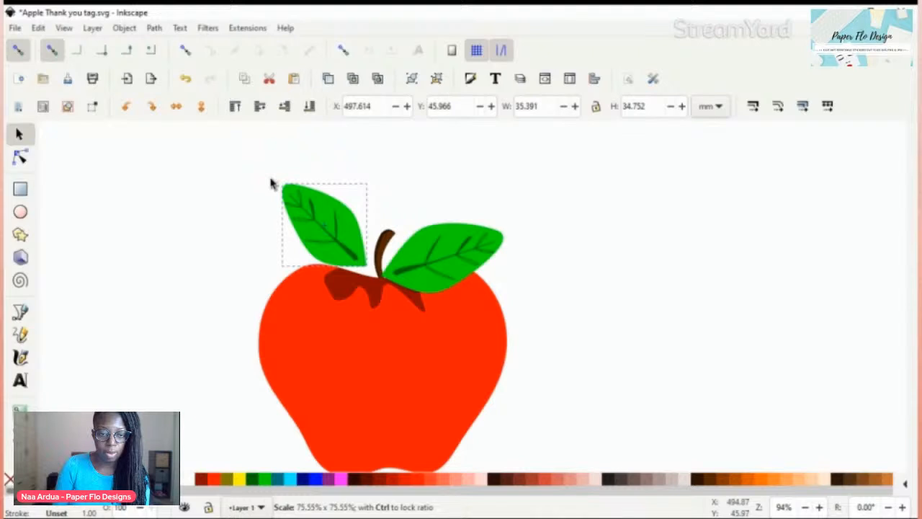
left_click_drag(344, 237, 355, 248)
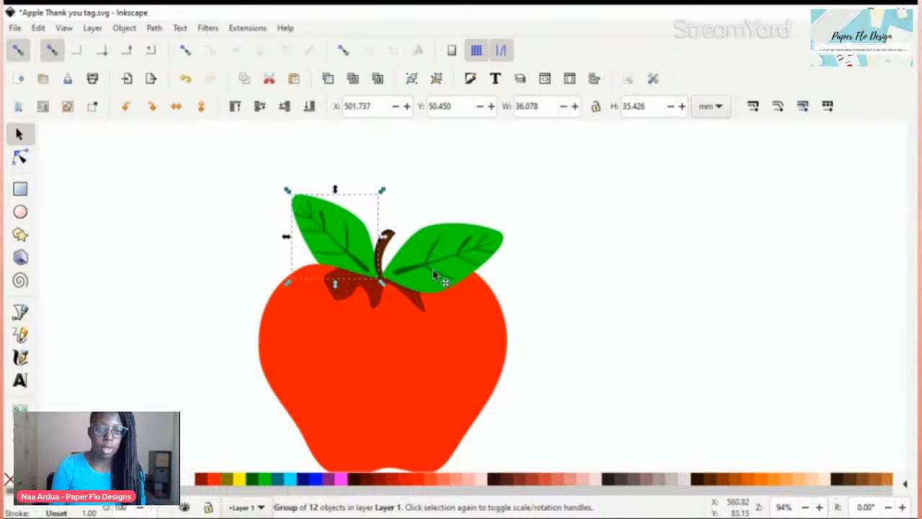
Nudge the right leaf slightly beside the stem and send it behind the apple
left_click_drag(435, 274, 442, 267)
left_click(286, 107)
left_click(581, 253)
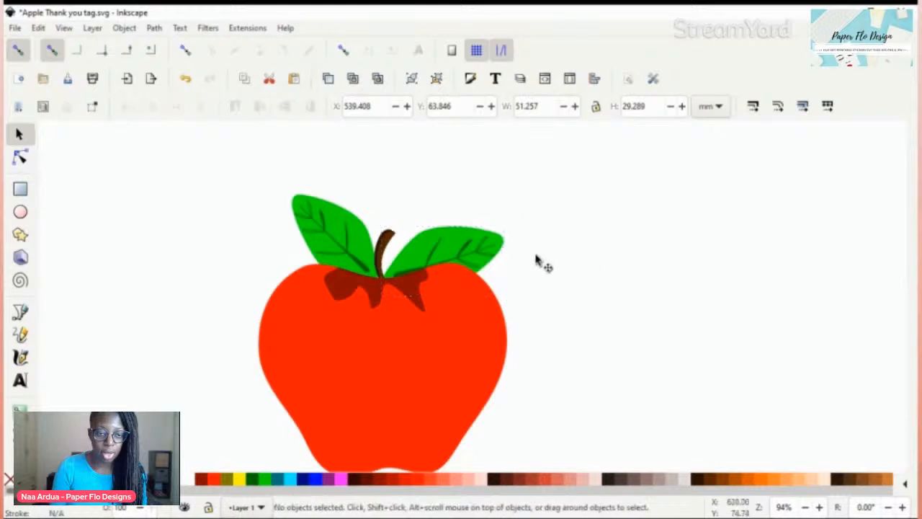
Rotate the right leaf about 14° counterclockwise so its tip points further upward
left_click(488, 254)
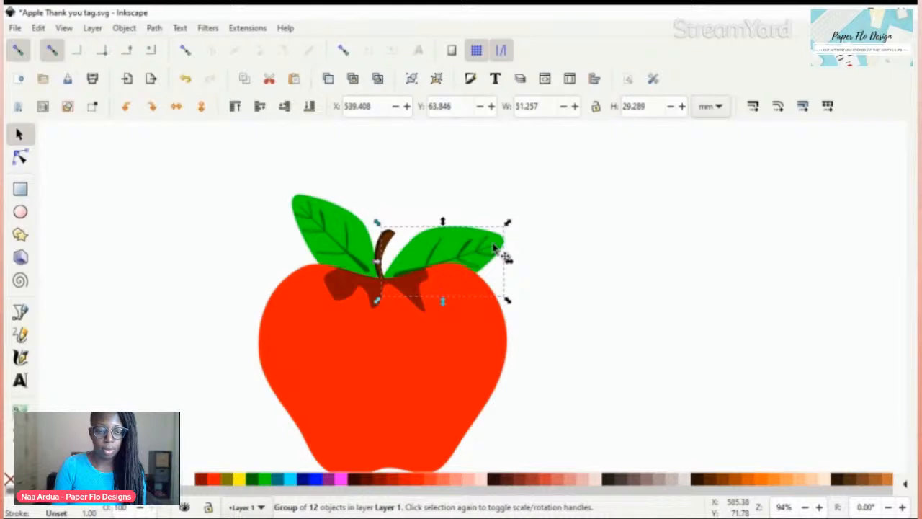
left_click_drag(507, 222, 490, 203)
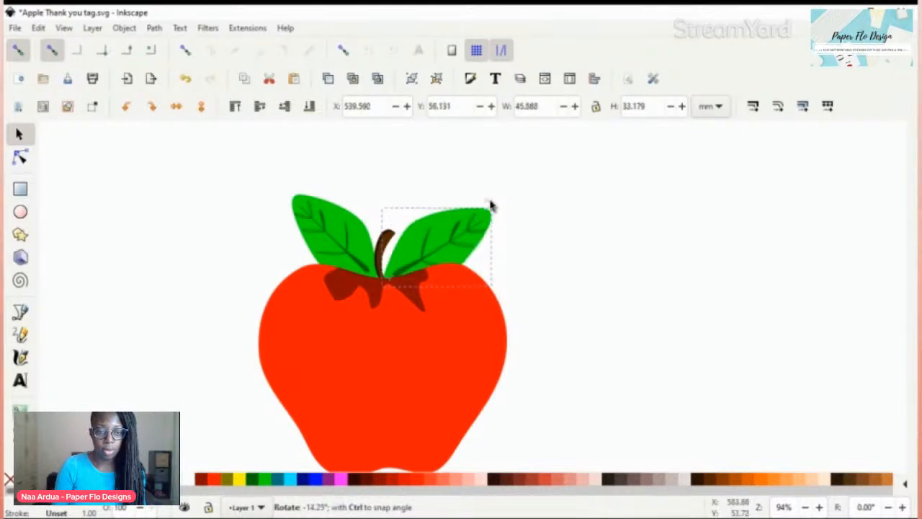
left_click(594, 242)
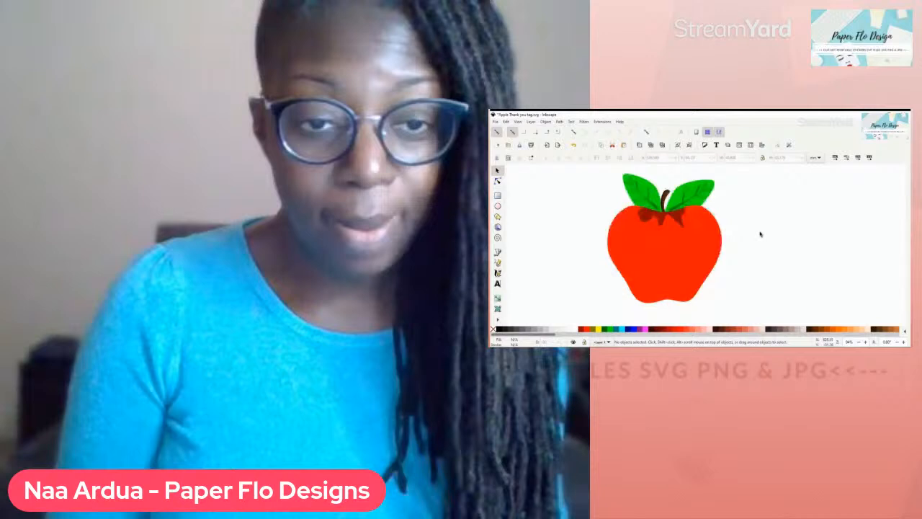
Draw a tall, narrow ellipse to the right of the apple with radii of about 6.6 by 36.5 mm and convert it to a path
key("e")
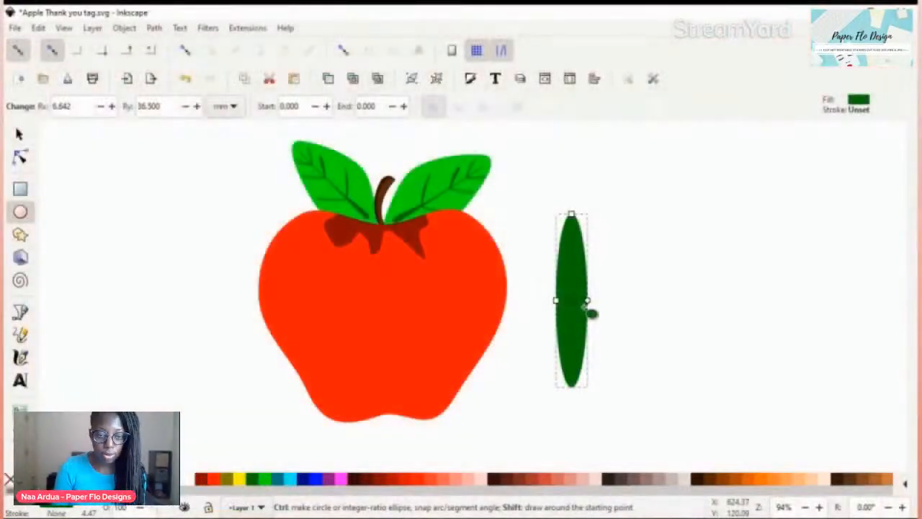
key("shift+alt+d")
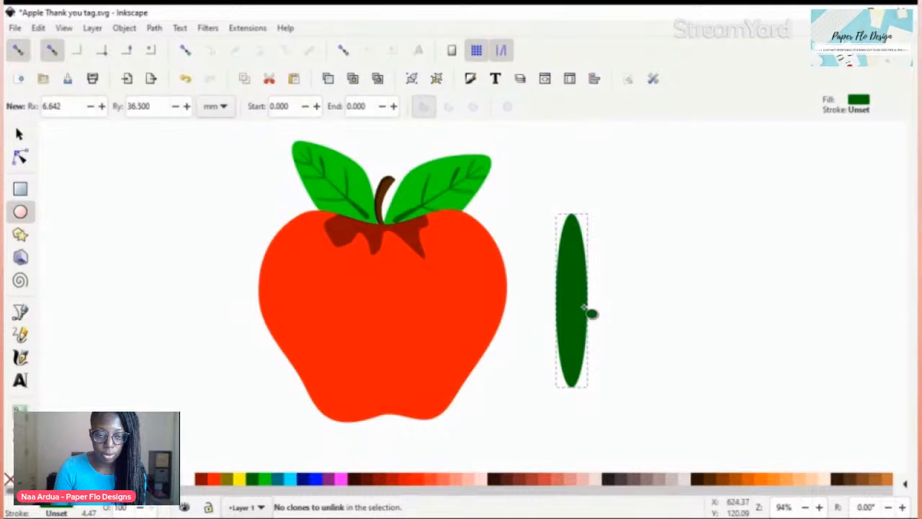
key("n")
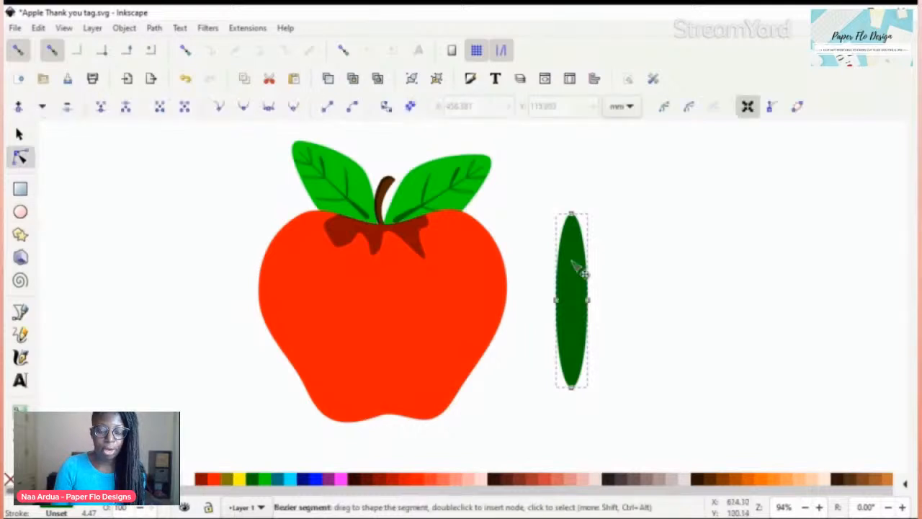
Shift the ellipse's two side nodes to the right to bend it into a slim crescent about 17 mm wide
left_click(589, 301)
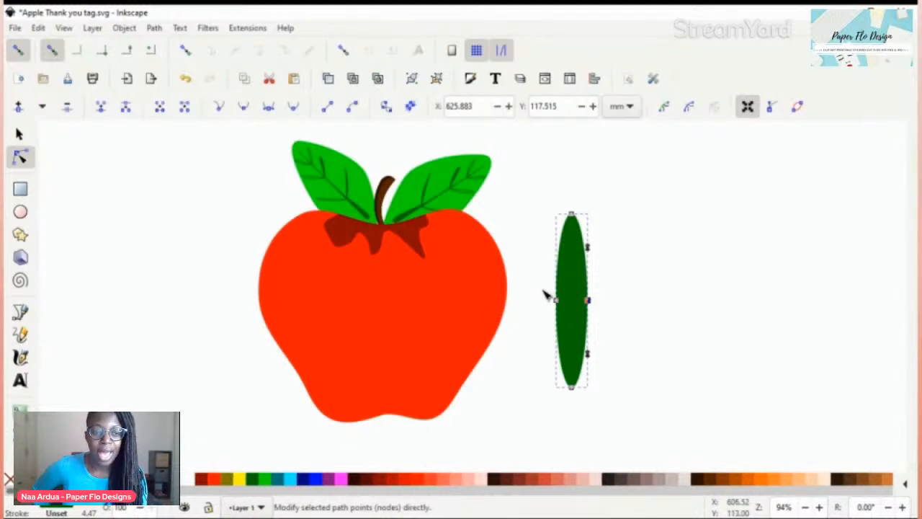
left_click_drag(545, 296, 591, 304)
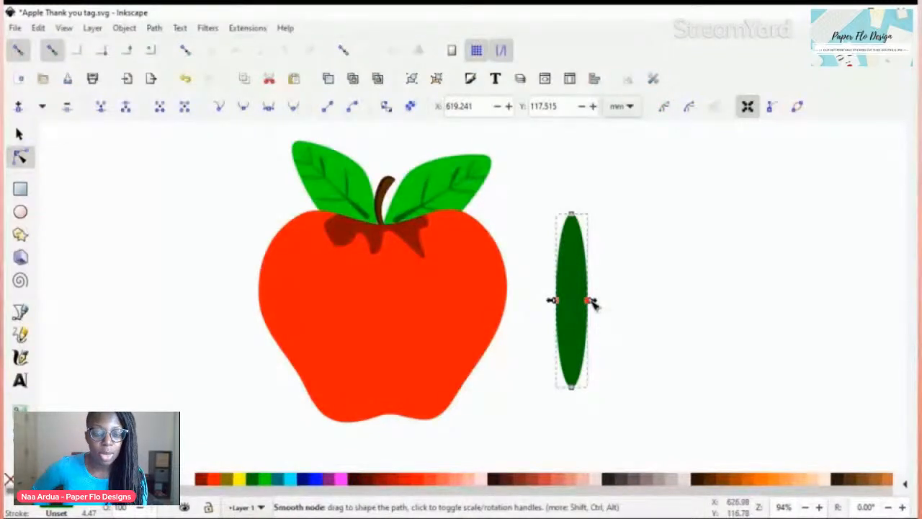
left_click_drag(597, 303, 616, 302)
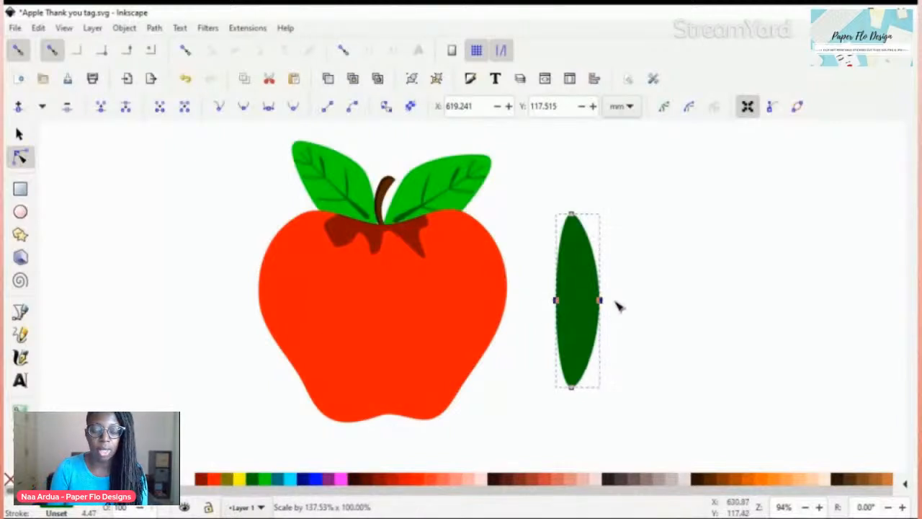
left_click_drag(615, 301, 627, 301)
left_click_drag(556, 300, 583, 303)
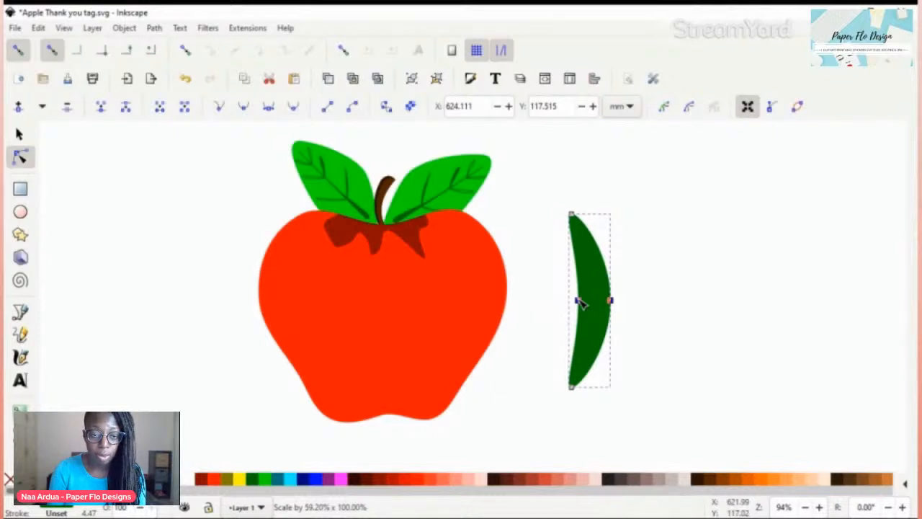
left_click_drag(582, 303, 588, 302)
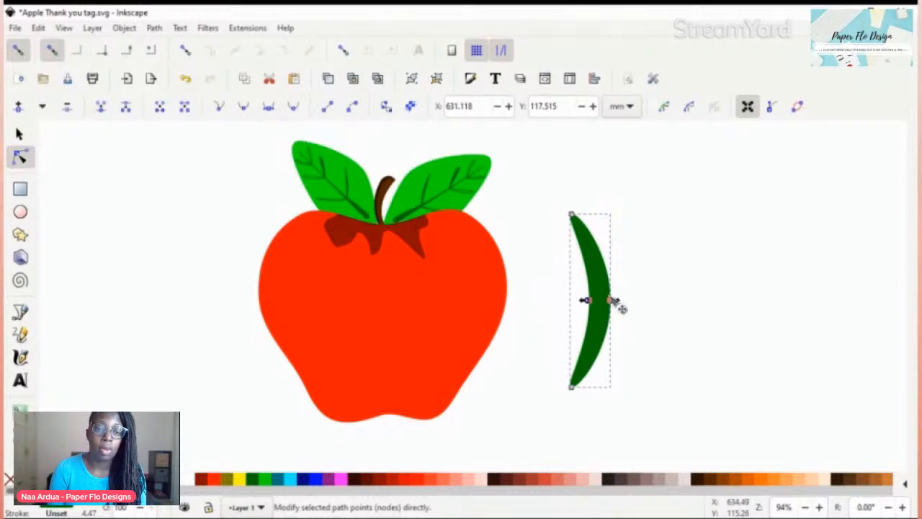
left_click(632, 273)
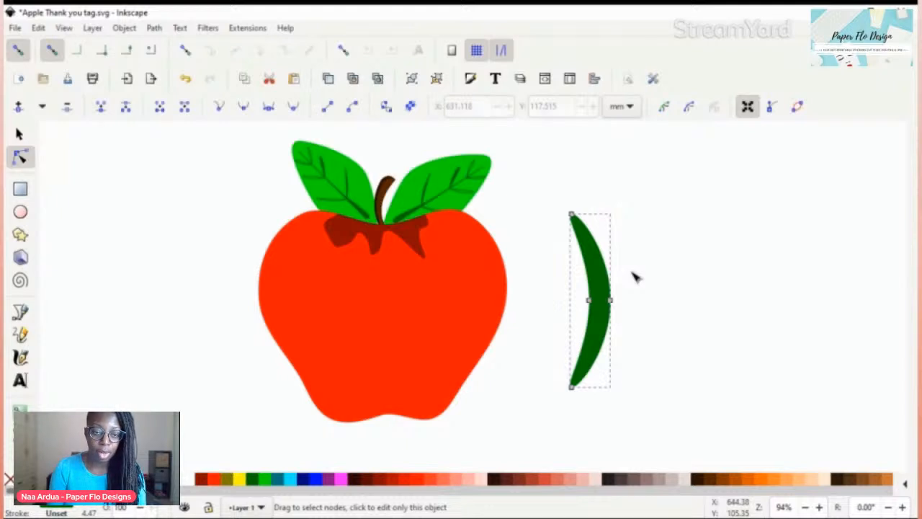
Fill the crescent with pale pink #FFD5D5 and move it onto the right side of the apple
key("s")
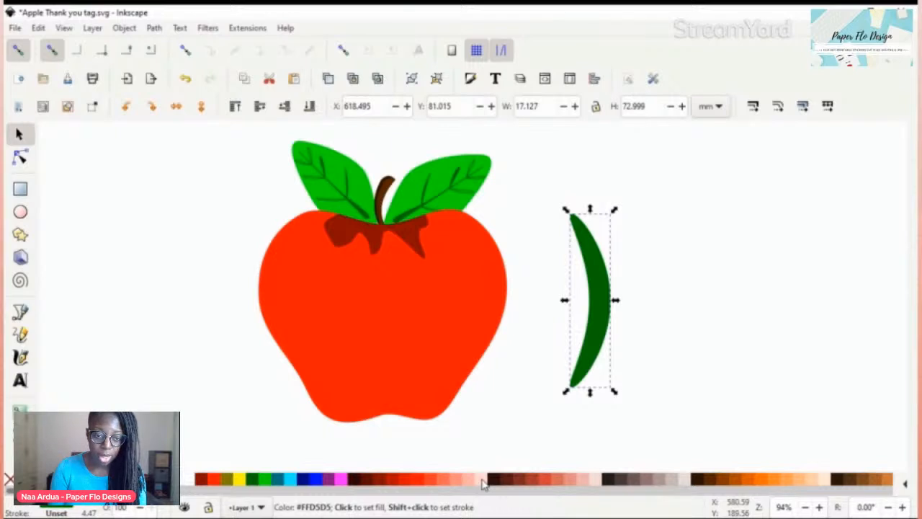
left_click(483, 484)
left_click_drag(604, 311, 457, 325)
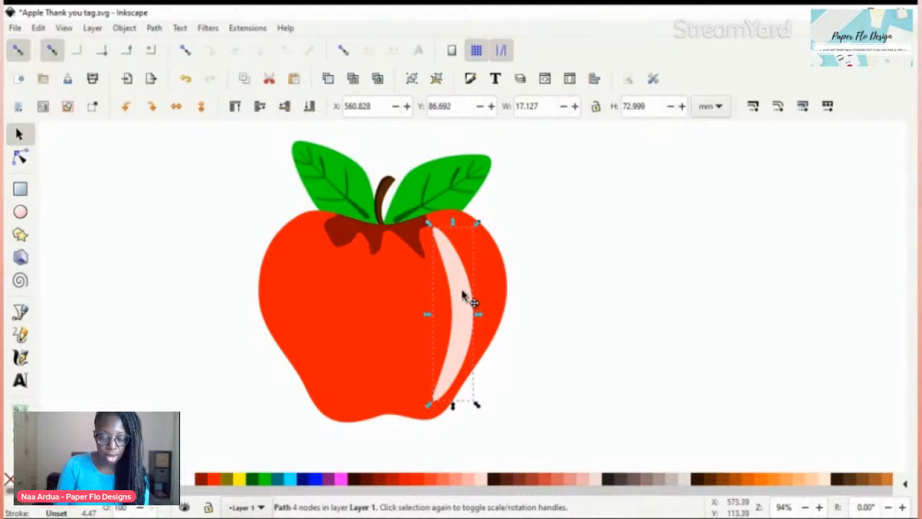
Rotate the pink crescent clockwise to follow the apple's right contour and shift it closer to that edge
left_click(462, 296)
left_click_drag(477, 223, 496, 229)
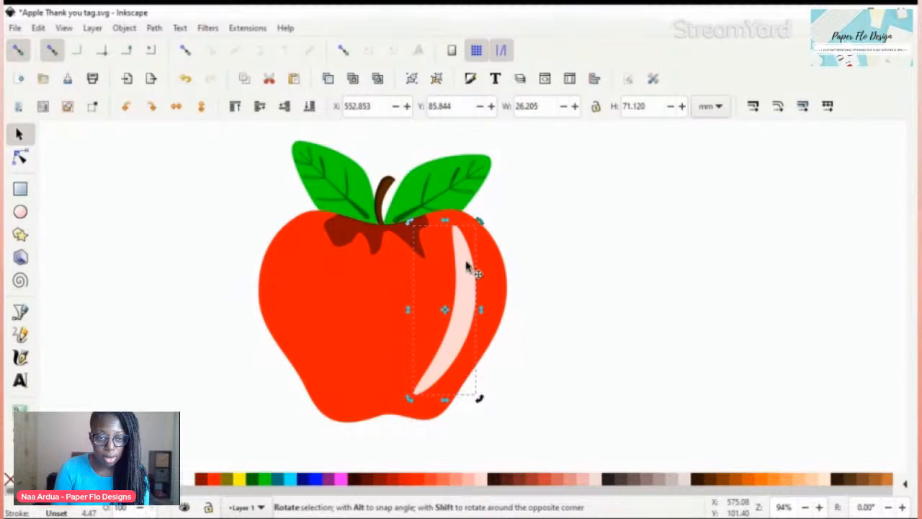
left_click(607, 276)
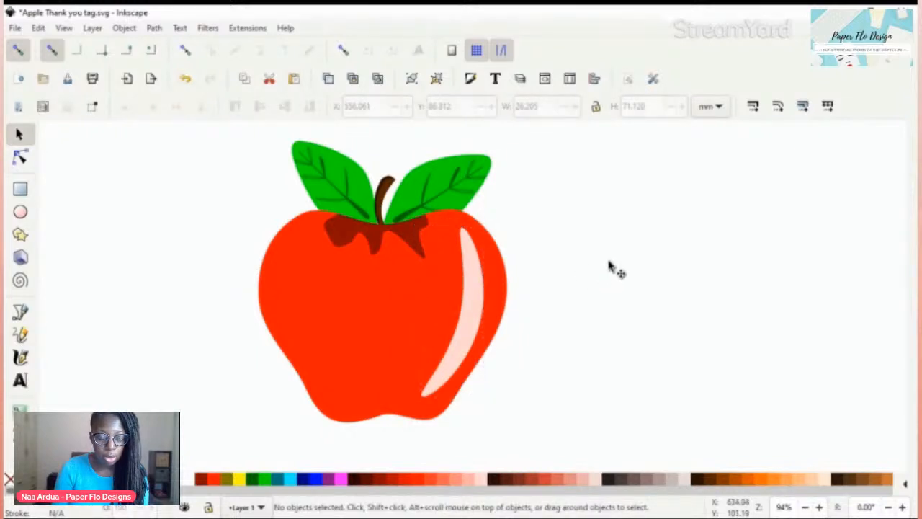